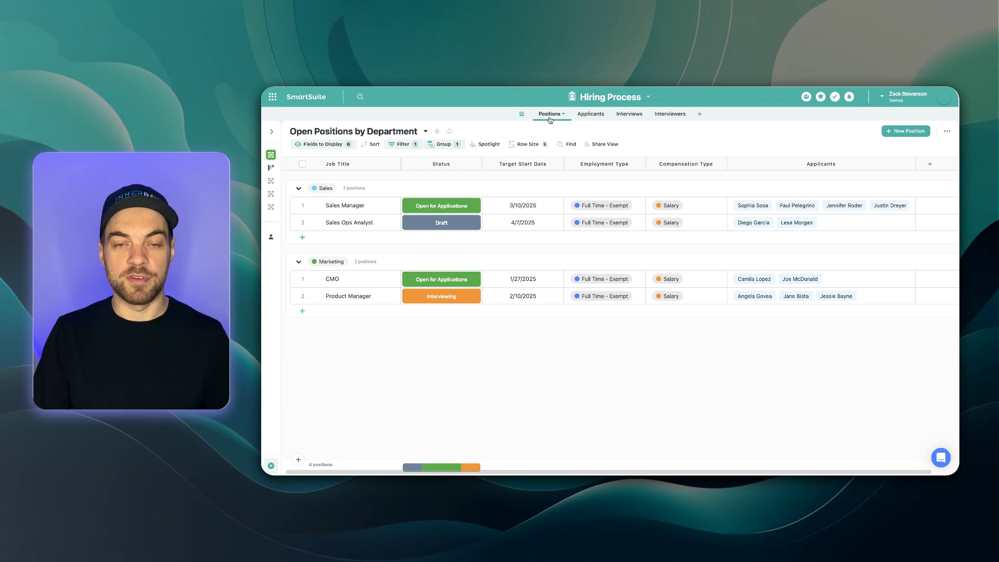
# Open the first Sales Ops Analyst applicant's record in the Applicants table and review its fields from candidate details to interview scores.
pyautogui.click(591, 115)
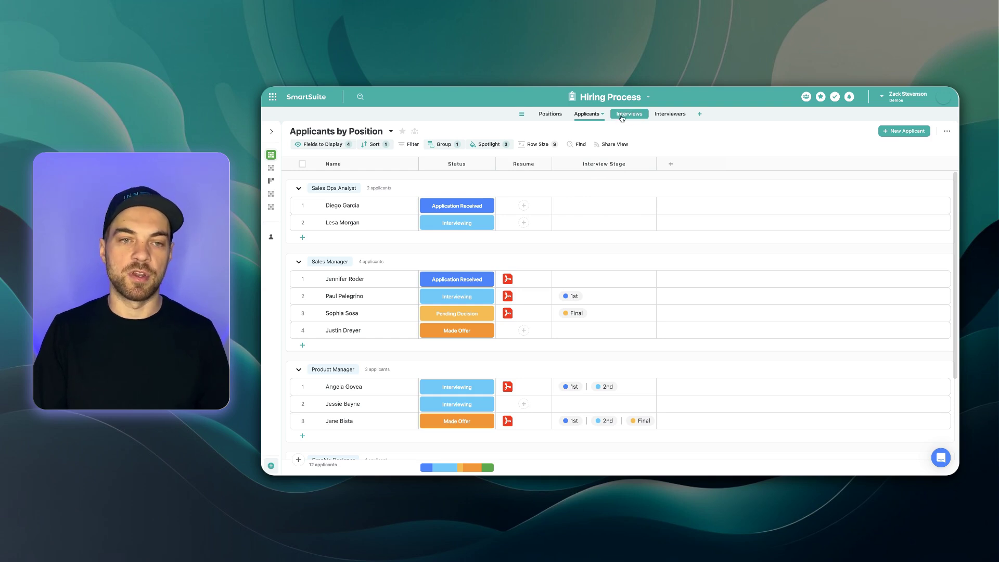
pyautogui.click(313, 207)
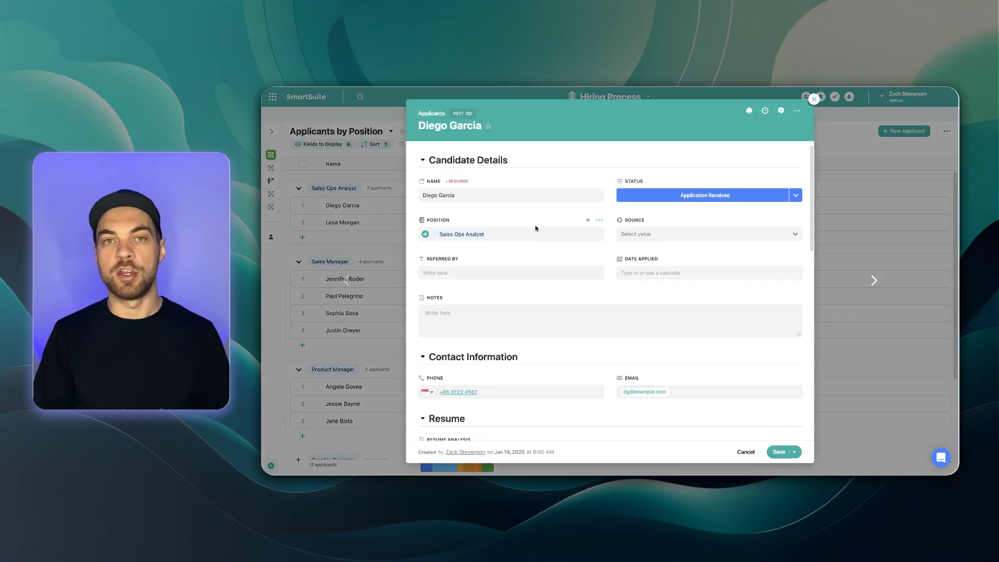
pyautogui.scroll(-2, 535, 227)
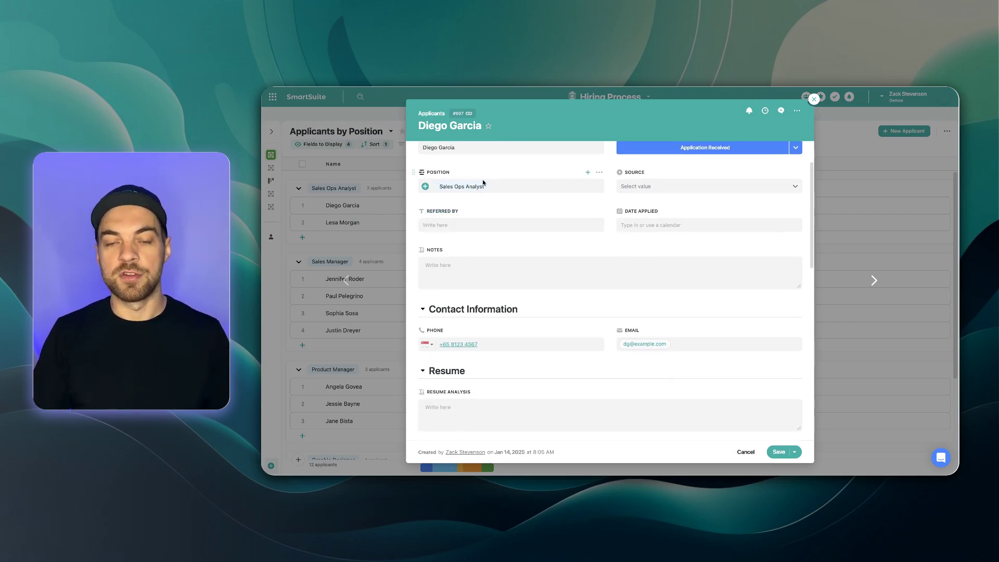
pyautogui.click(444, 224)
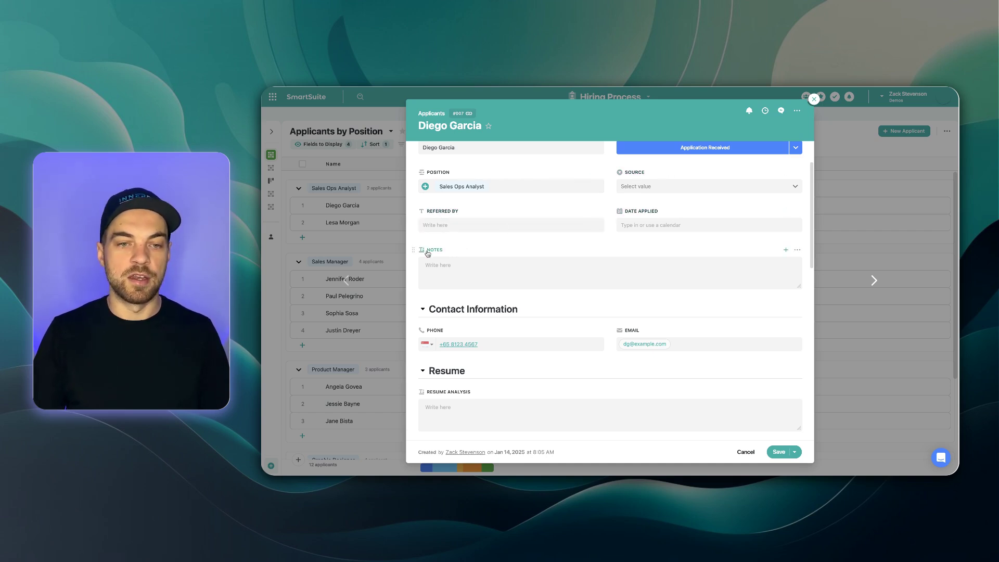
pyautogui.scroll(-5, 454, 251)
pyautogui.scroll(4, 454, 251)
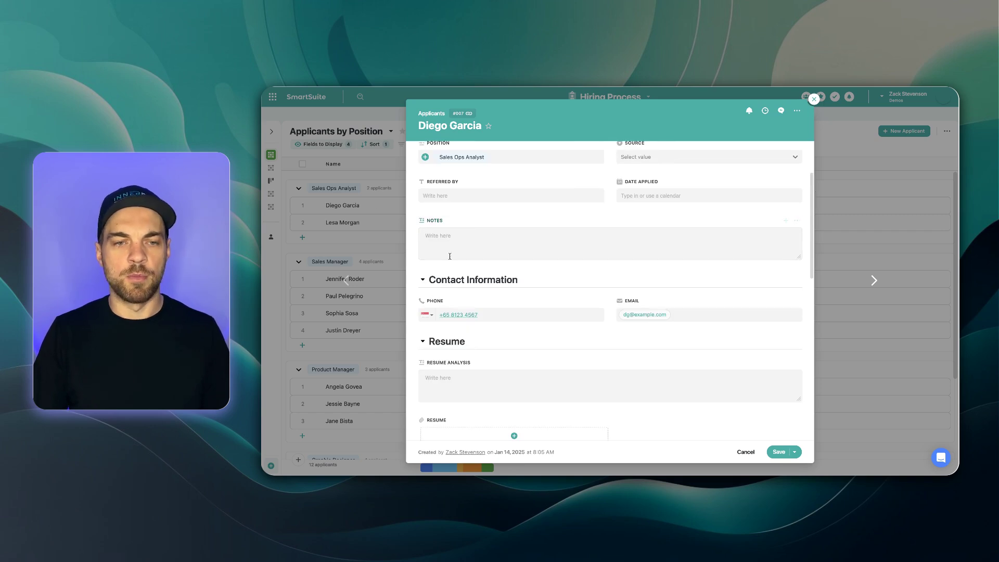
pyautogui.scroll(-1, 451, 253)
pyautogui.scroll(-2, 450, 254)
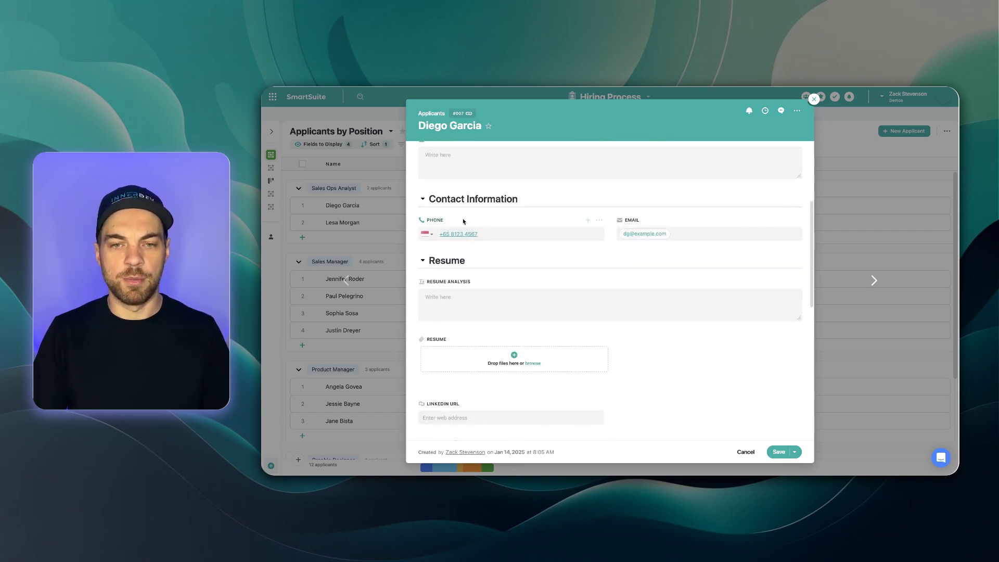
pyautogui.scroll(-3, 657, 242)
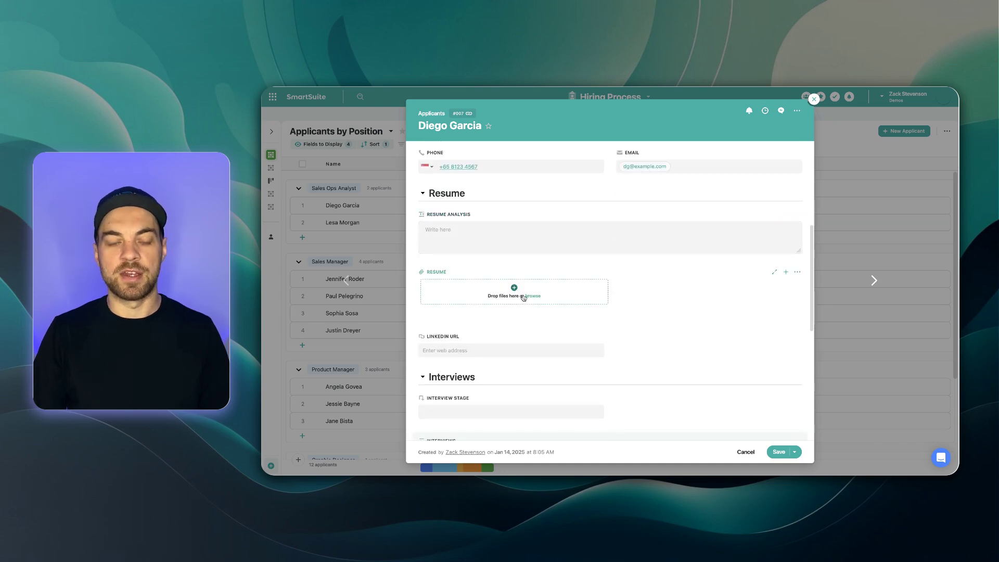
pyautogui.scroll(-3, 556, 288)
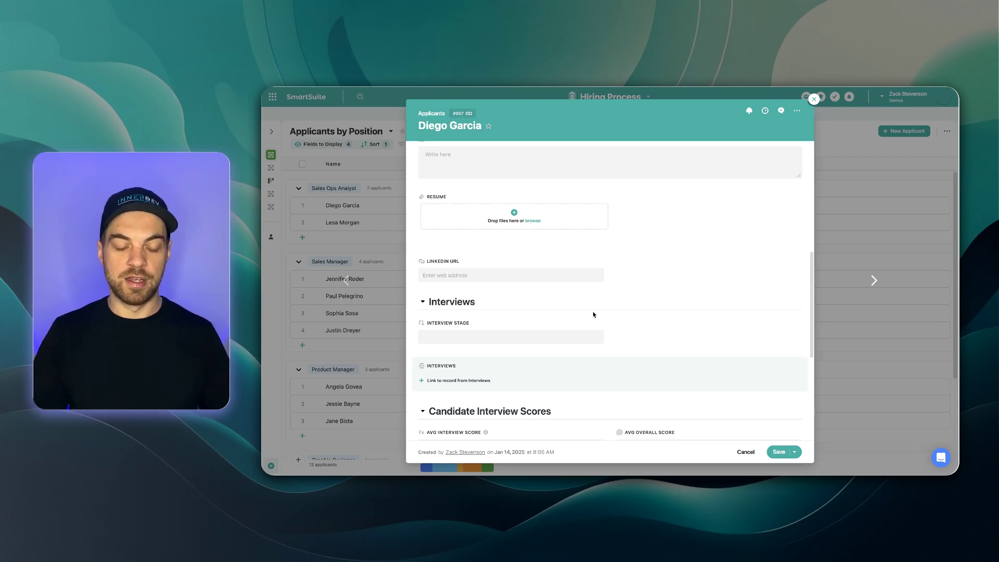
pyautogui.scroll(-8, 593, 314)
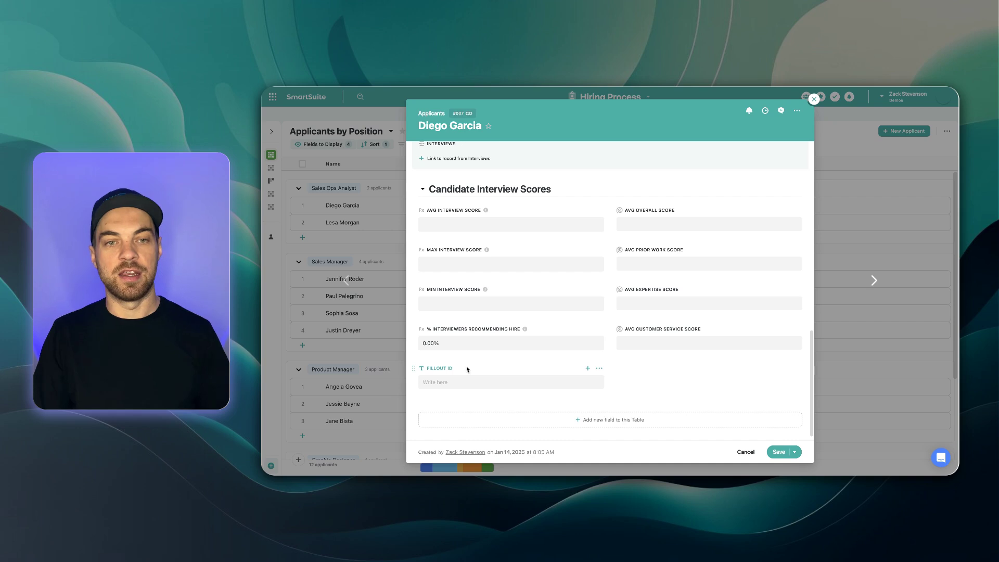
# Review the applicant record's resume fields and the field types that can be added after Resume Analysis.
pyautogui.scroll(4, 548, 337)
pyautogui.scroll(3, 530, 328)
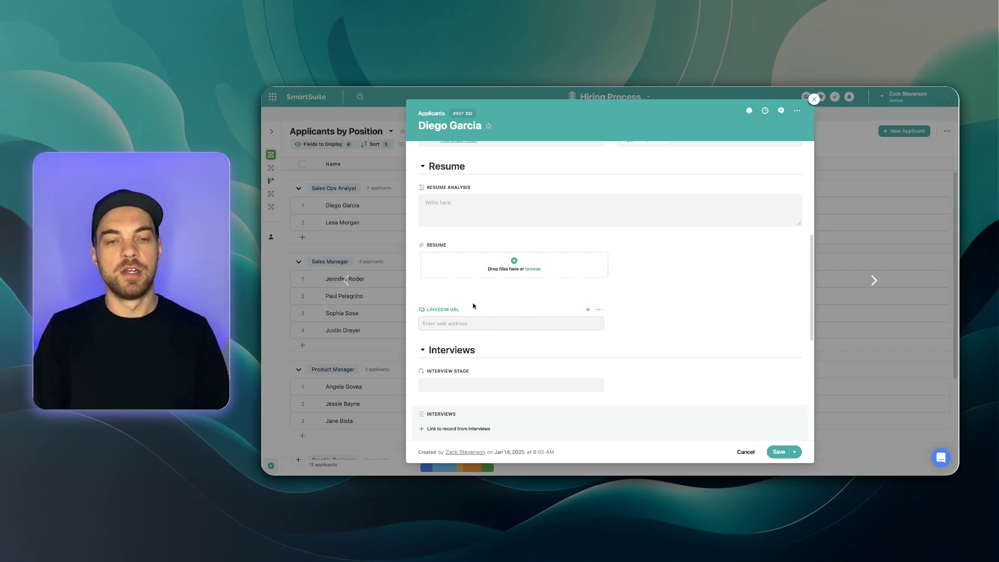
pyautogui.scroll(1, 645, 363)
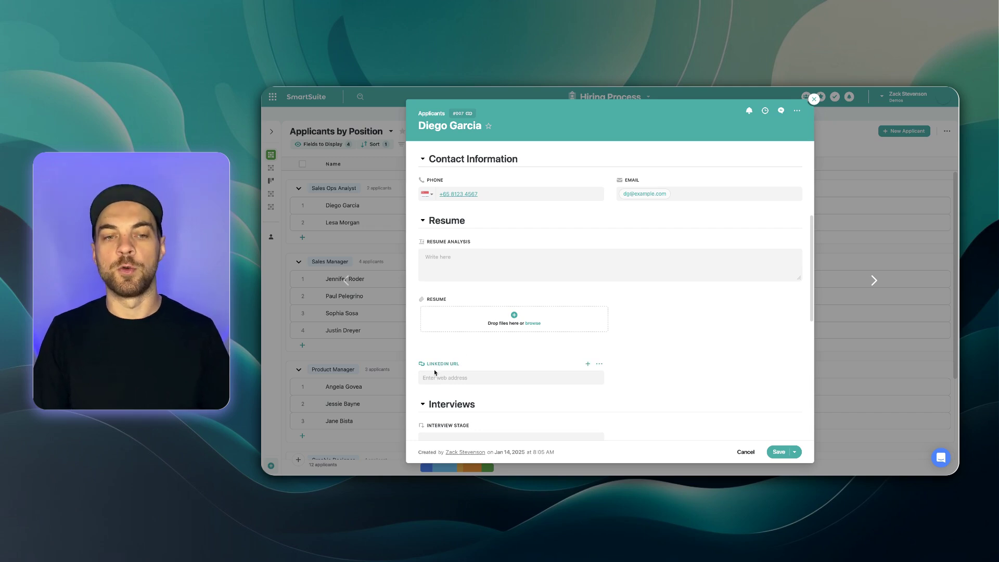
pyautogui.scroll(1, 440, 369)
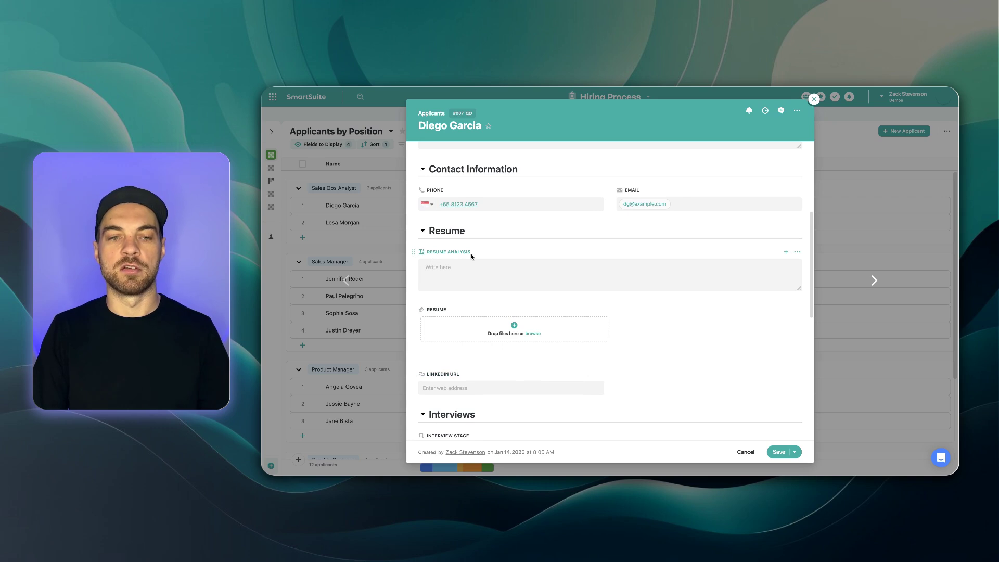
pyautogui.click(786, 252)
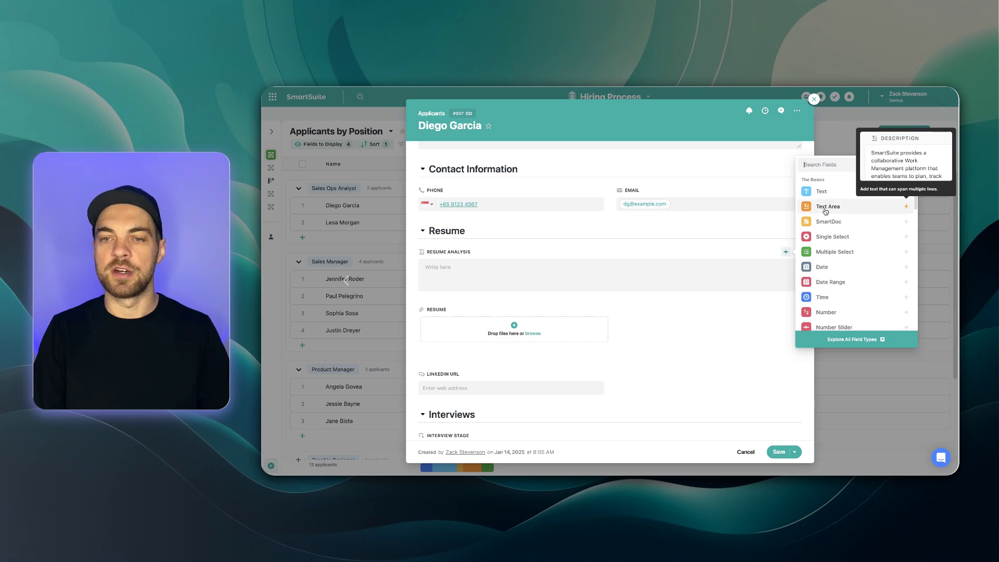
pyautogui.click(694, 324)
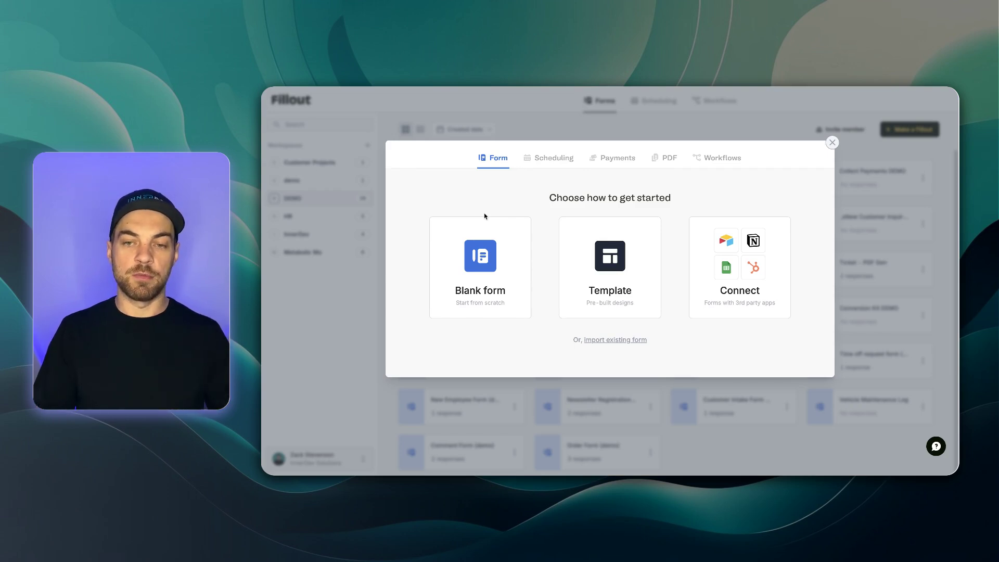
# In Fillout, set up a new form connected to SmartSuite with the Light theme and the SmartSuite - Demos account.
pyautogui.click(735, 287)
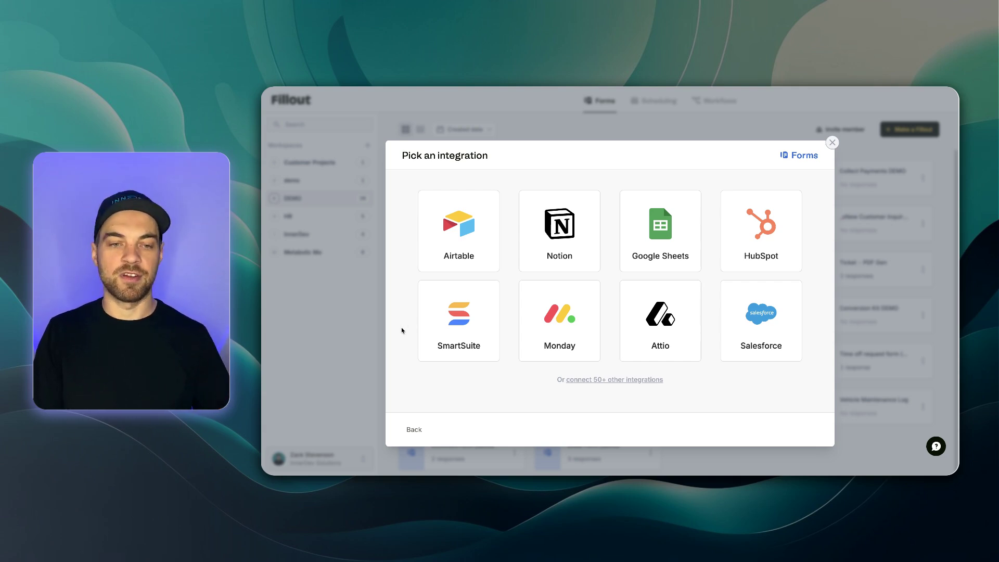
pyautogui.click(433, 324)
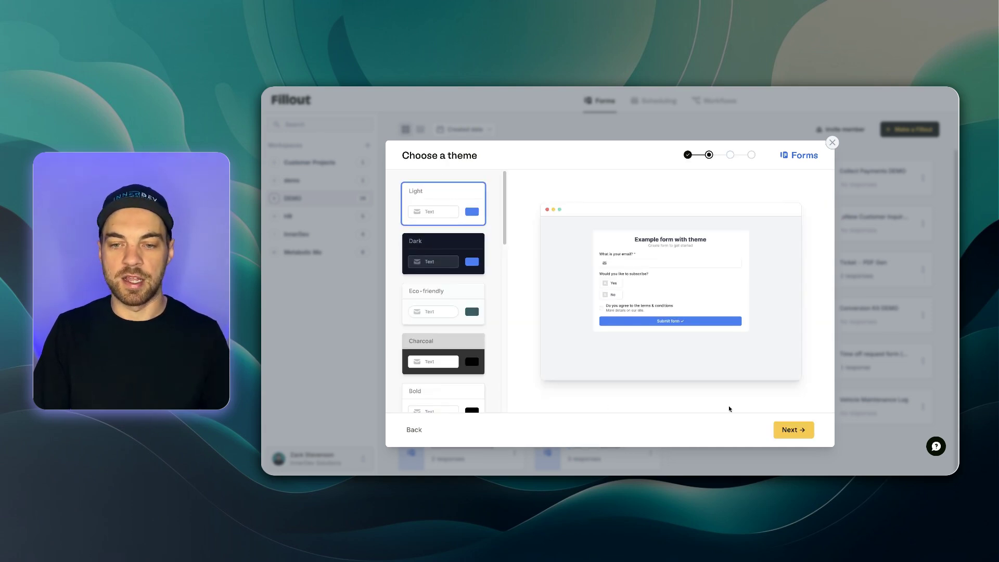
pyautogui.click(793, 431)
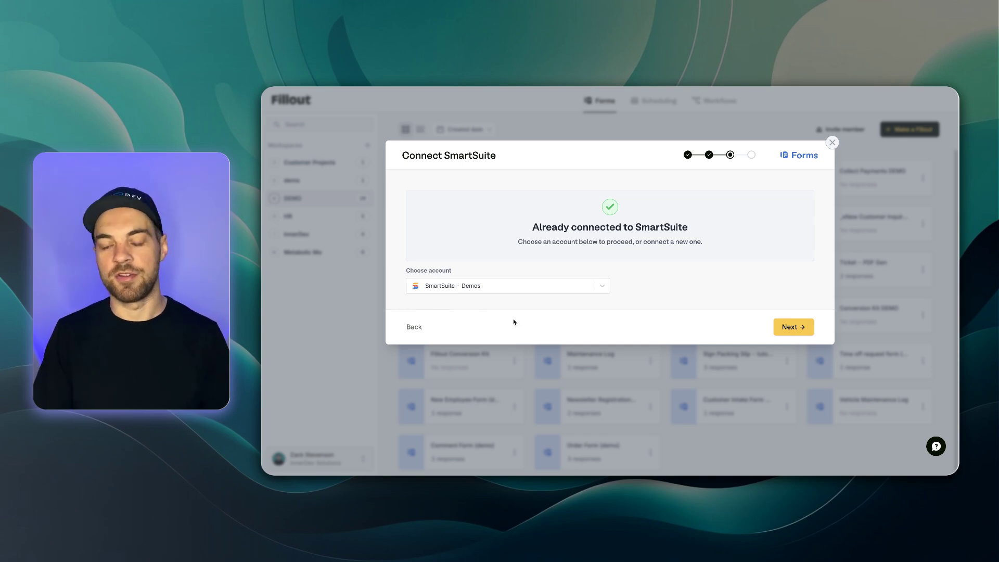
pyautogui.click(796, 326)
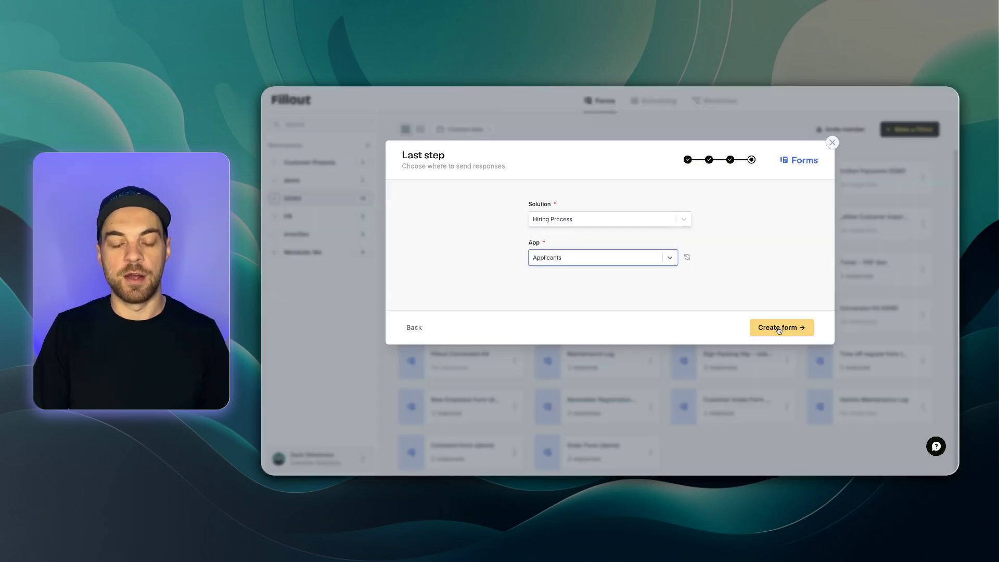
# Create the form for the Applicants app of the Hiring Process solution and name it "Job Application - DEMO".
pyautogui.click(778, 328)
pyautogui.write('Job App')
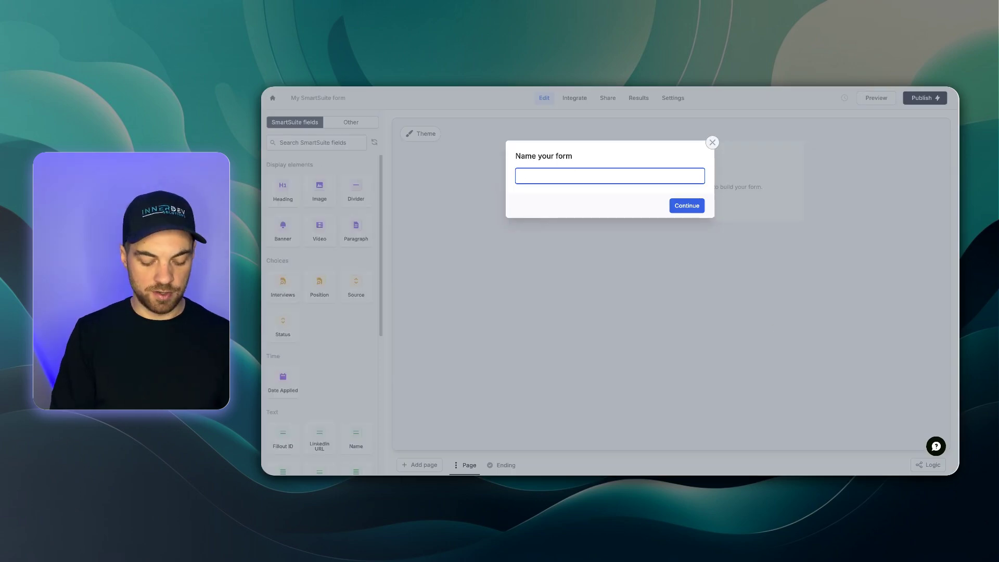
pyautogui.write('lication - DEMO')
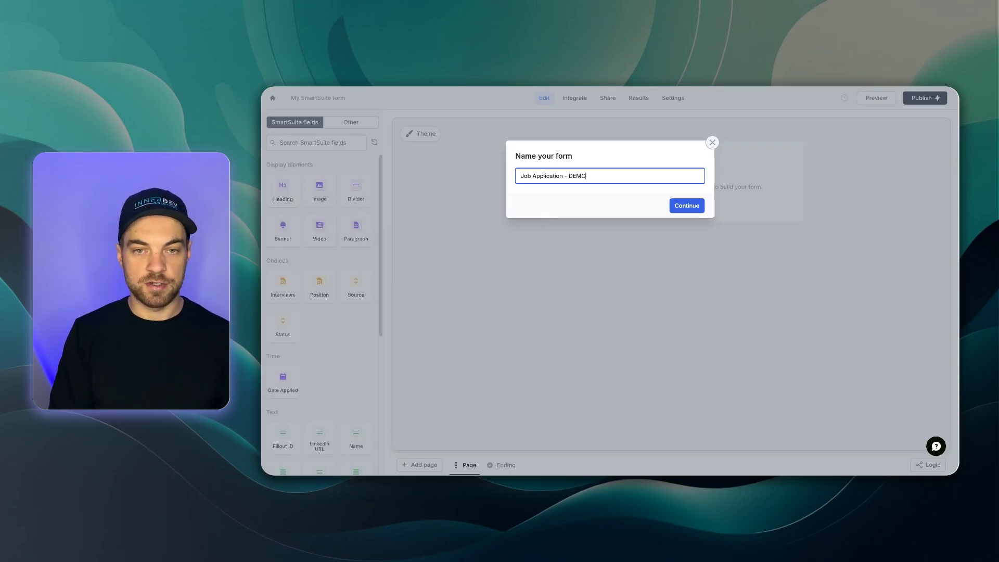
pyautogui.click(687, 205)
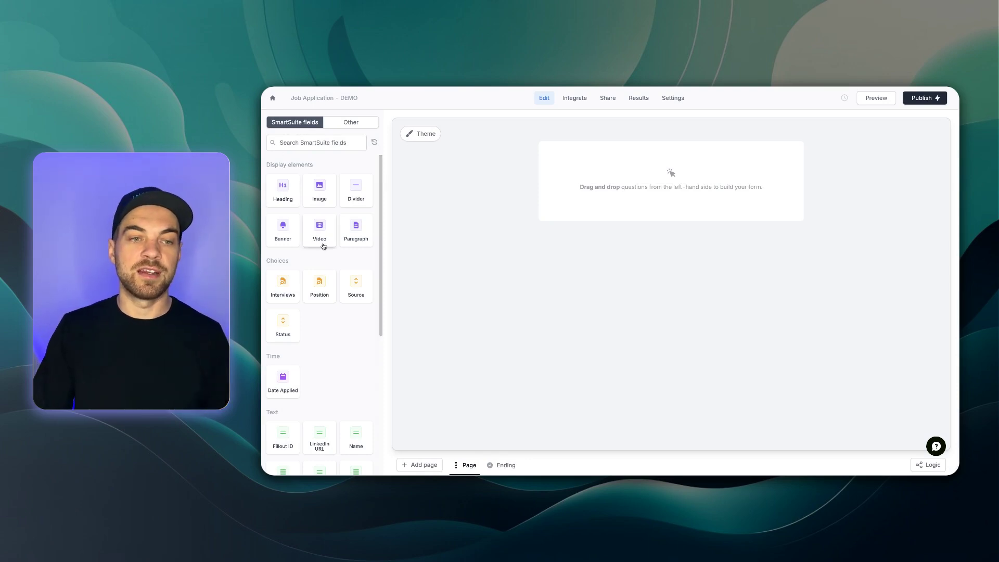
# Compare the SmartSuite fields offered in the form builder with the fields in the first applicant's SmartSuite record.
pyautogui.scroll(-1, 314, 260)
pyautogui.scroll(1, 314, 269)
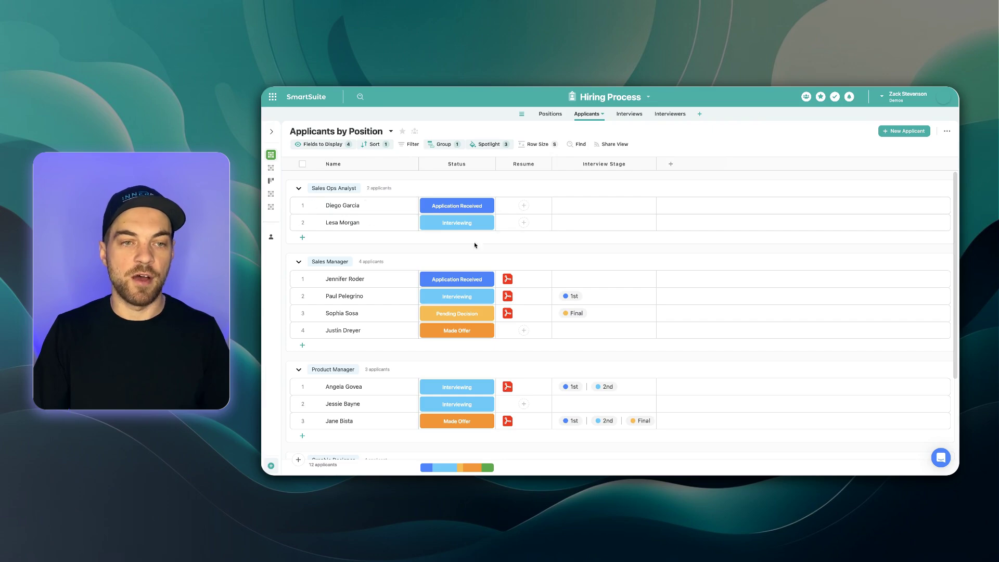
pyautogui.click(313, 207)
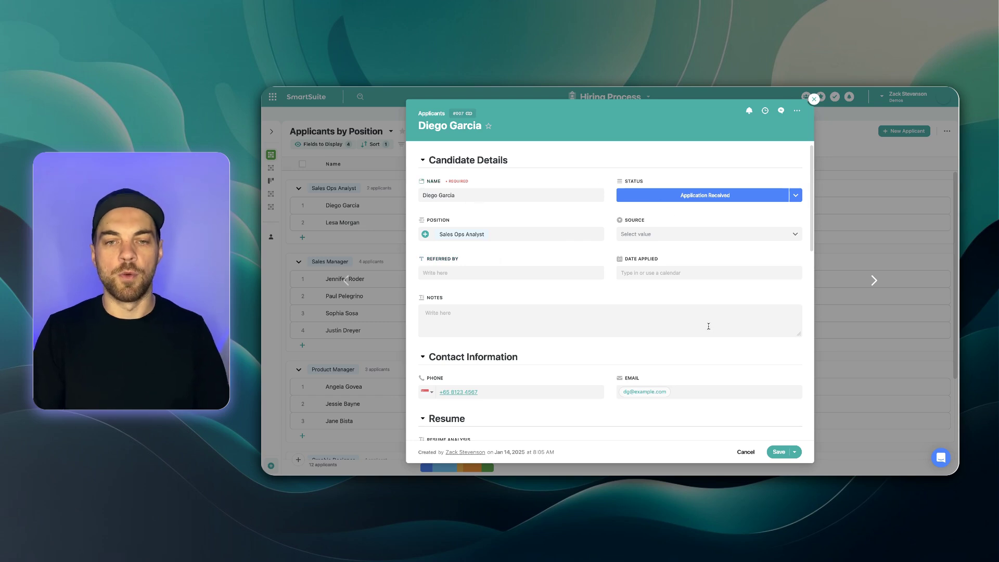
pyautogui.click(814, 100)
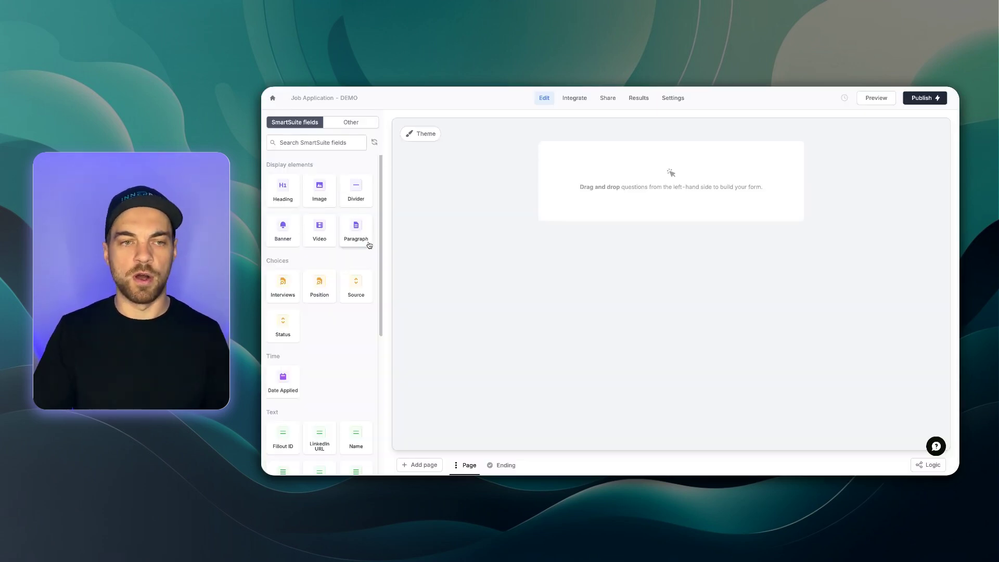
pyautogui.scroll(-1, 372, 247)
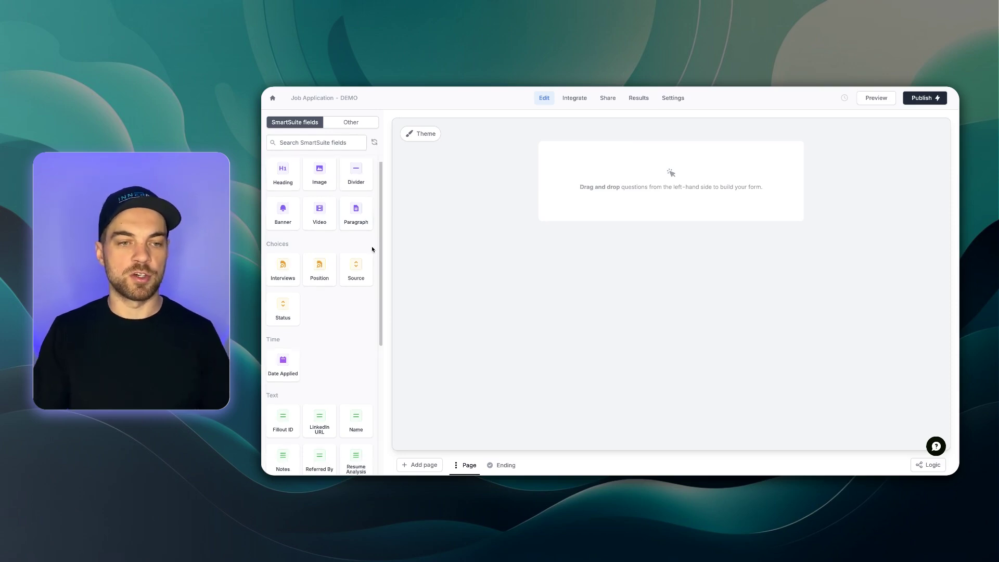
pyautogui.scroll(1, 372, 246)
# Add a heading to the form page reading "Contact Details - Job Application".
pyautogui.click(370, 123)
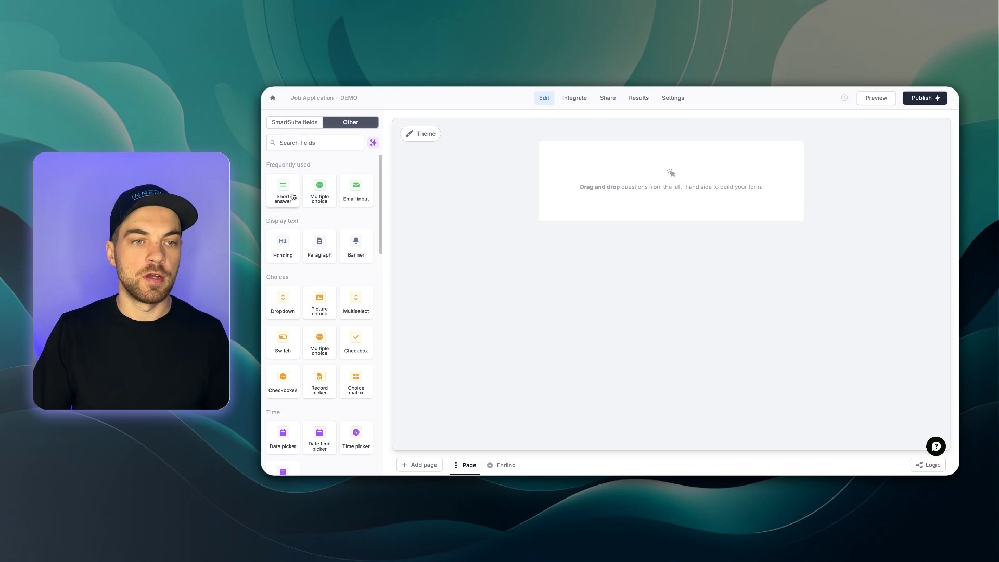
pyautogui.click(282, 248)
pyautogui.write('Contact Detai')
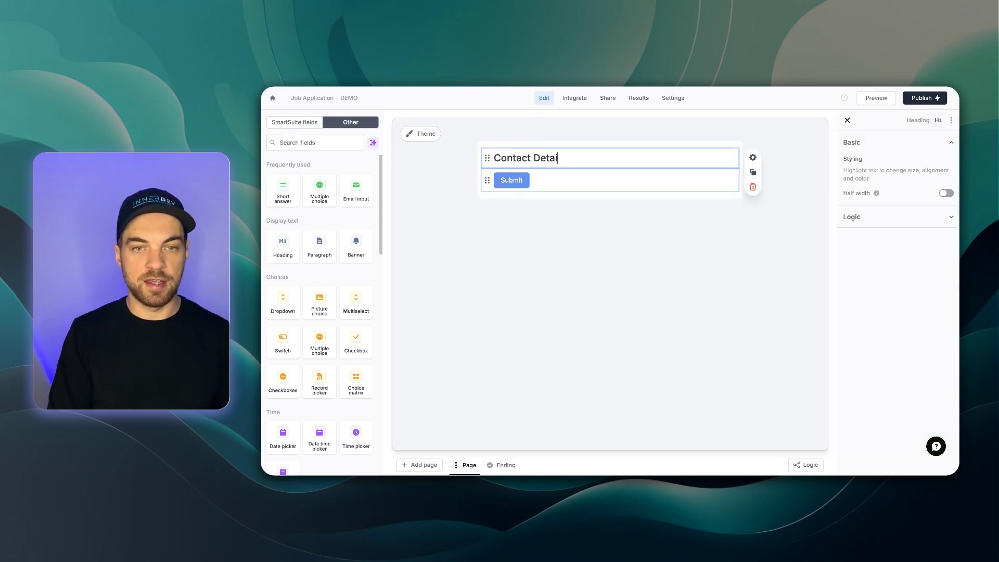
pyautogui.write('ls - Job Application')
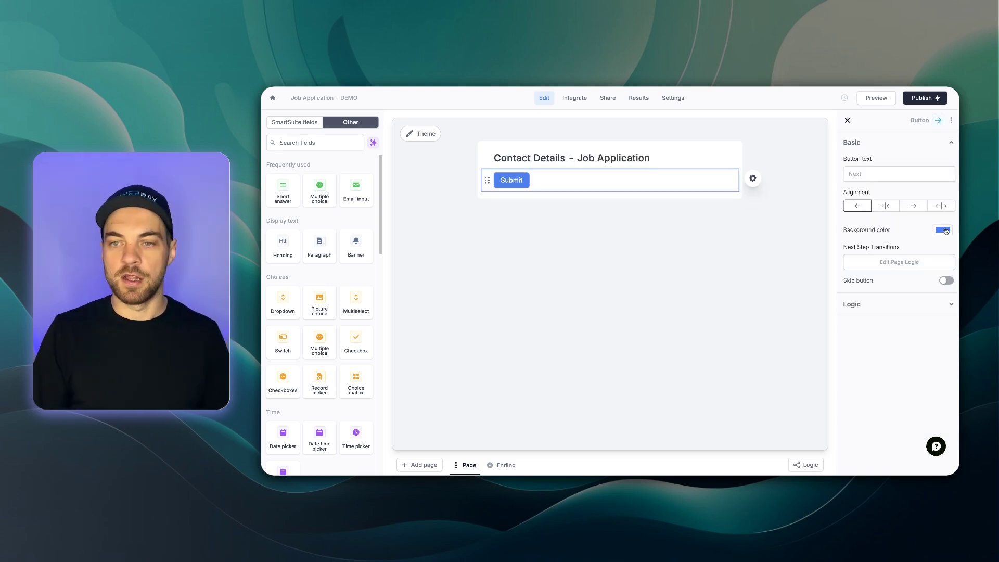
# Align the form's Submit button to the right and deselect it.
pyautogui.click(913, 206)
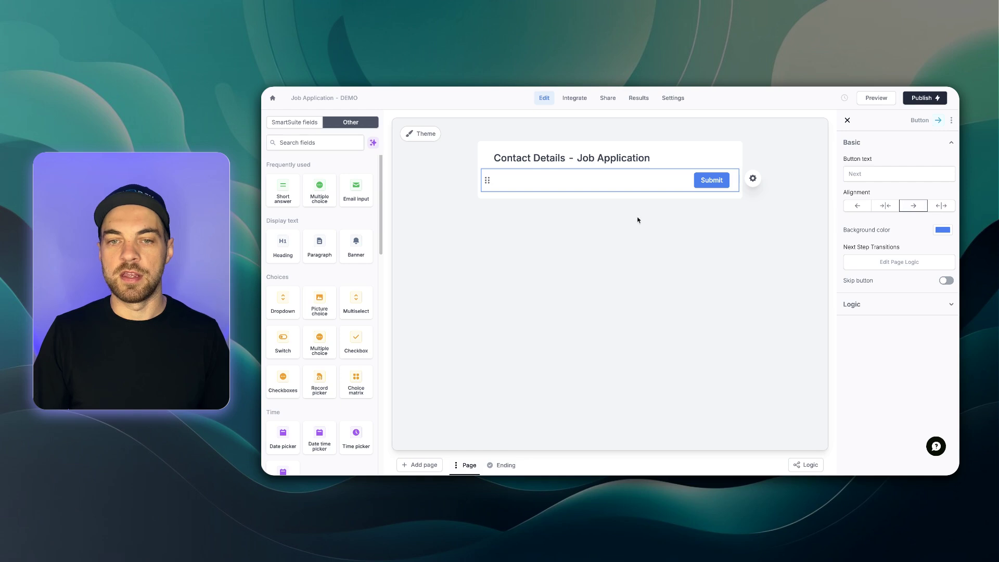
pyautogui.click(755, 257)
pyautogui.click(730, 199)
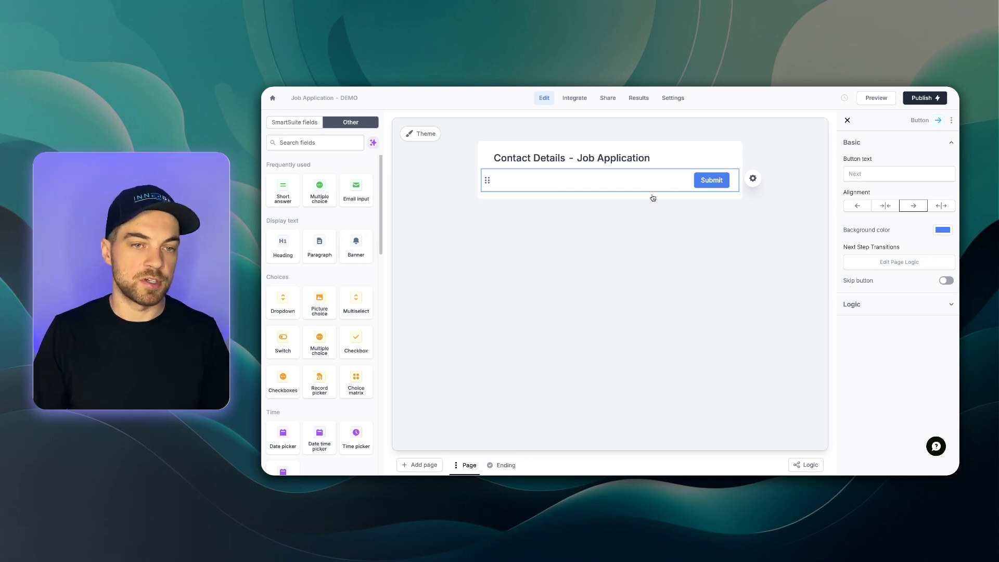
pyautogui.click(458, 248)
# Add the connected SmartSuite field Date Applied to the form page, between the heading and the Submit button.
pyautogui.scroll(-1, 333, 198)
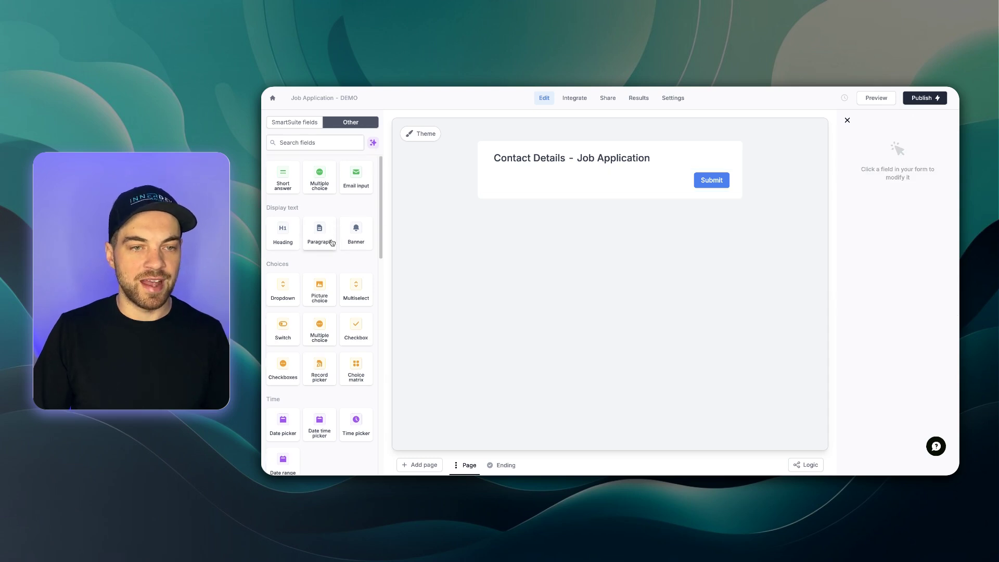
pyautogui.click(290, 123)
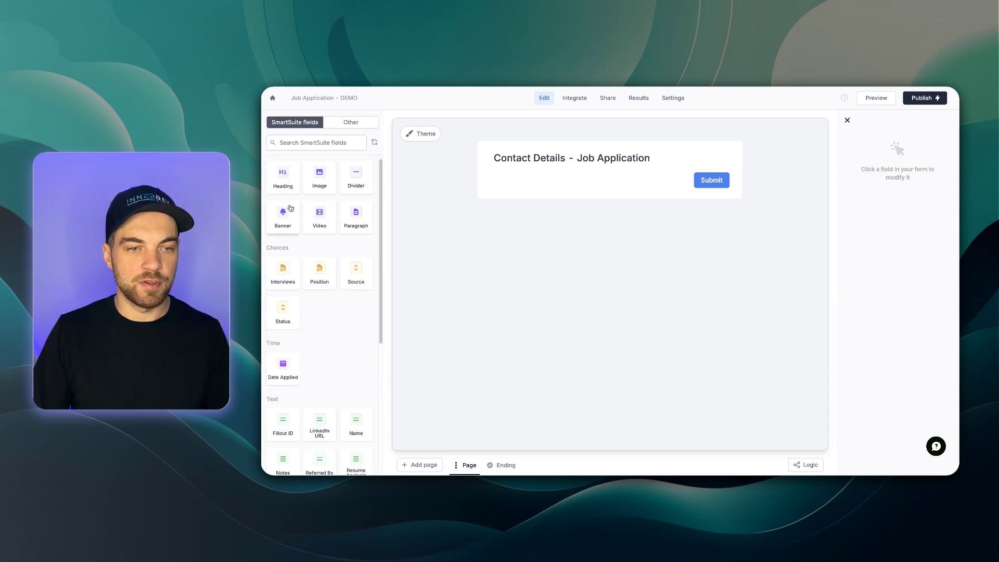
pyautogui.scroll(-3, 311, 247)
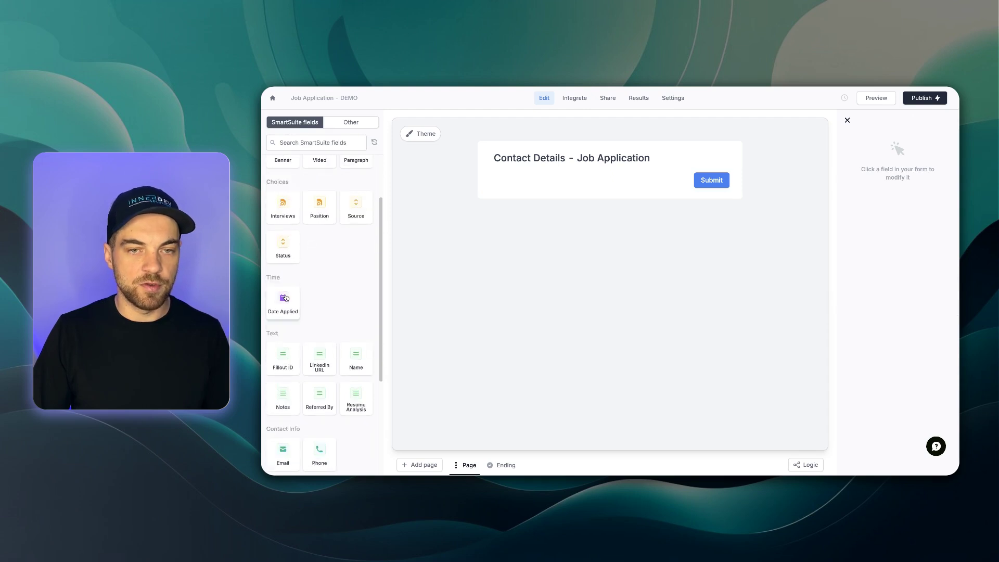
pyautogui.click(287, 298)
pyautogui.click(602, 204)
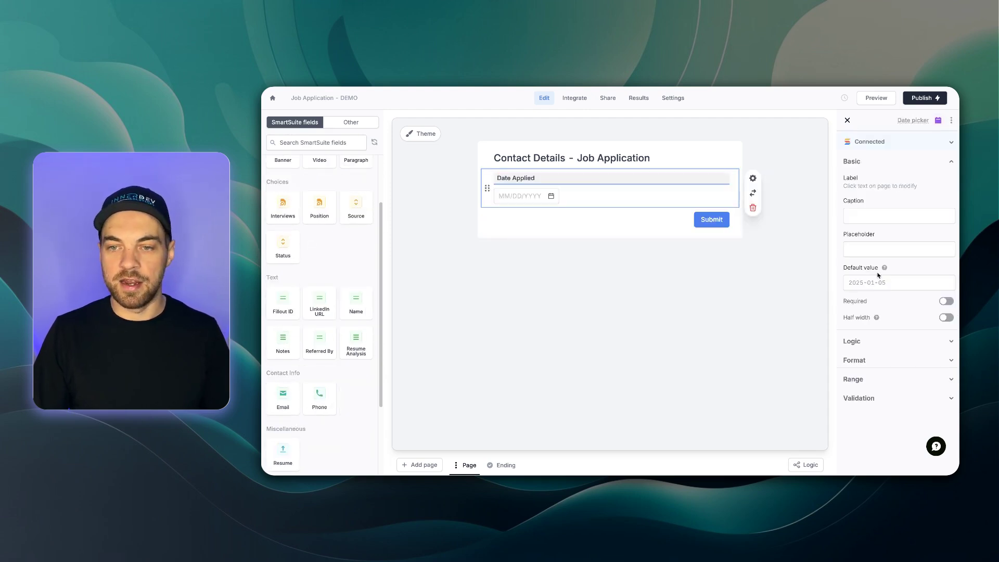
# Set the default value of the Date Applied field to the Today date reference.
pyautogui.click(946, 283)
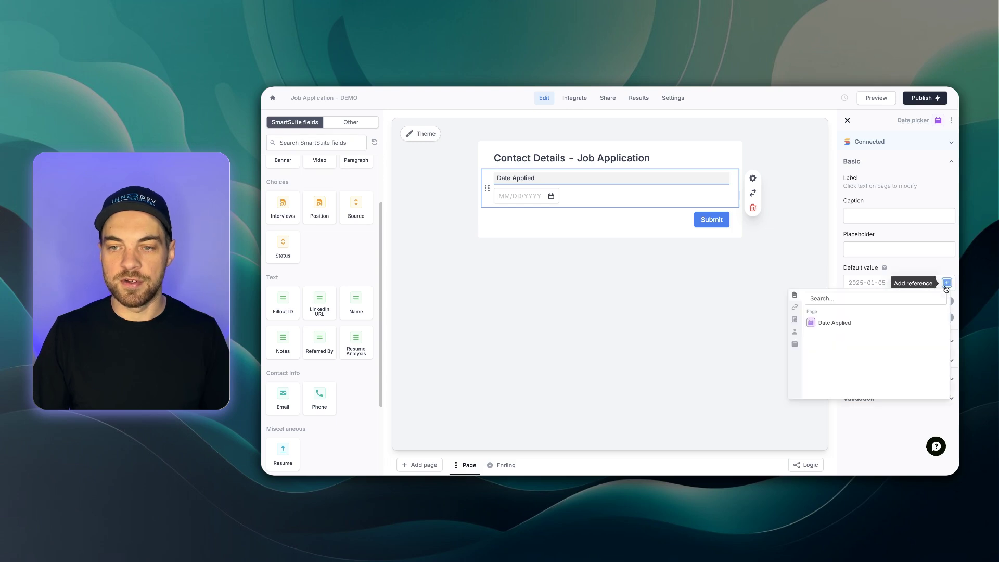
pyautogui.click(795, 344)
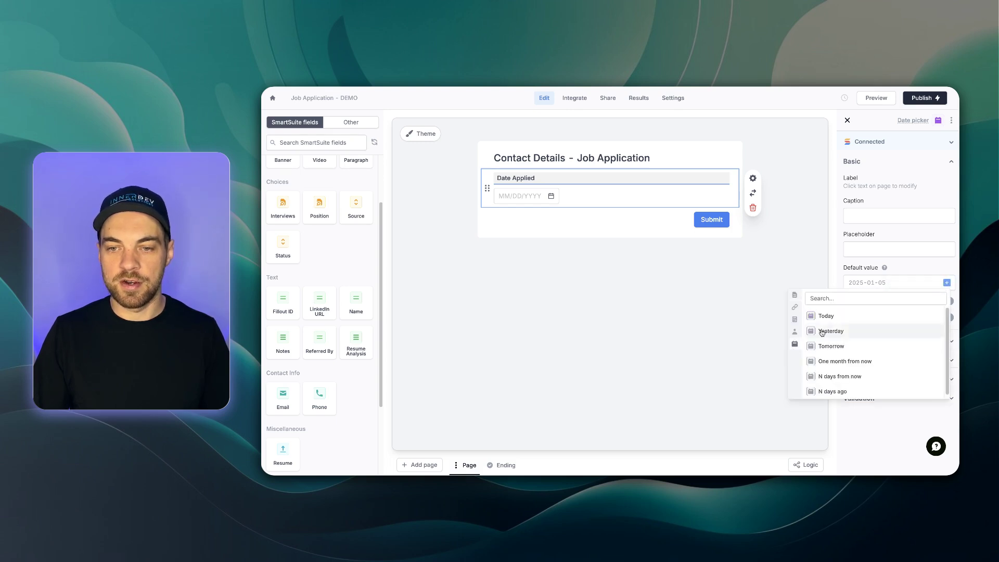
pyautogui.click(825, 318)
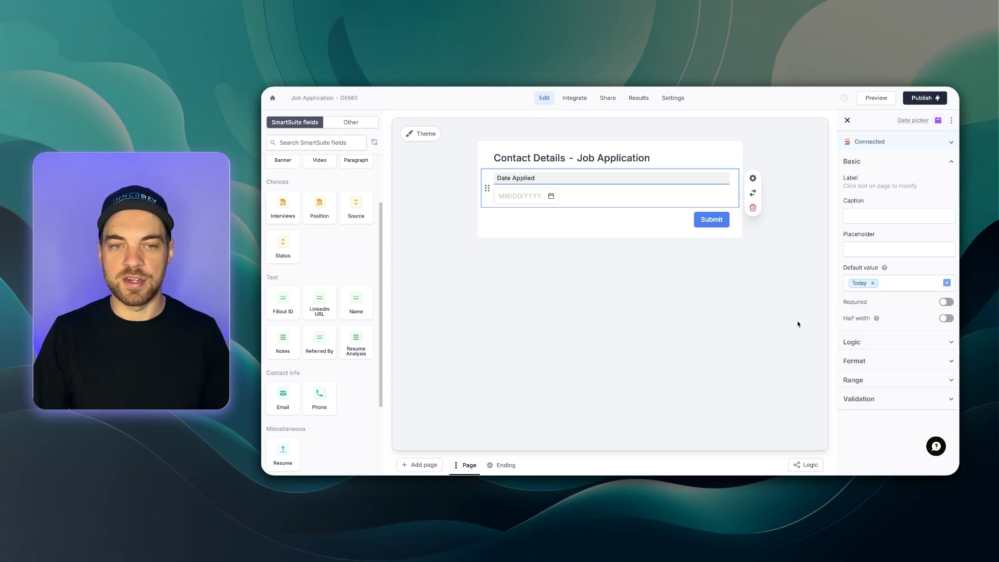
pyautogui.click(630, 285)
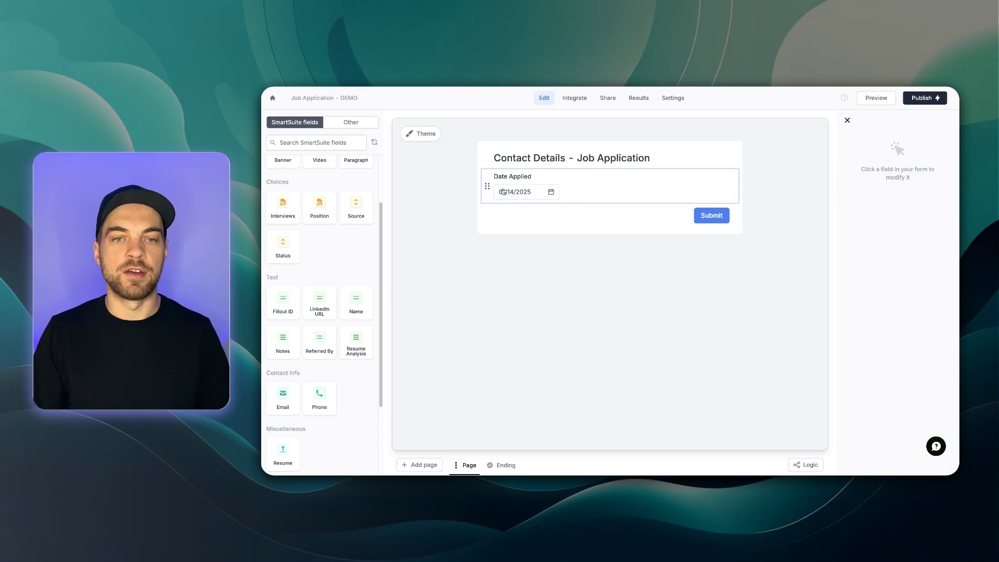
# Set the Date Applied field to be always hidden on the form.
pyautogui.click(593, 195)
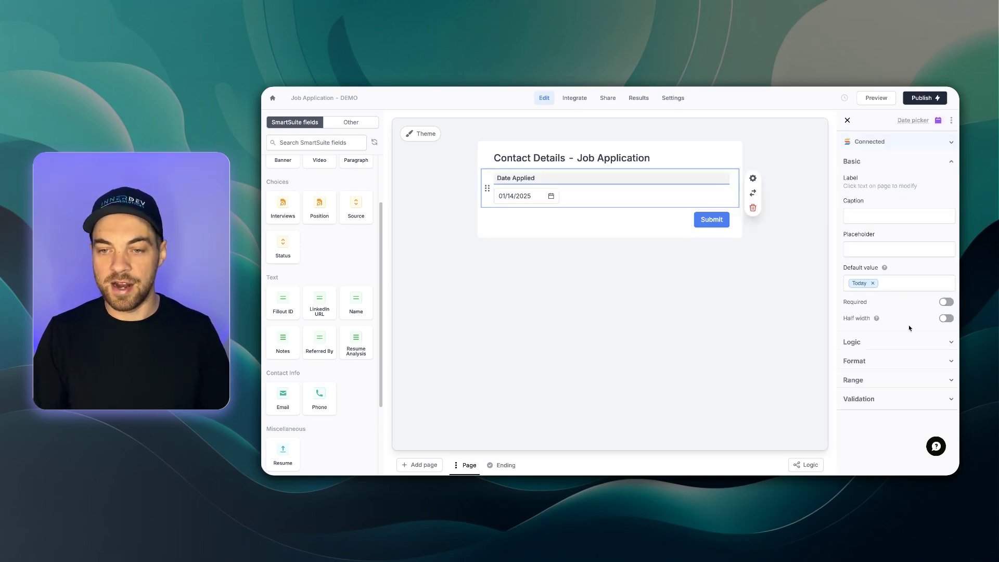
pyautogui.click(908, 342)
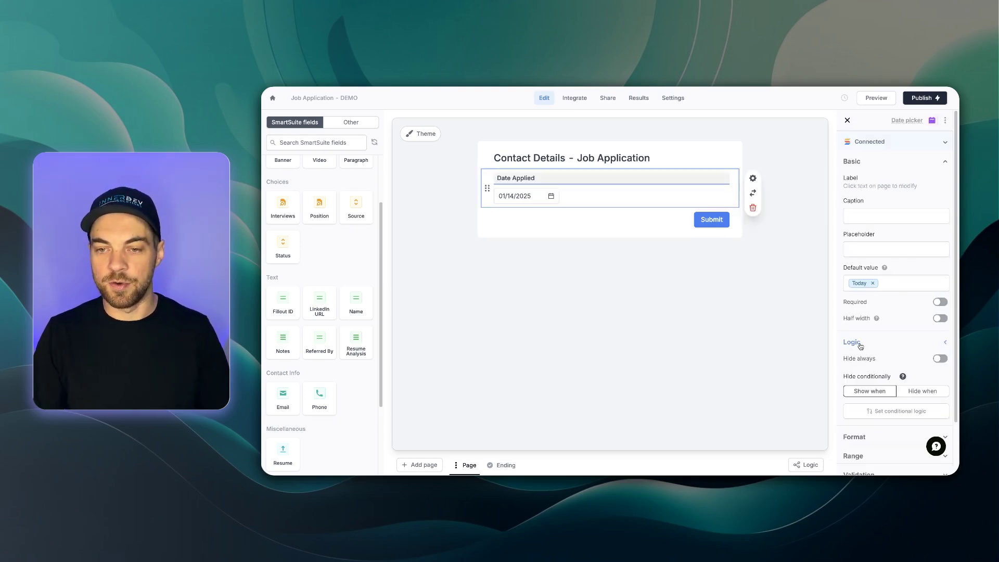
pyautogui.click(940, 359)
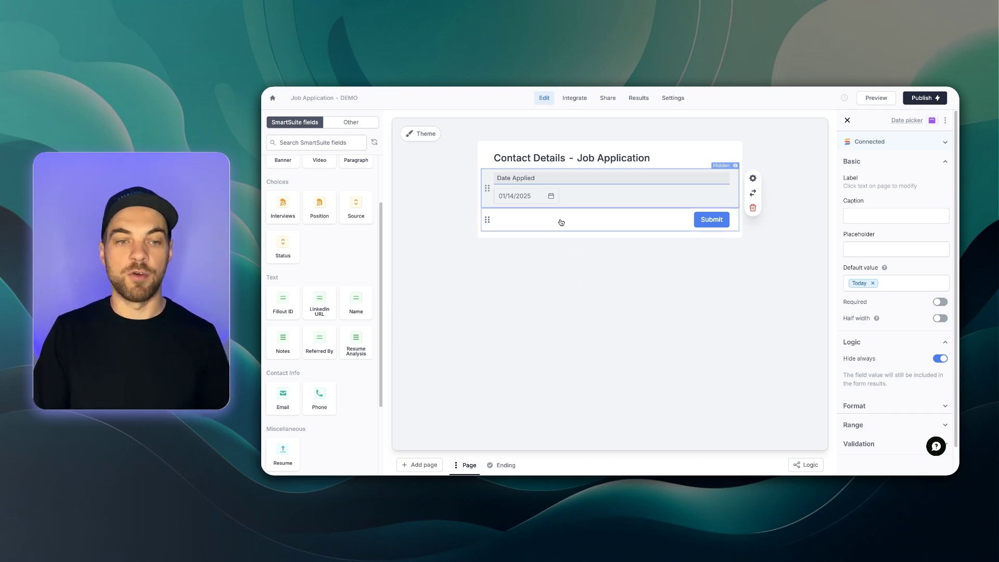
pyautogui.click(495, 263)
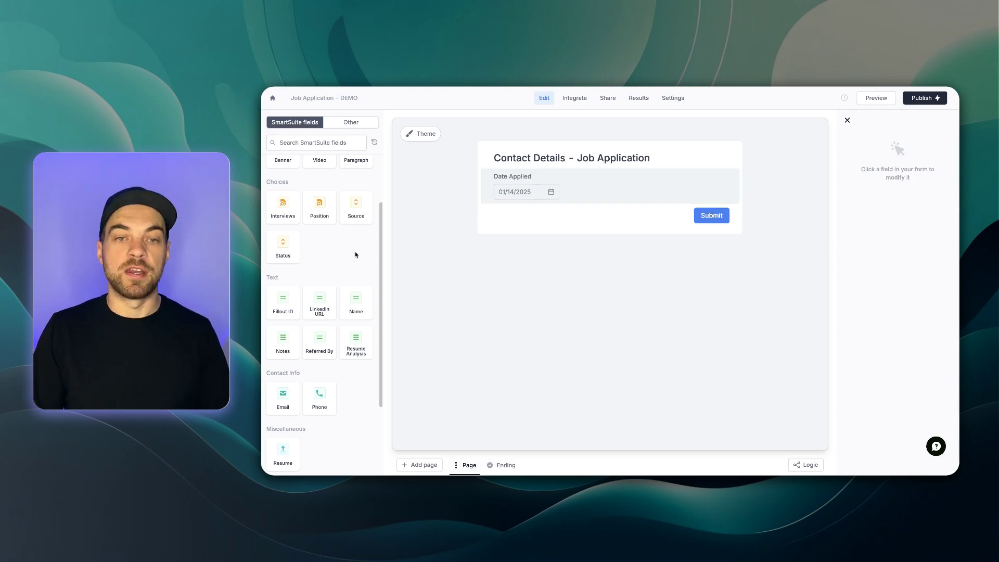
# Add the SmartSuite fields Name, Phone, Email and Referred By below Date Applied, in that order.
pyautogui.scroll(-3, 354, 252)
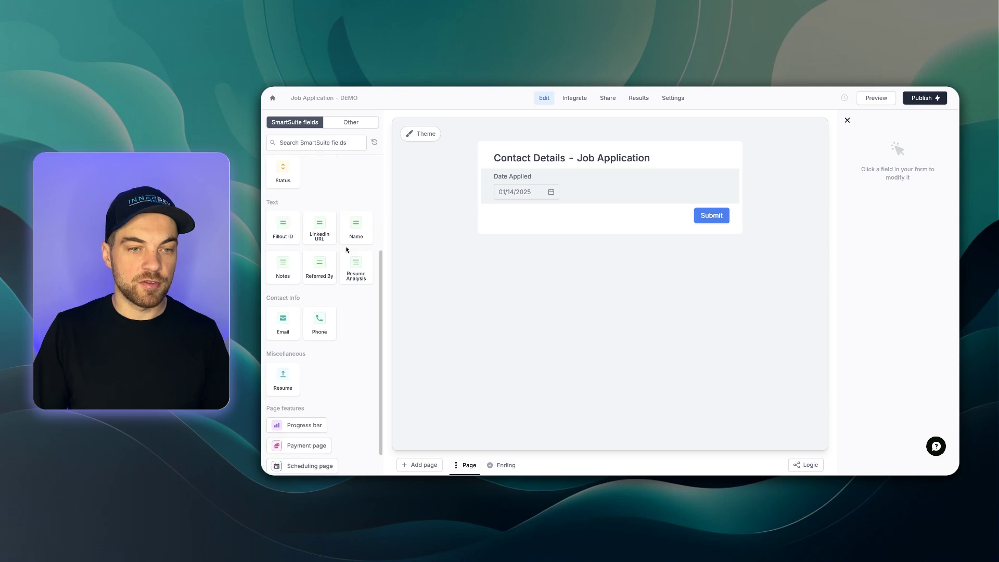
pyautogui.scroll(-1, 354, 234)
pyautogui.click(359, 218)
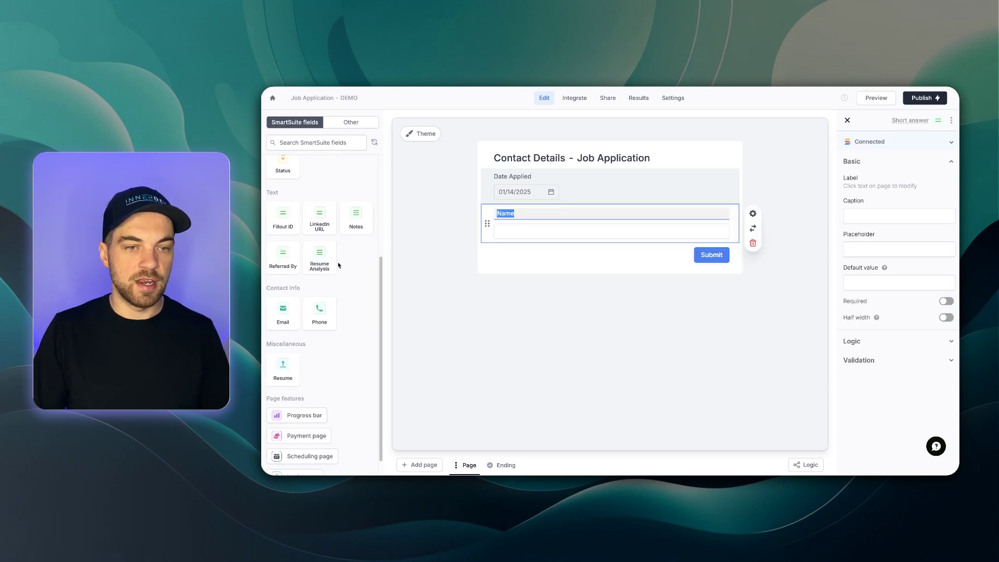
pyautogui.click(319, 309)
pyautogui.click(284, 321)
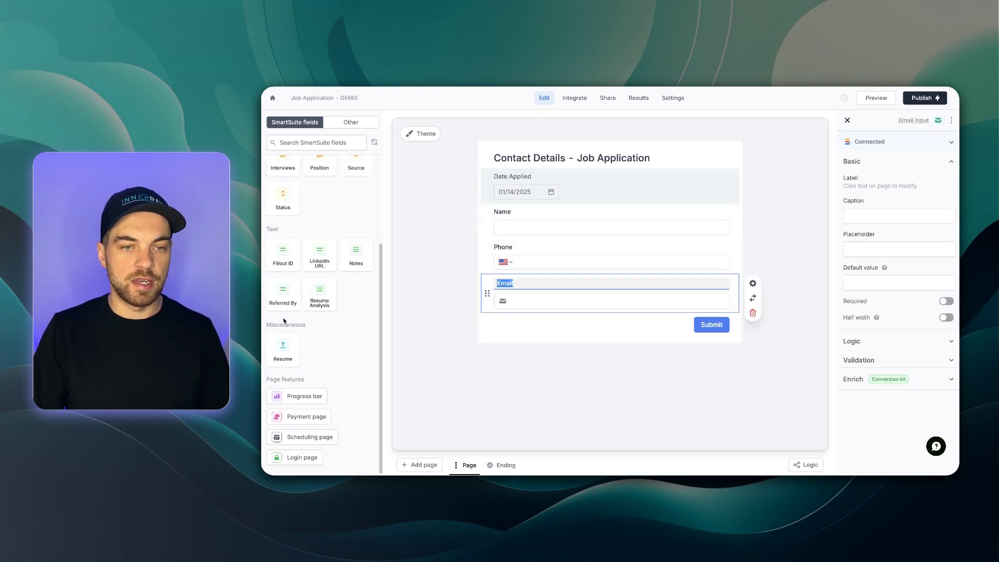
pyautogui.moveTo(283, 294); pyautogui.dragTo(525, 340)
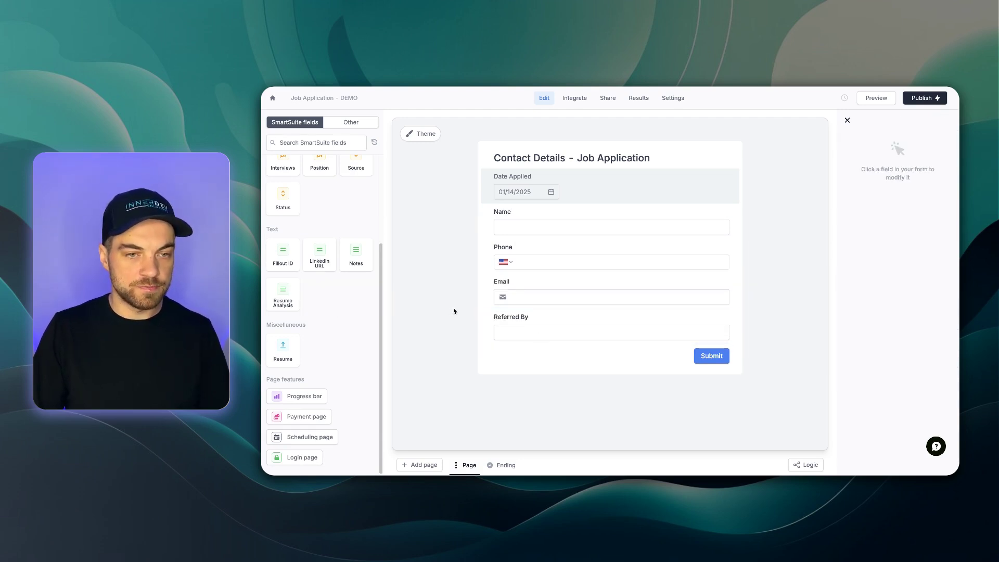
# Add the SmartSuite field Source below Referred By and check the options in its dropdown.
pyautogui.scroll(1, 309, 237)
pyautogui.click(346, 199)
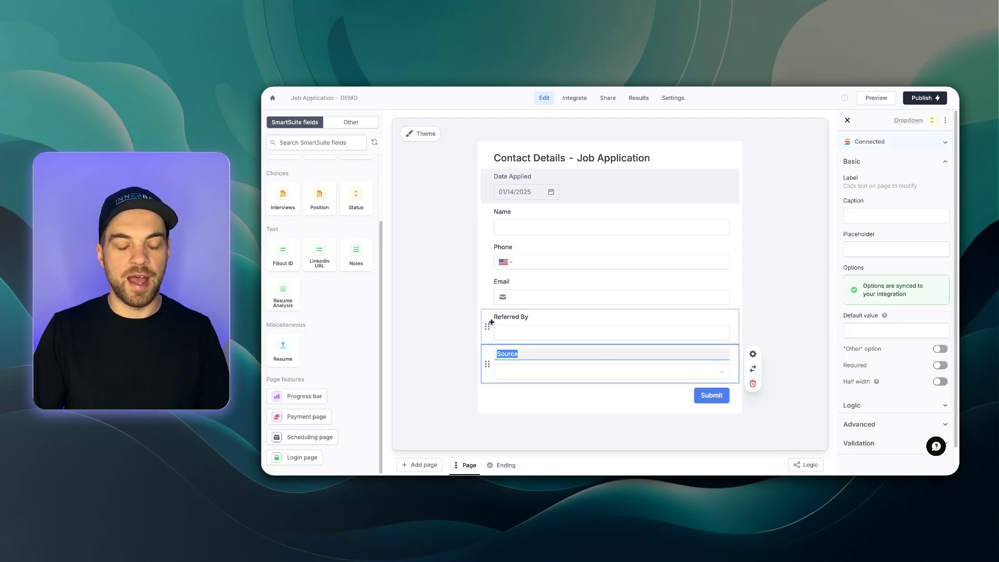
pyautogui.click(411, 303)
pyautogui.click(717, 369)
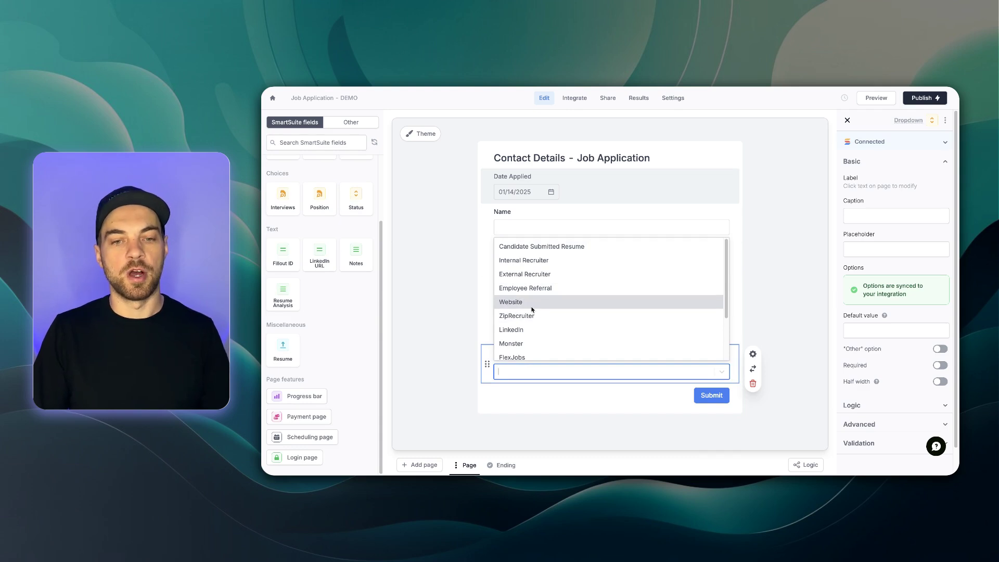
pyautogui.click(423, 277)
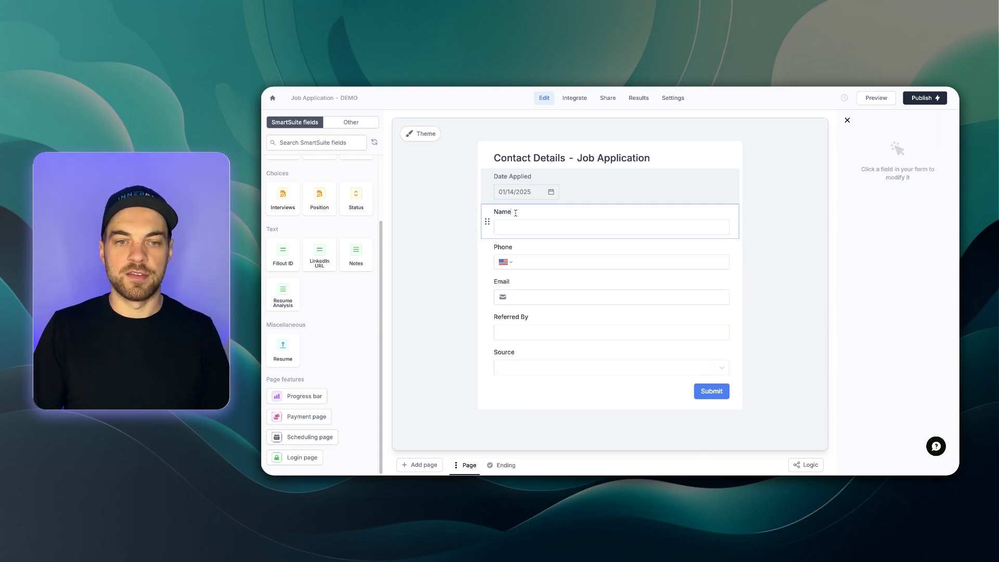
# Make the Name, Phone and Email fields required.
pyautogui.click(515, 213)
pyautogui.click(946, 304)
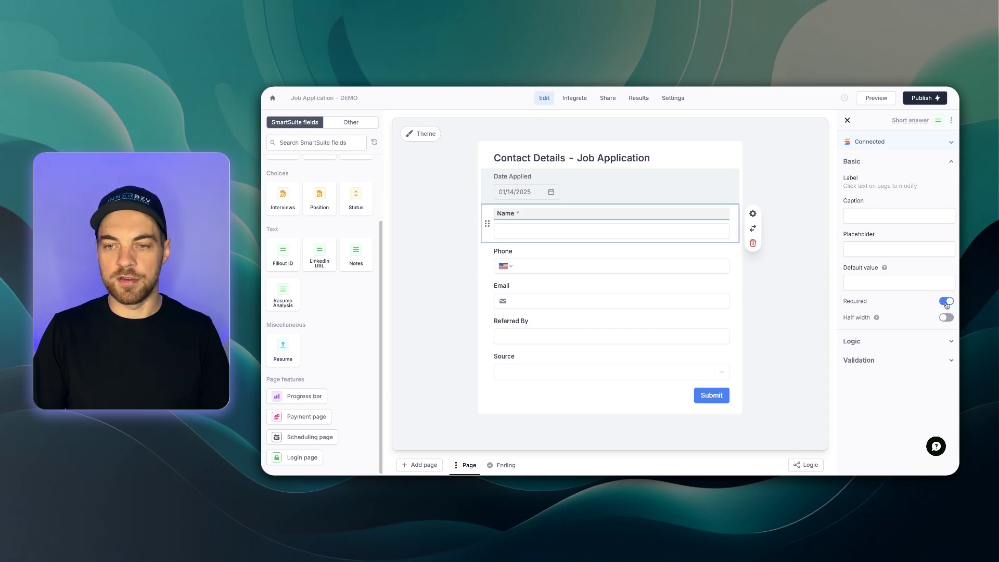
pyautogui.click(679, 265)
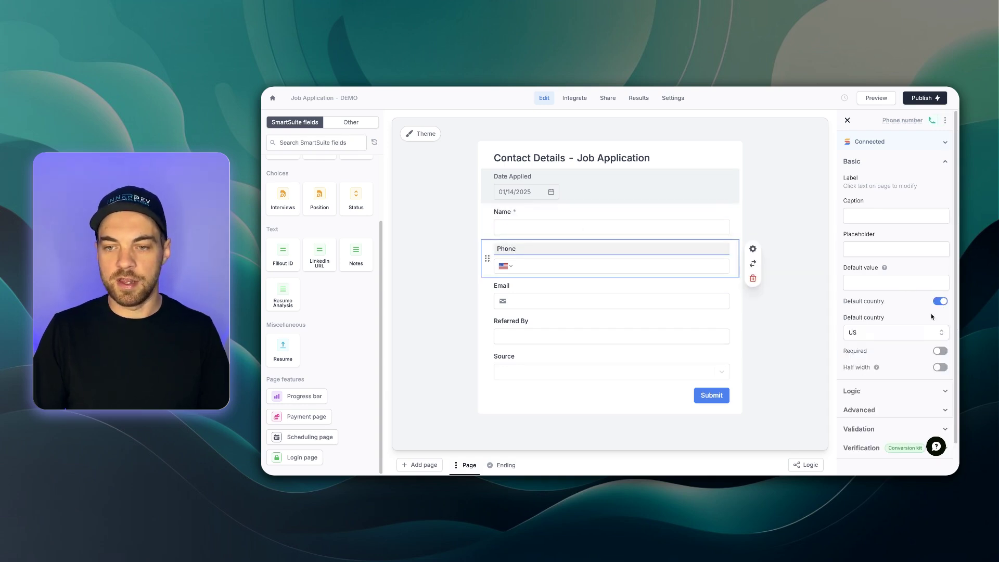
pyautogui.click(940, 351)
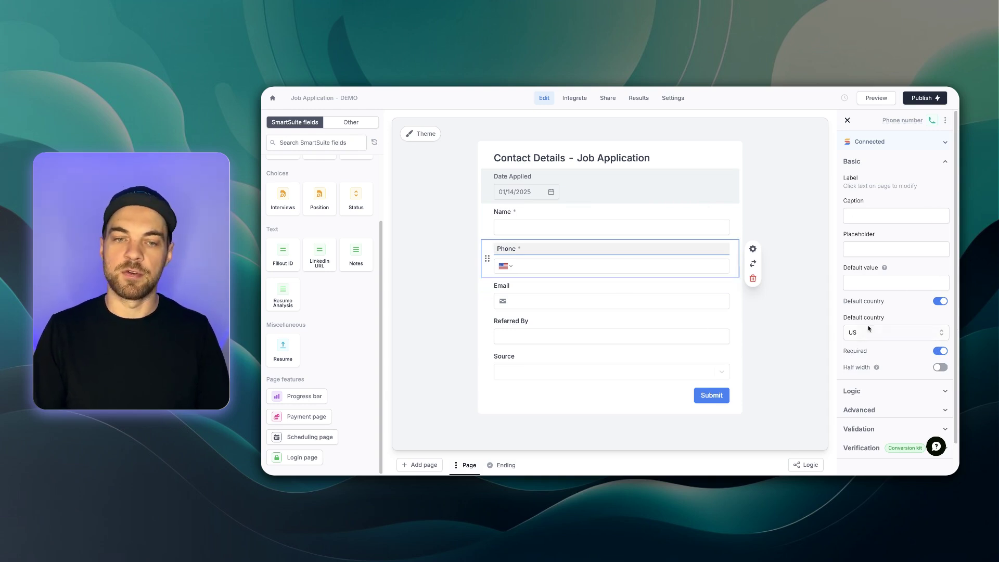
pyautogui.click(529, 286)
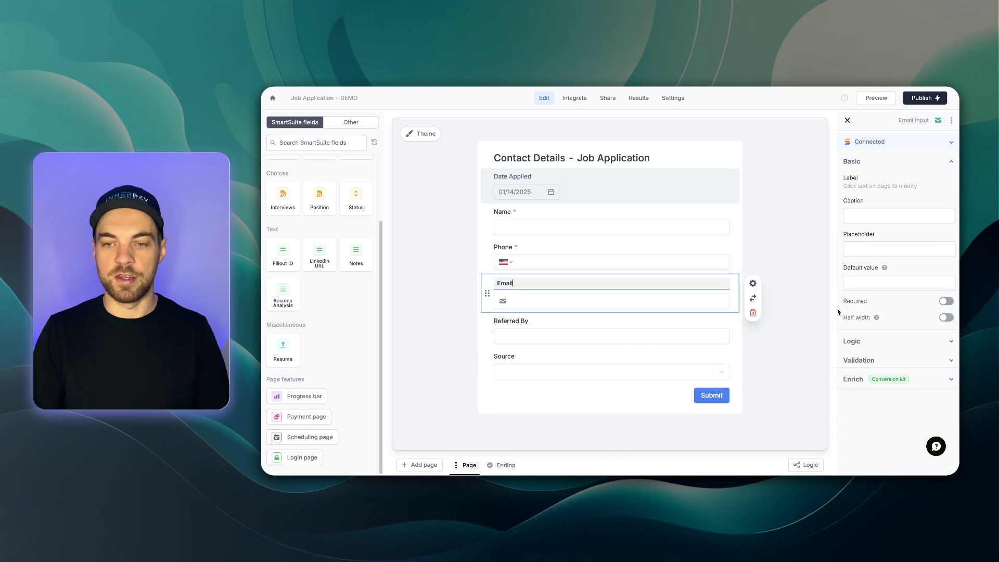
pyautogui.click(945, 301)
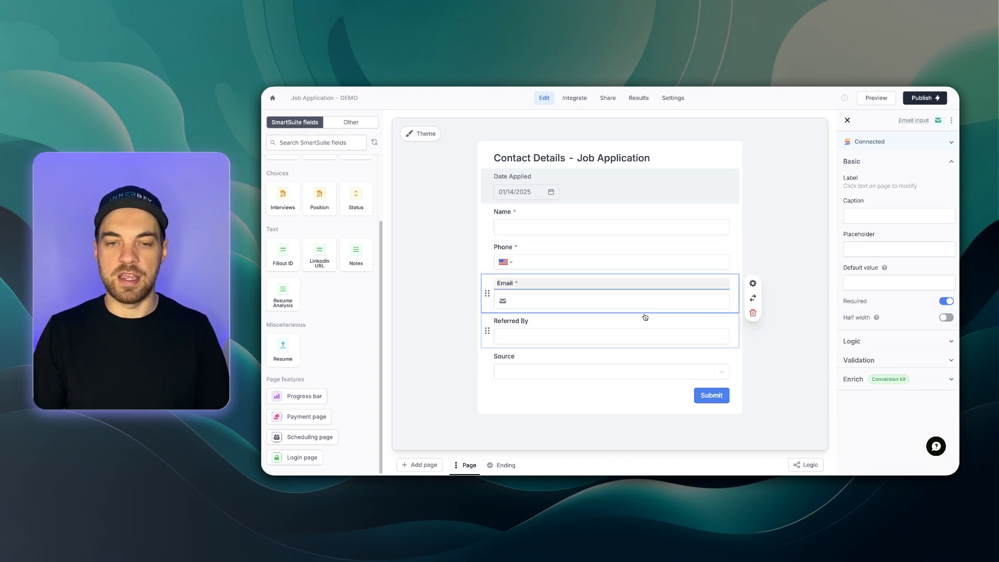
pyautogui.click(438, 267)
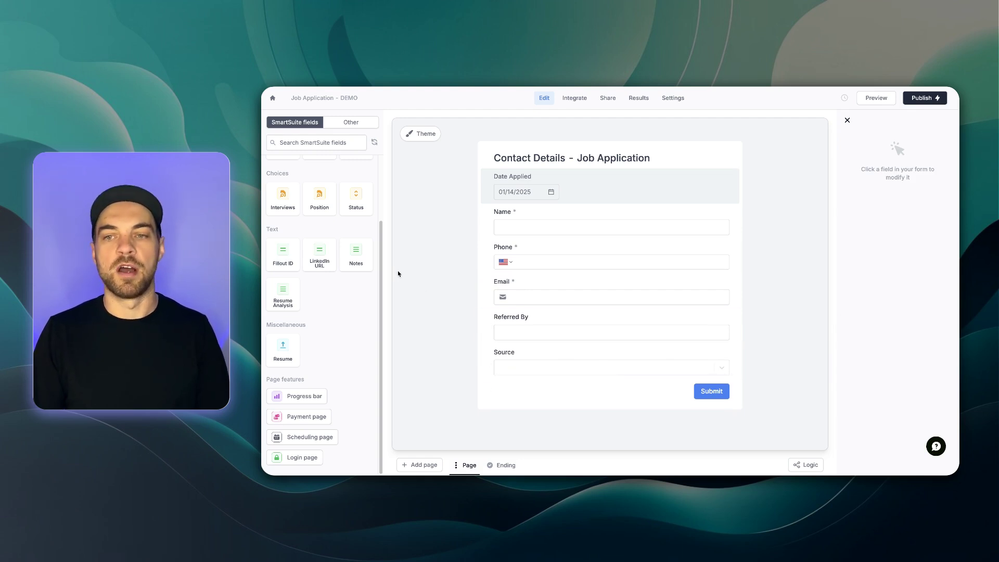
# Rename the existing form page as "Contact Details".
pyautogui.click(455, 470)
pyautogui.click(468, 406)
pyautogui.write('Details')
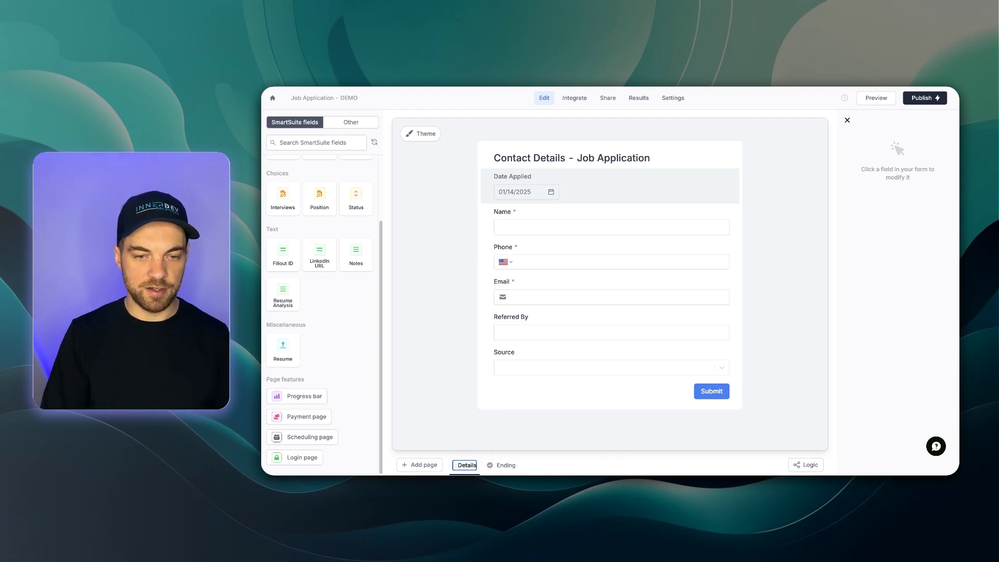
# Add a second form page named "Application Details".
pyautogui.click(423, 470)
pyautogui.click(424, 305)
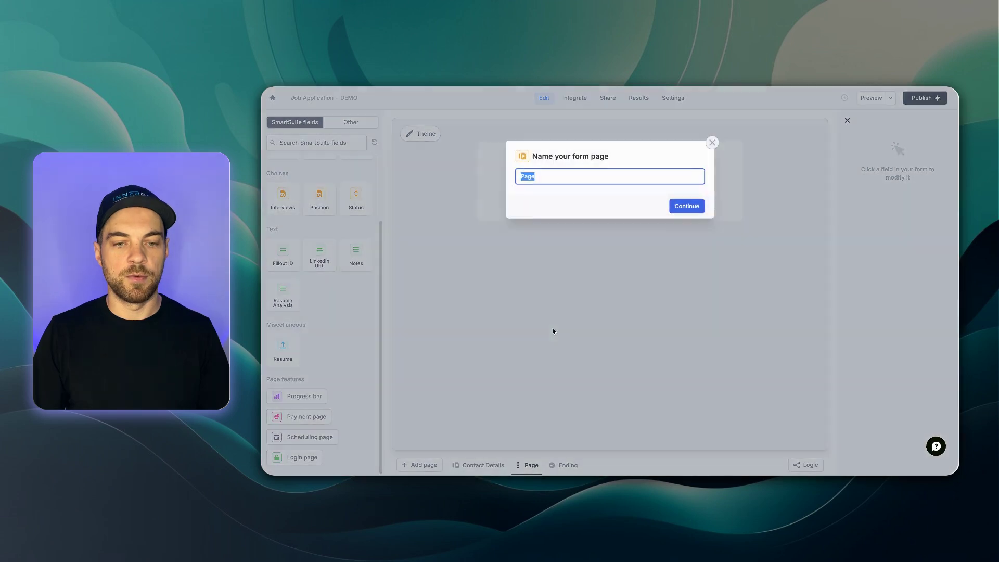
pyautogui.write('Ap')
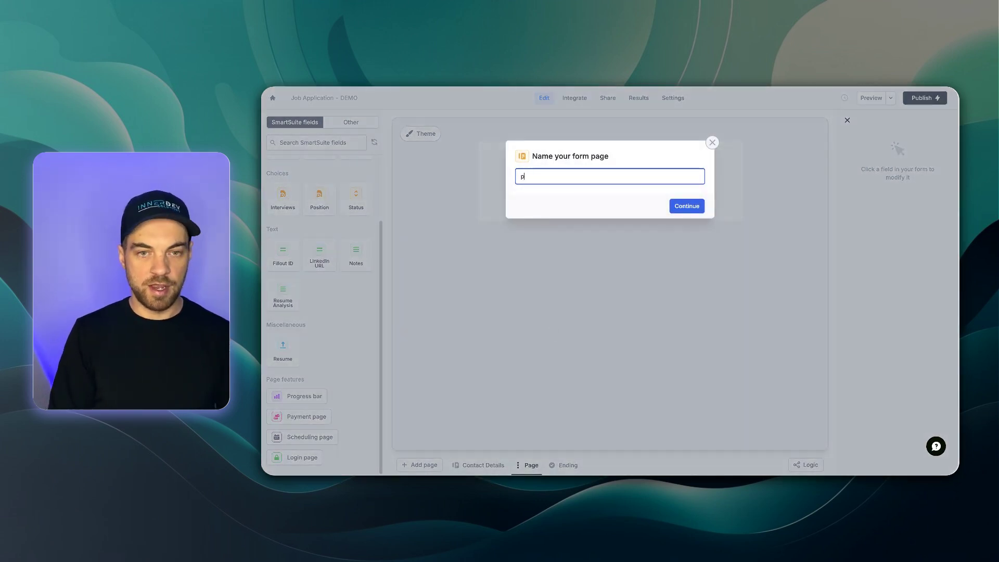
pyautogui.write('plication')
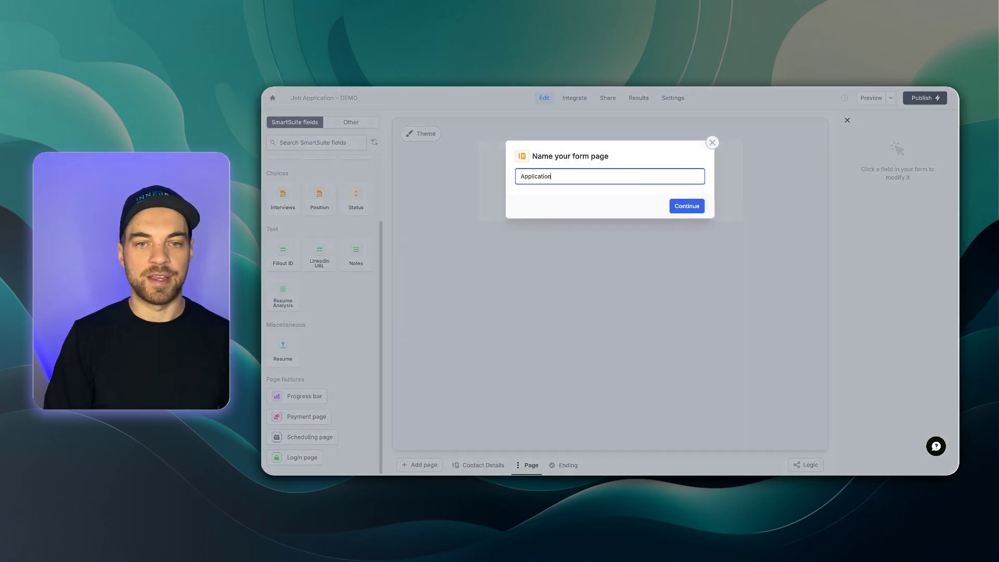
pyautogui.write(' Details')
pyautogui.press('Return')
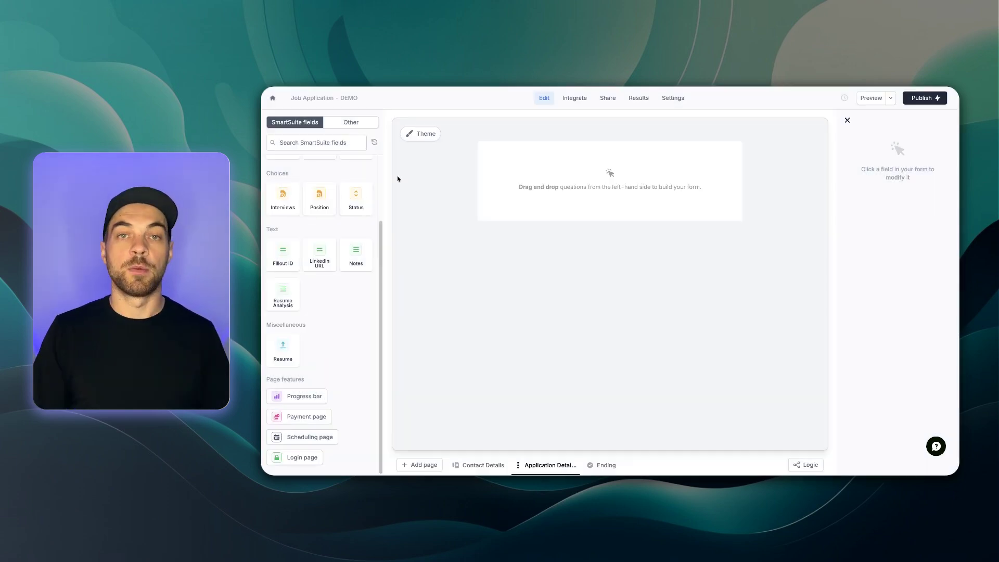
# Add the heading "Application Details" to the new page and align its Submit button to the right.
pyautogui.click(352, 124)
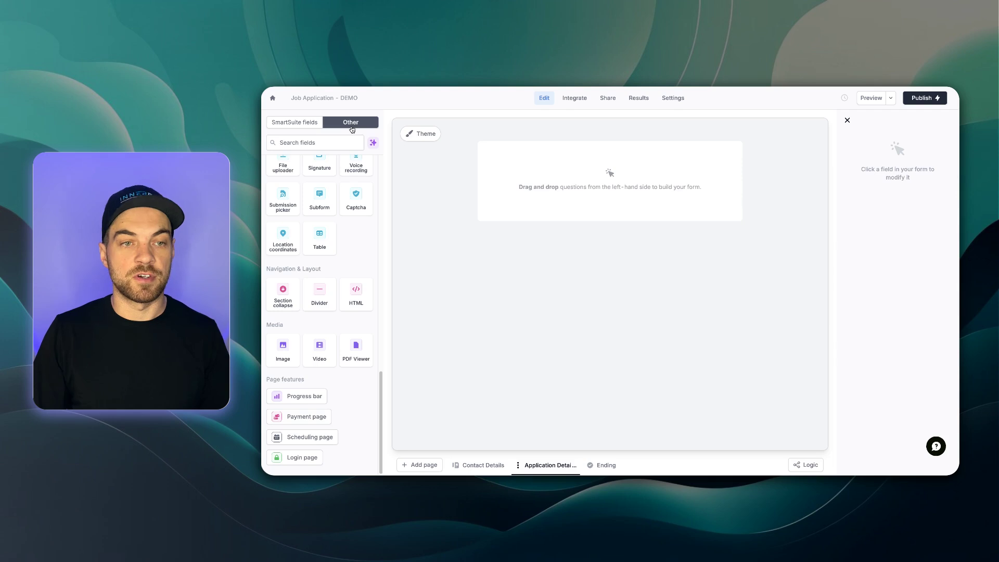
pyautogui.scroll(13, 318, 211)
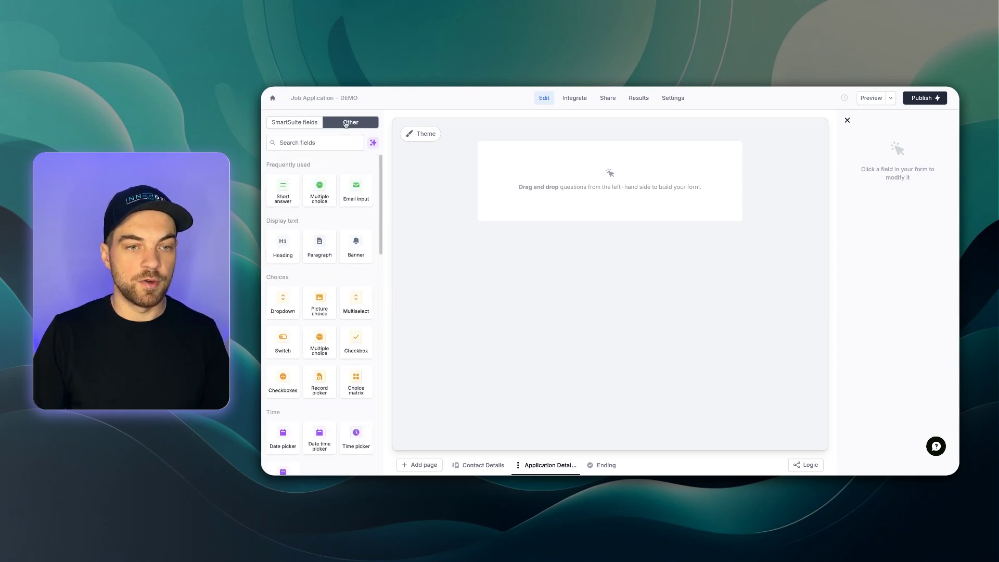
pyautogui.click(282, 254)
pyautogui.write('A')
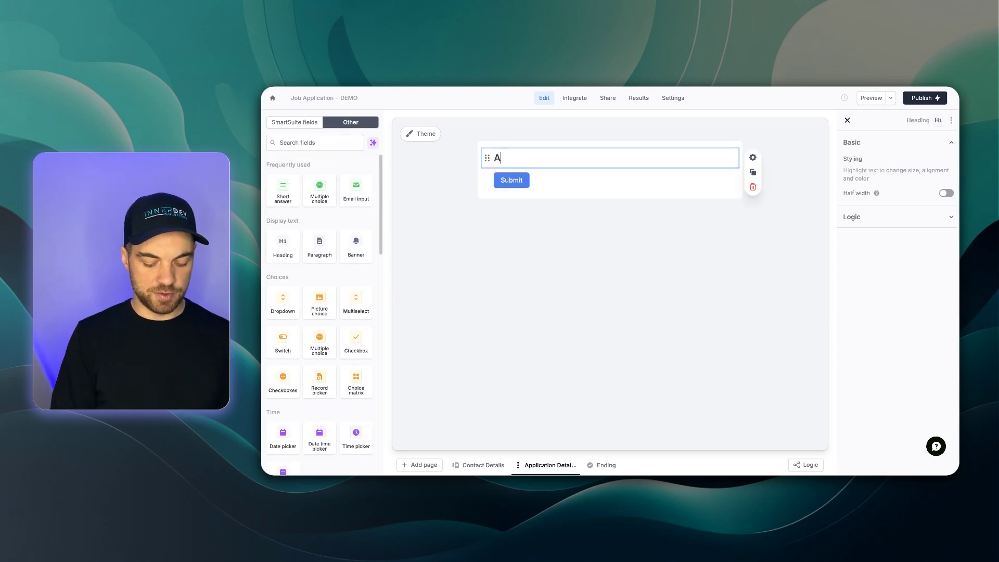
pyautogui.write('pplication Details')
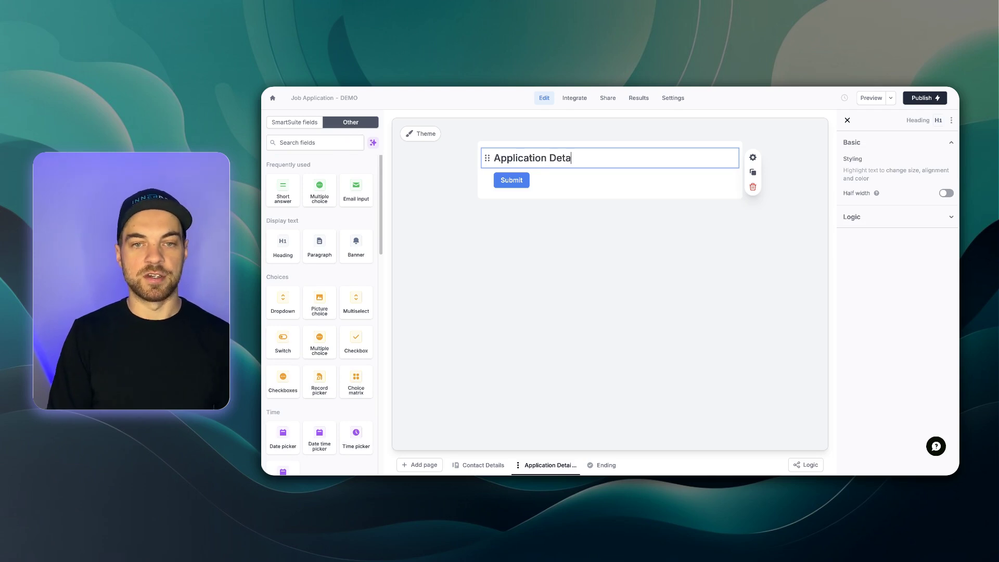
pyautogui.click(511, 180)
pyautogui.click(921, 207)
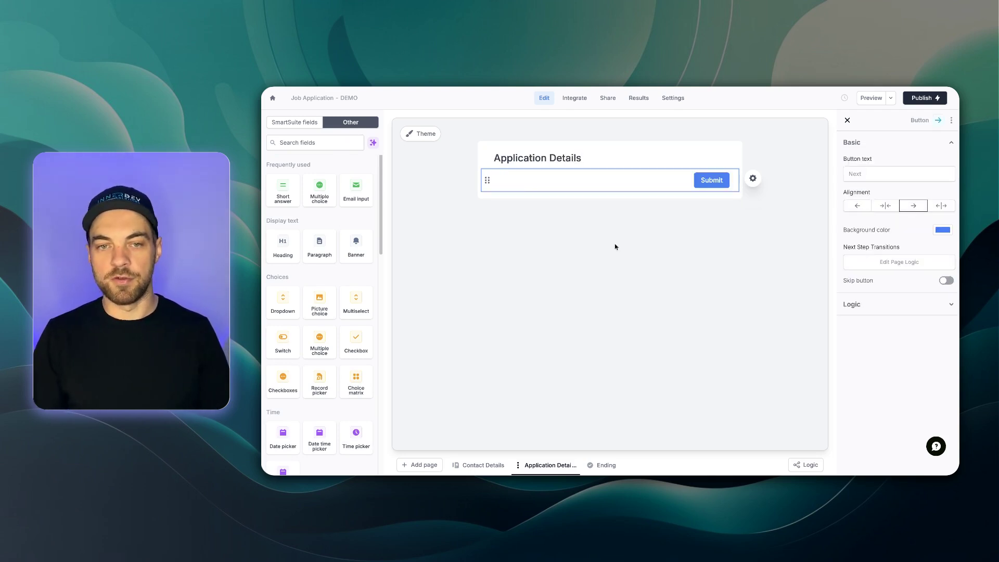
# Add the SmartSuite fields Position and LinkedIn URL to the Application Details page.
pyautogui.click(495, 257)
pyautogui.click(295, 122)
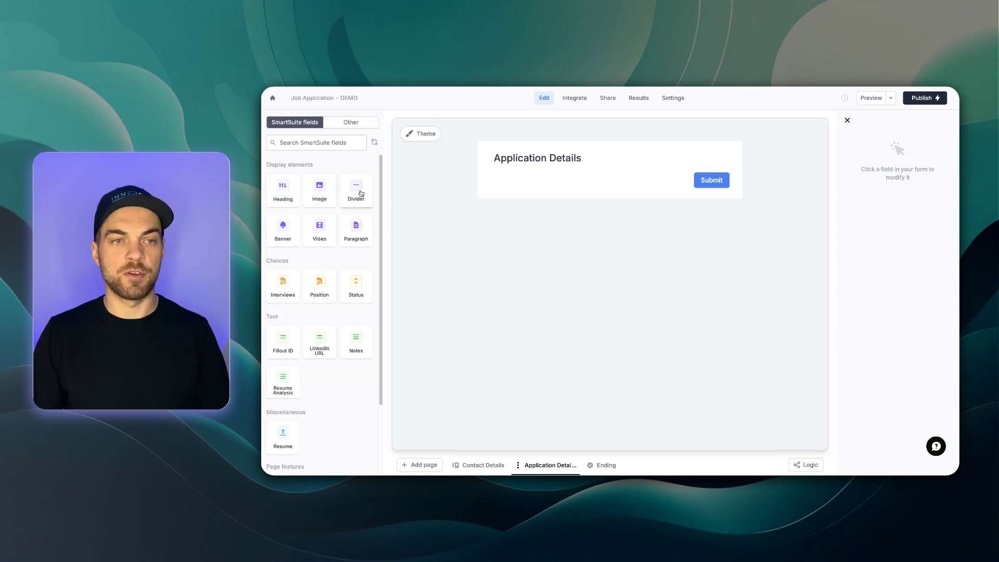
pyautogui.scroll(-2, 317, 259)
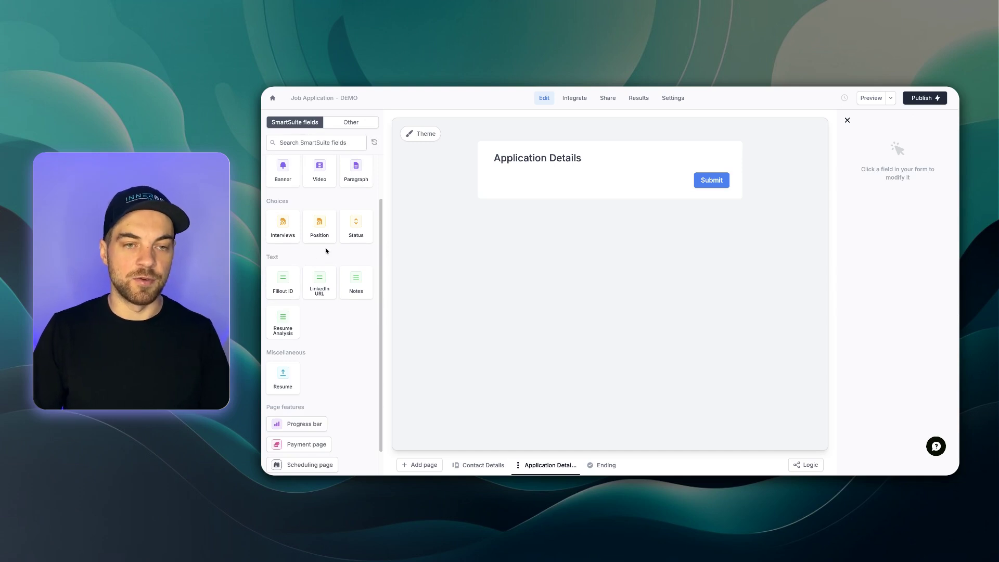
pyautogui.click(324, 242)
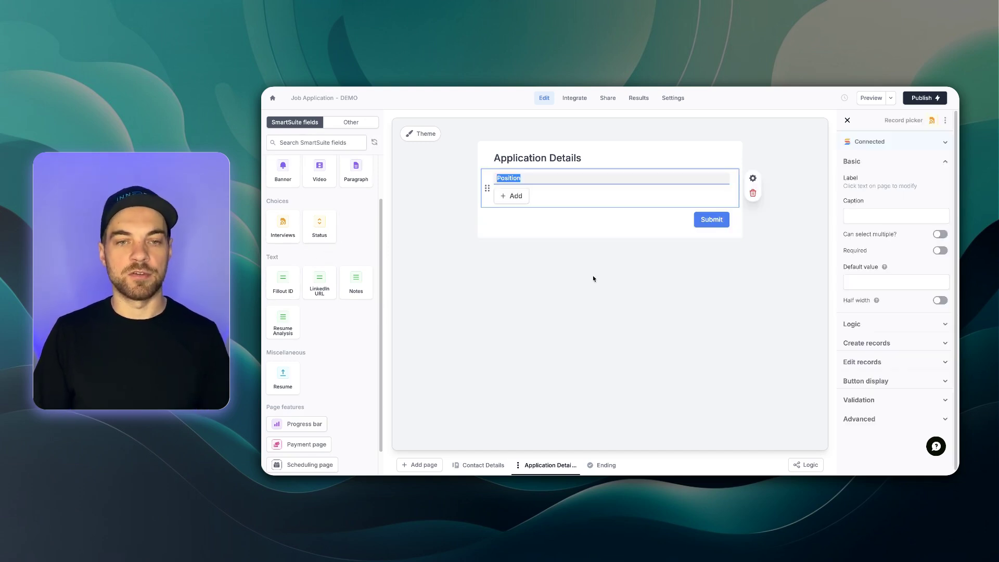
pyautogui.scroll(-1, 358, 294)
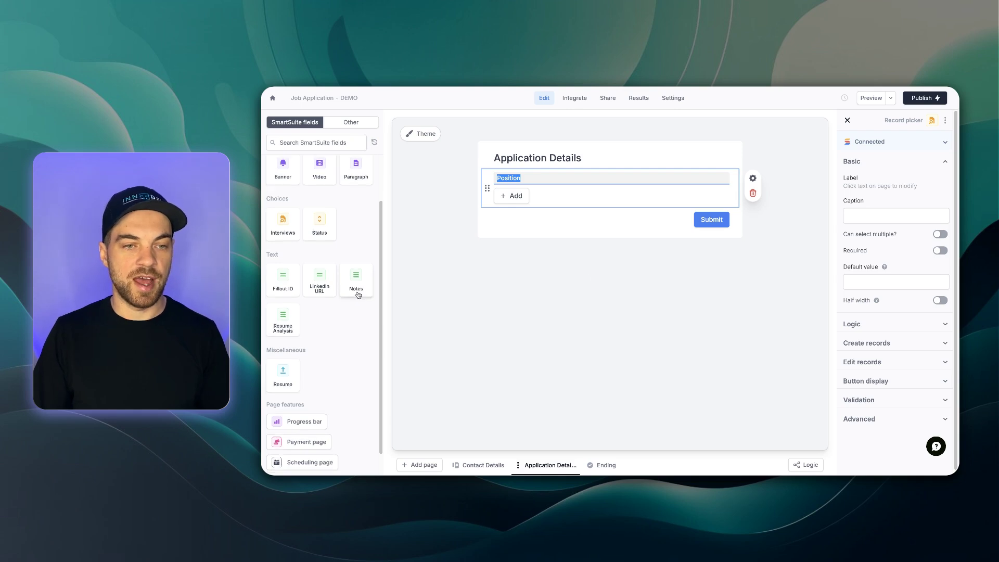
pyautogui.click(322, 260)
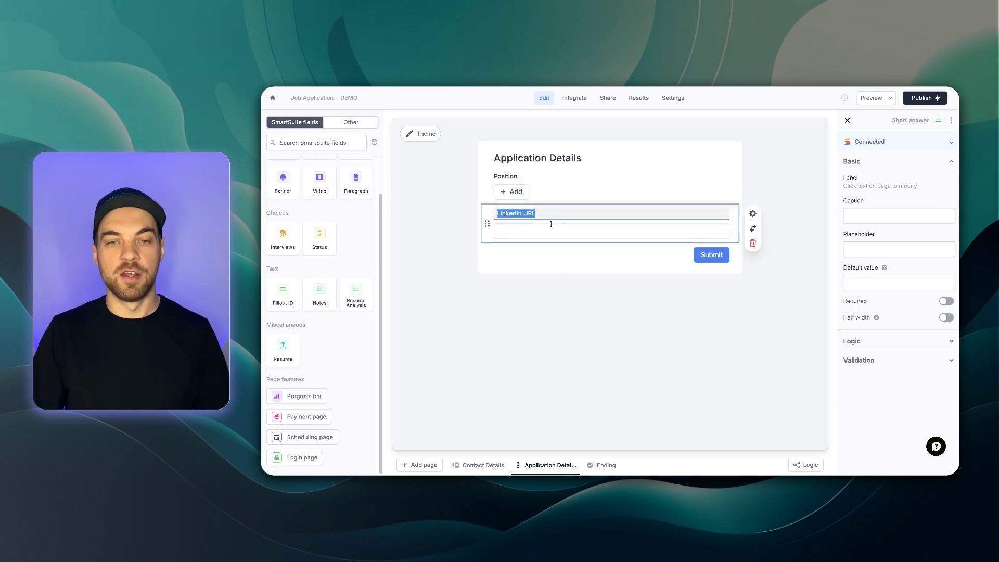
# Make the Position field required and add a required Resume upload field between Position and LinkedIn URL.
pyautogui.click(549, 192)
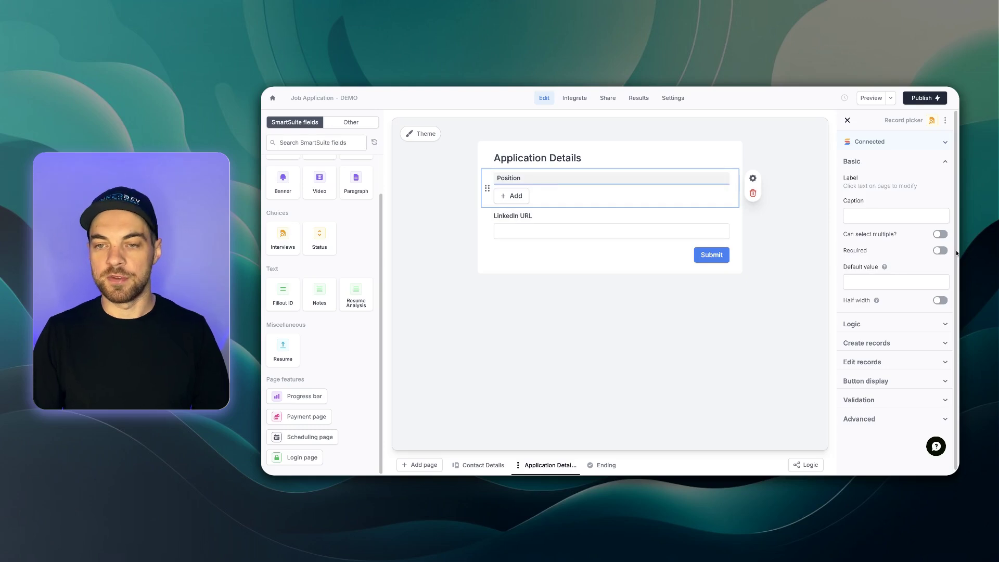
pyautogui.click(937, 251)
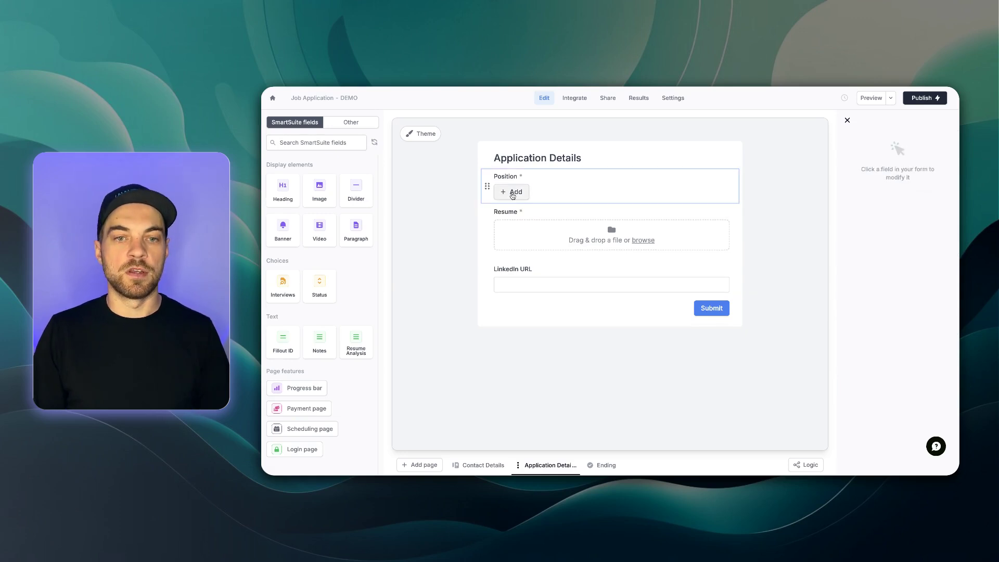
# Check the Position field's record picker and set its advanced sort field to Job Title.
pyautogui.click(512, 192)
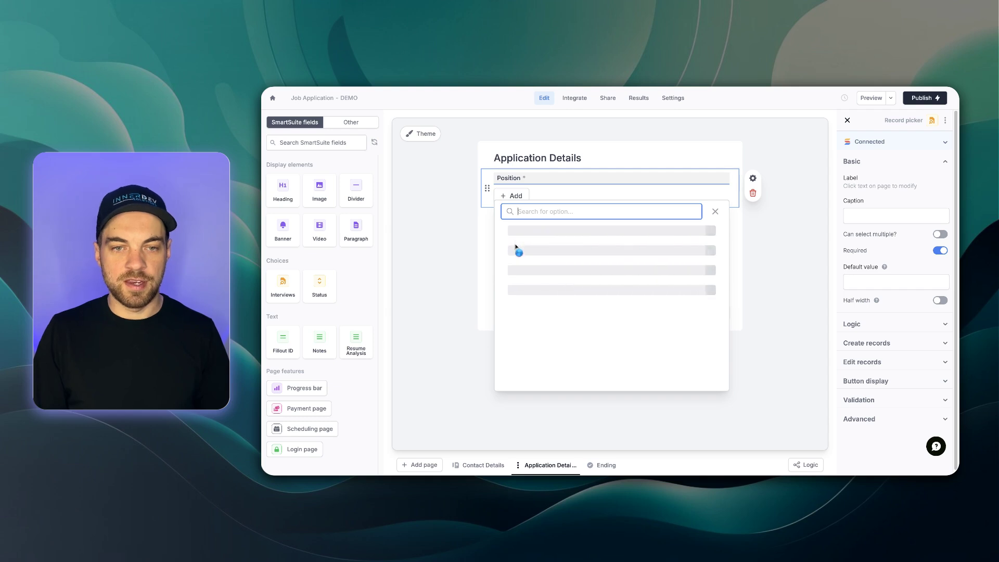
pyautogui.click(865, 420)
pyautogui.scroll(-1, 893, 359)
pyautogui.scroll(-3, 893, 359)
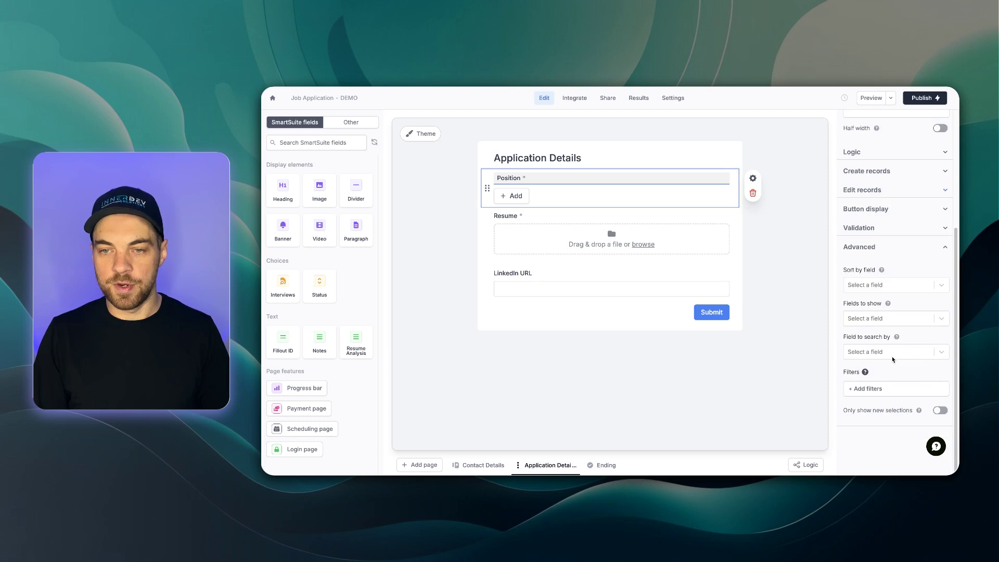
pyautogui.click(883, 285)
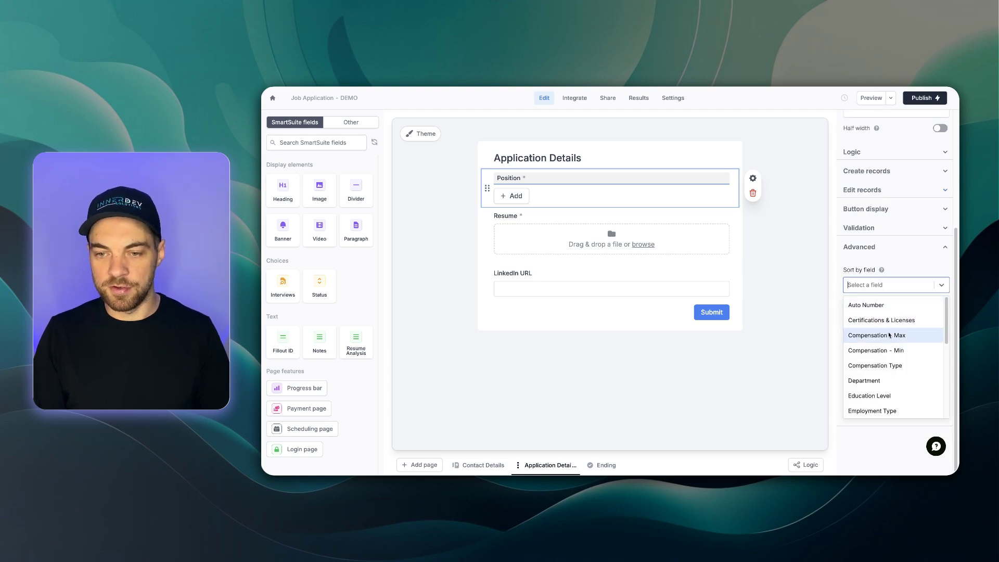
pyautogui.write('j')
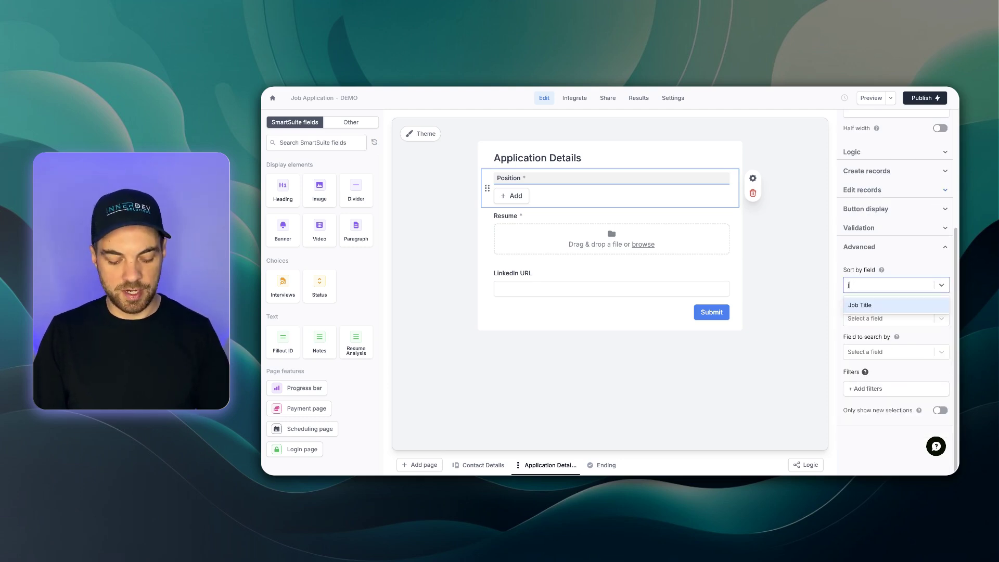
pyautogui.click(883, 307)
# Set both the fields to show and the field to search by for the Position picker to Job Title.
pyautogui.click(871, 356)
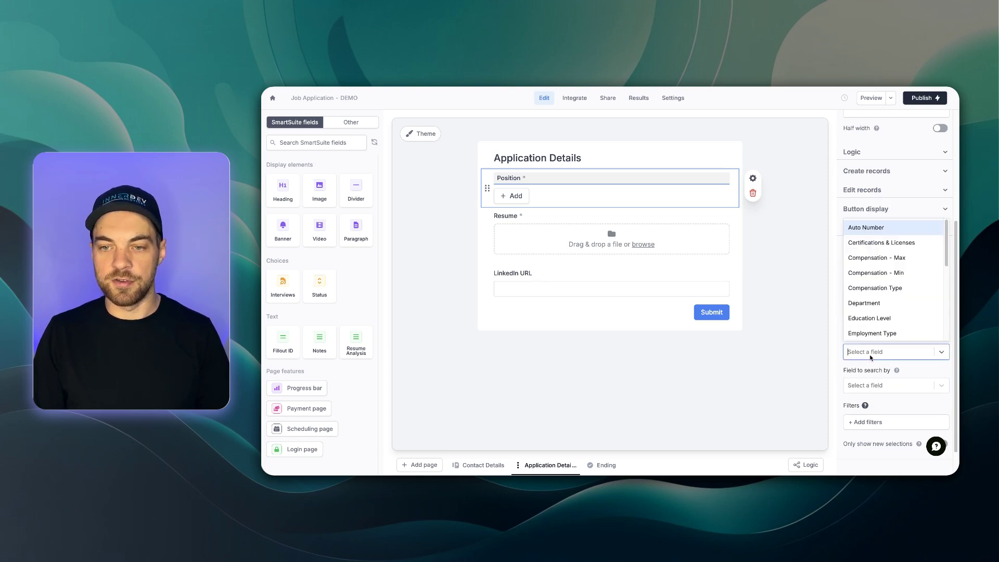
pyautogui.write('job')
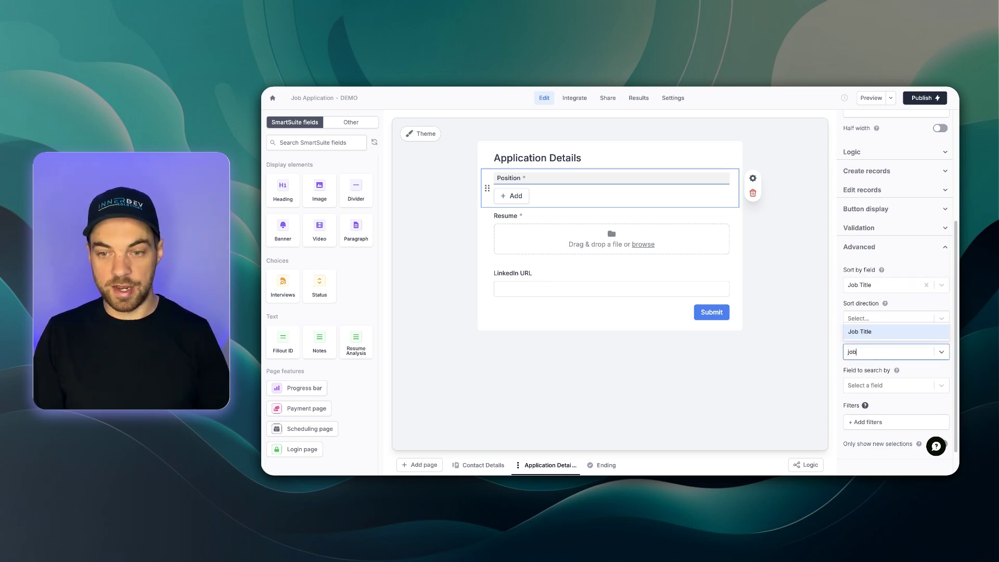
pyautogui.click(874, 332)
pyautogui.scroll(-1, 880, 365)
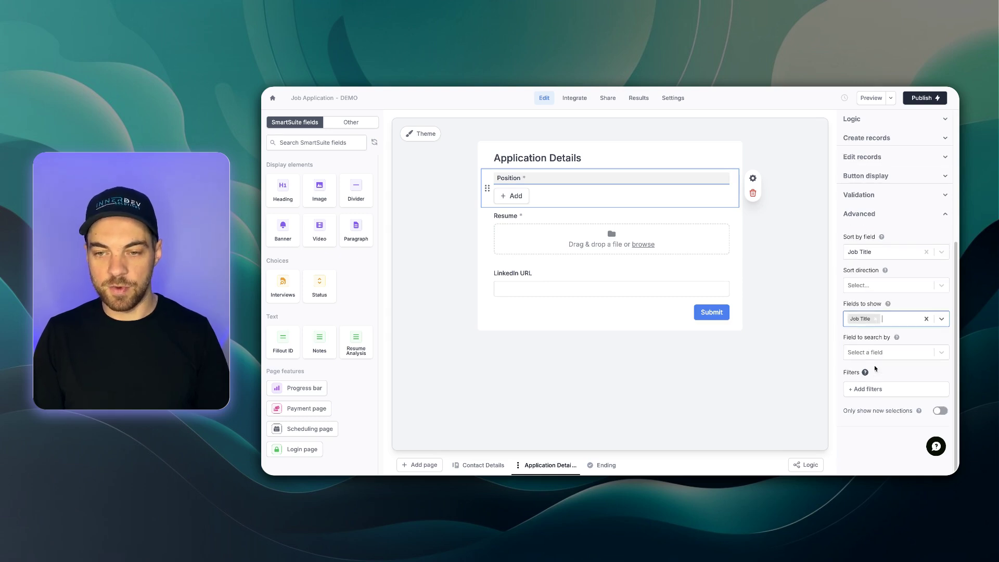
pyautogui.click(873, 353)
pyautogui.write('jo')
pyautogui.click(866, 334)
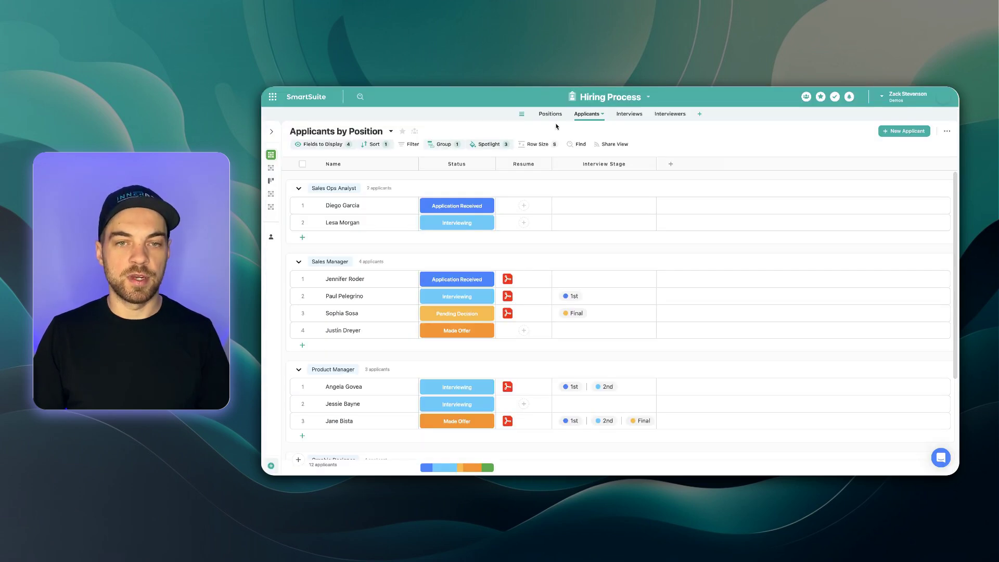
# Copy the status name "Open for Applications" from the Status field of the SmartSuite Positions app, leaving the field settings without saving.
pyautogui.click(550, 114)
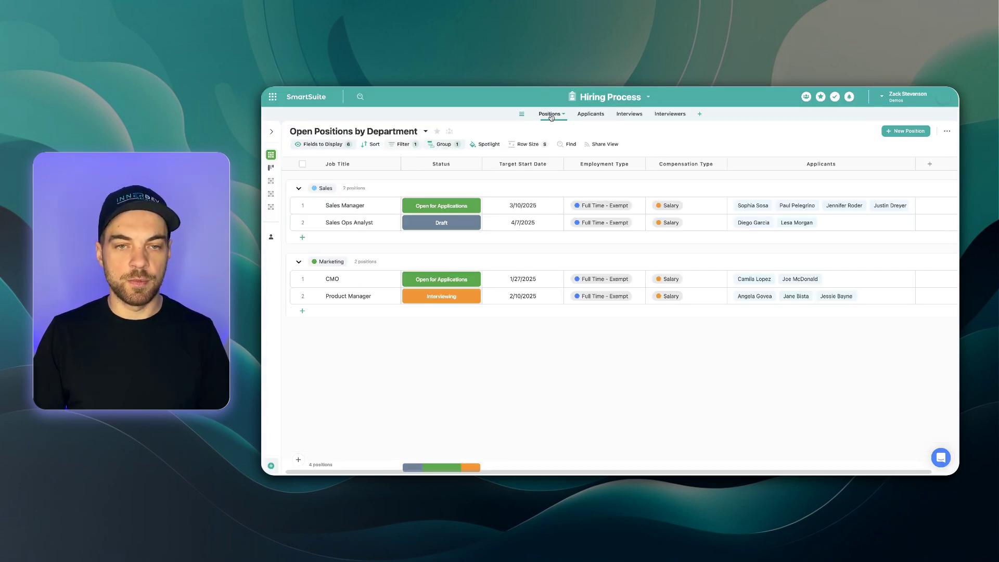
pyautogui.click(442, 164)
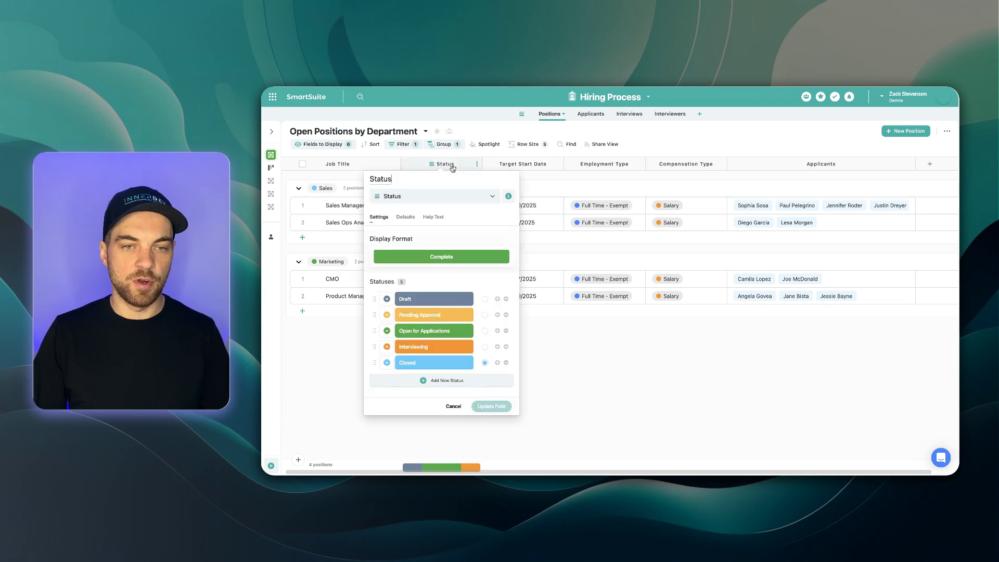
pyautogui.doubleClick(435, 331)
pyautogui.tripleClick(435, 332)
pyautogui.hotkey('ctrl', 'c')
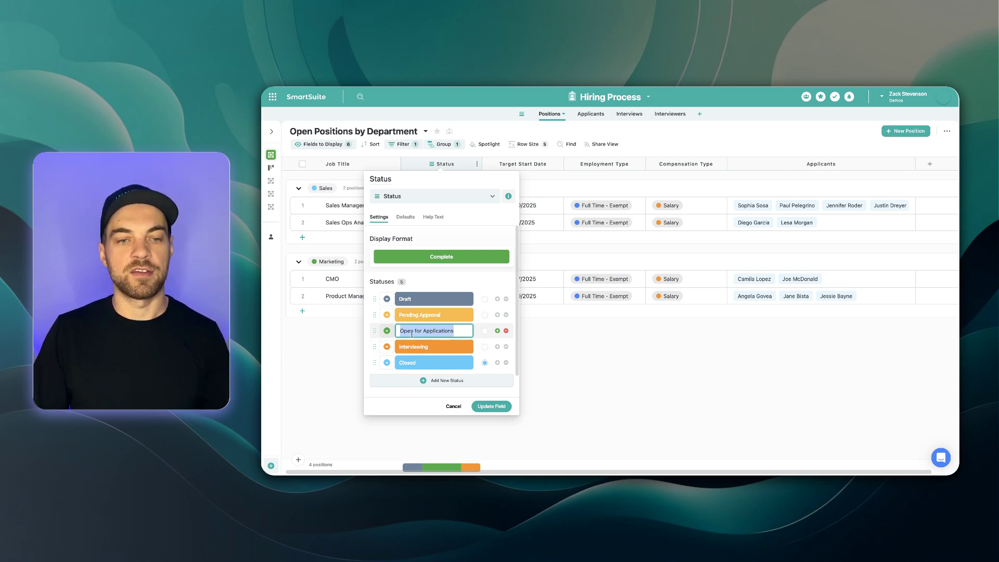
pyautogui.click(455, 408)
pyautogui.click(580, 308)
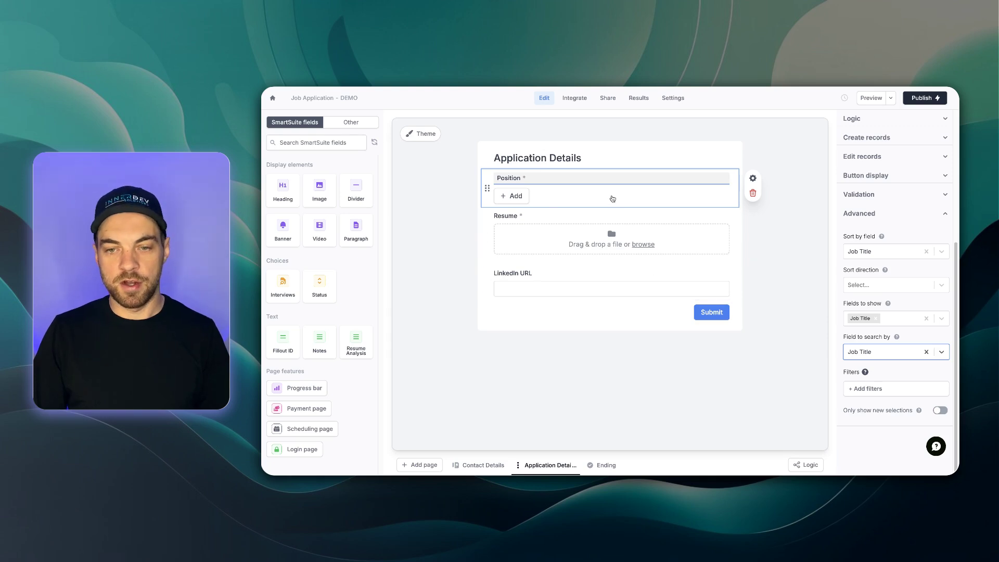
# In Fillout, filter the Position picker to records whose Status equals the static text "Open for Applications" and check the selectable positions.
pyautogui.click(867, 389)
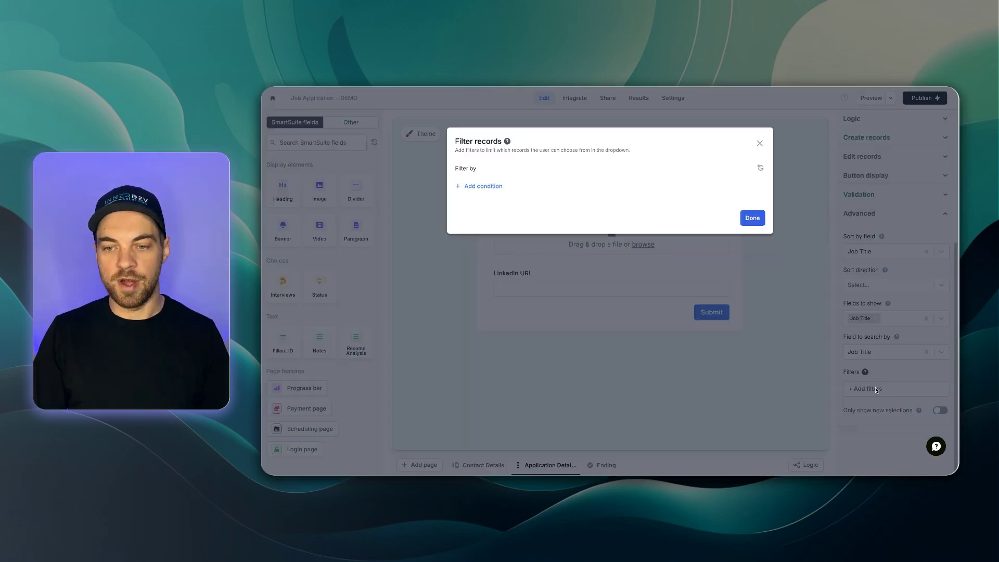
pyautogui.click(481, 187)
pyautogui.click(484, 187)
pyautogui.write('stat')
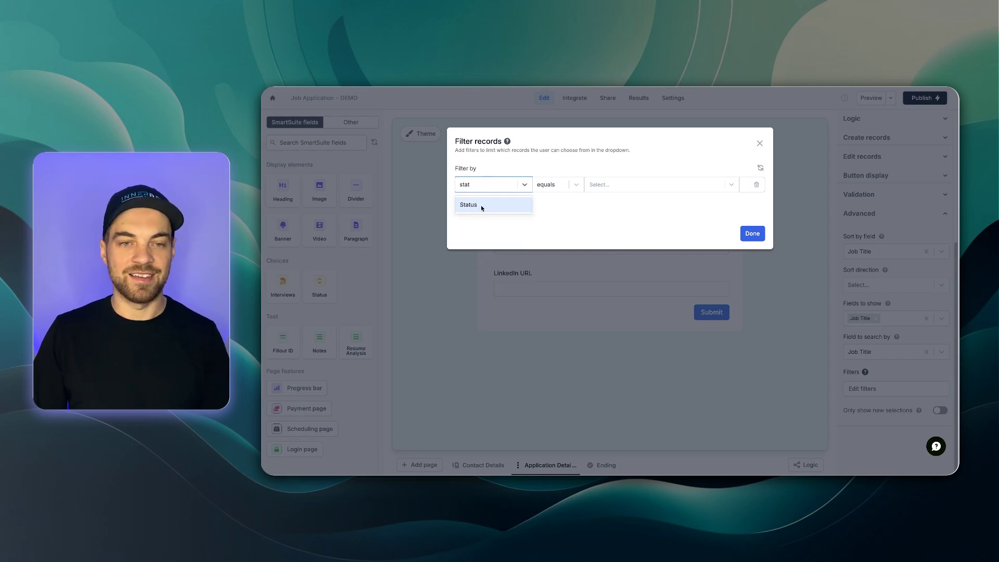
pyautogui.click(481, 206)
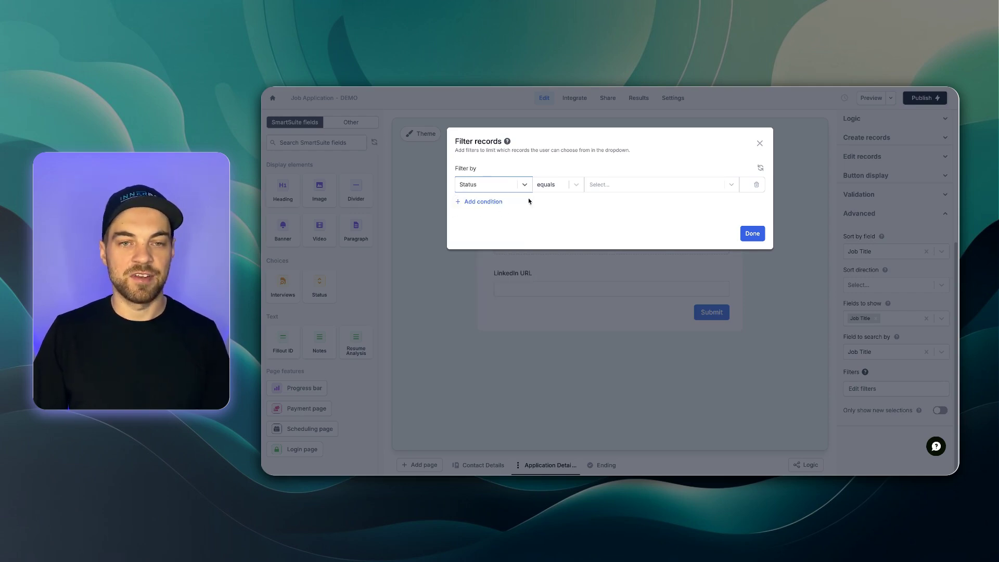
pyautogui.click(593, 189)
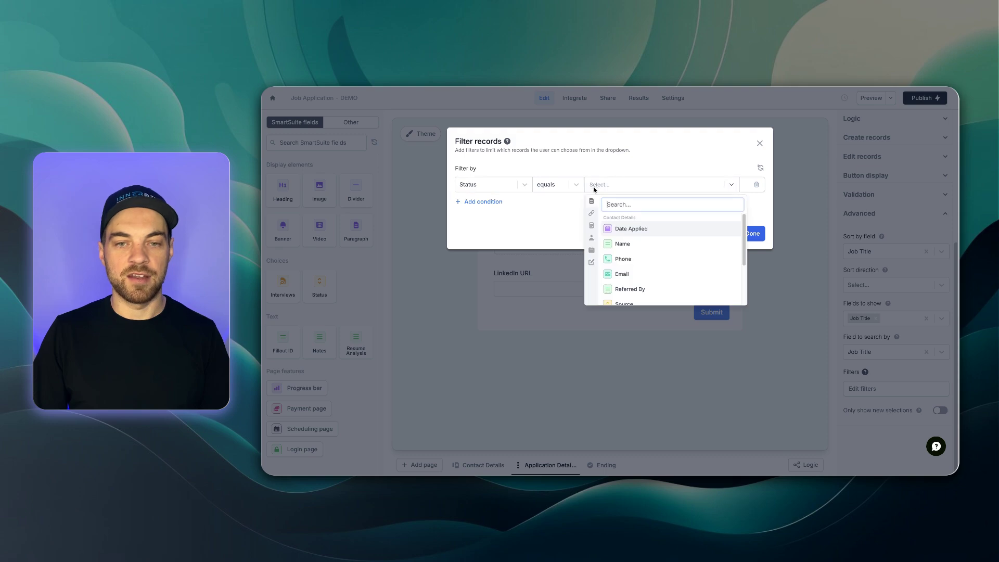
pyautogui.click(592, 263)
pyautogui.hotkey('ctrl', 'v')
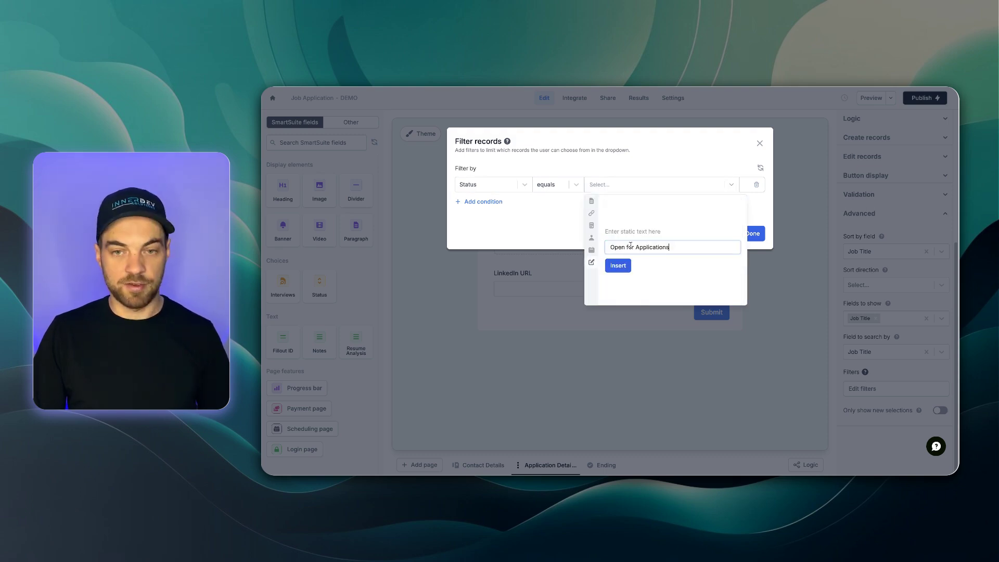
pyautogui.click(618, 265)
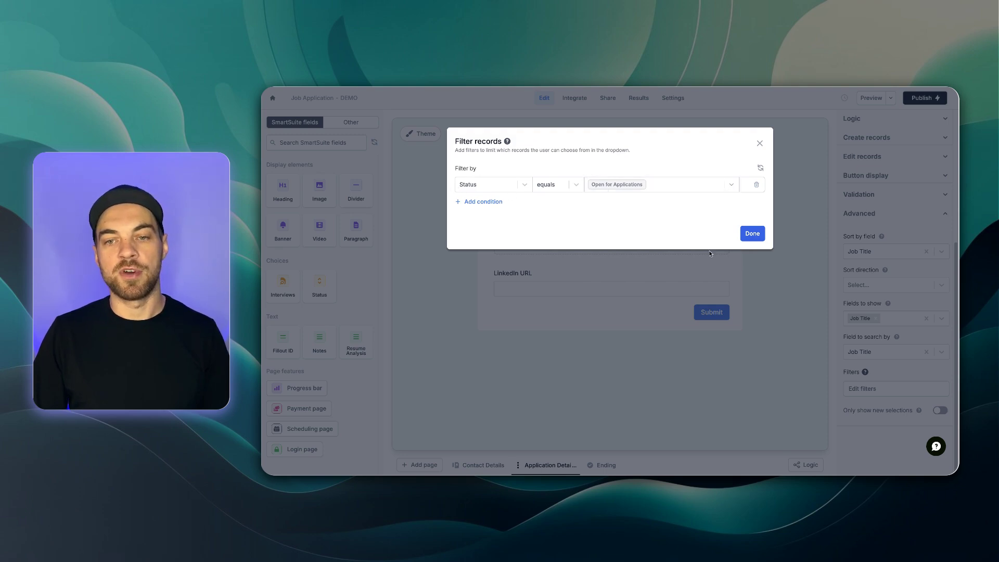
pyautogui.click(754, 236)
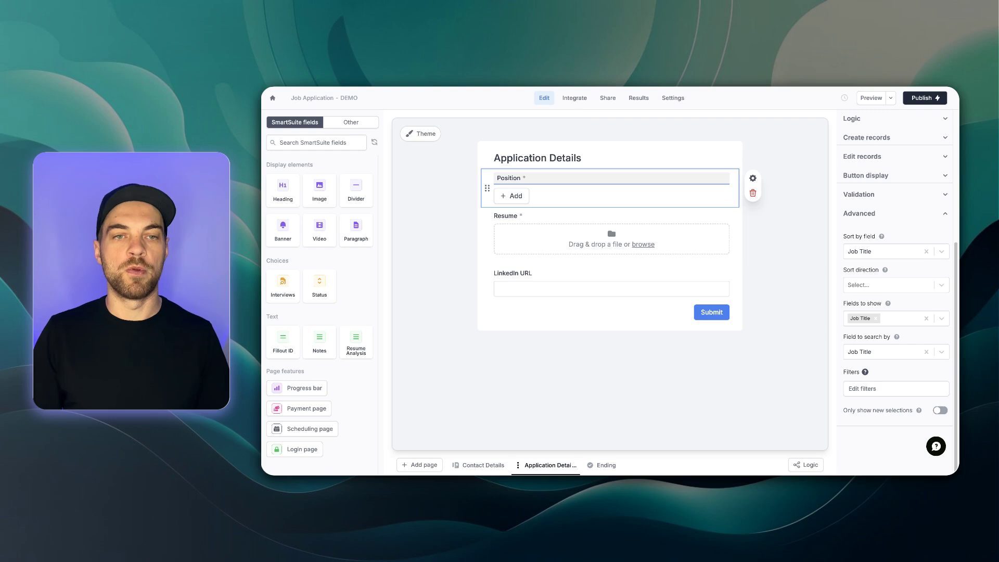
pyautogui.click(522, 202)
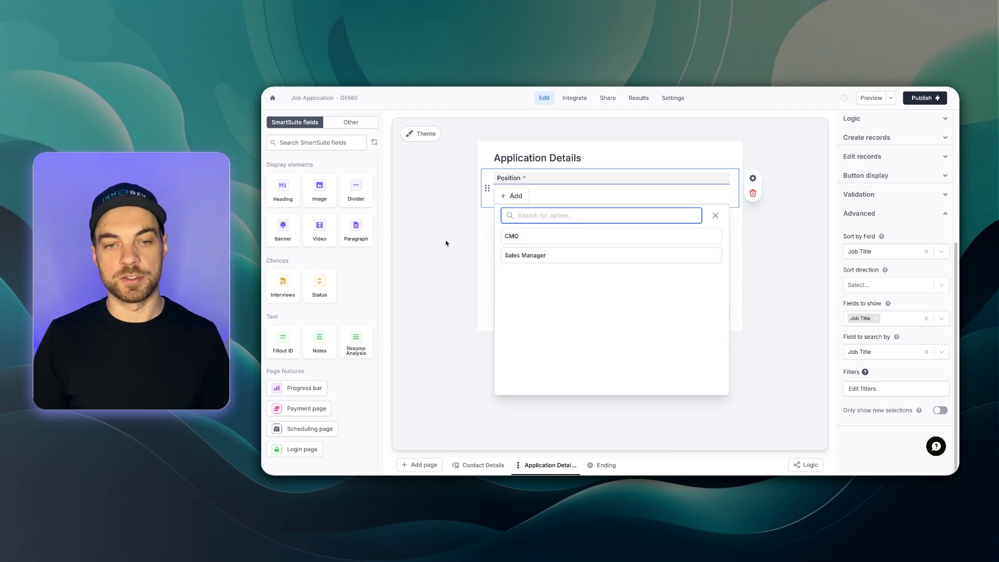
# Replace the subtitle of the Thank you message on the Ending page with "We will be in touch".
pyautogui.click(601, 465)
pyautogui.click(372, 172)
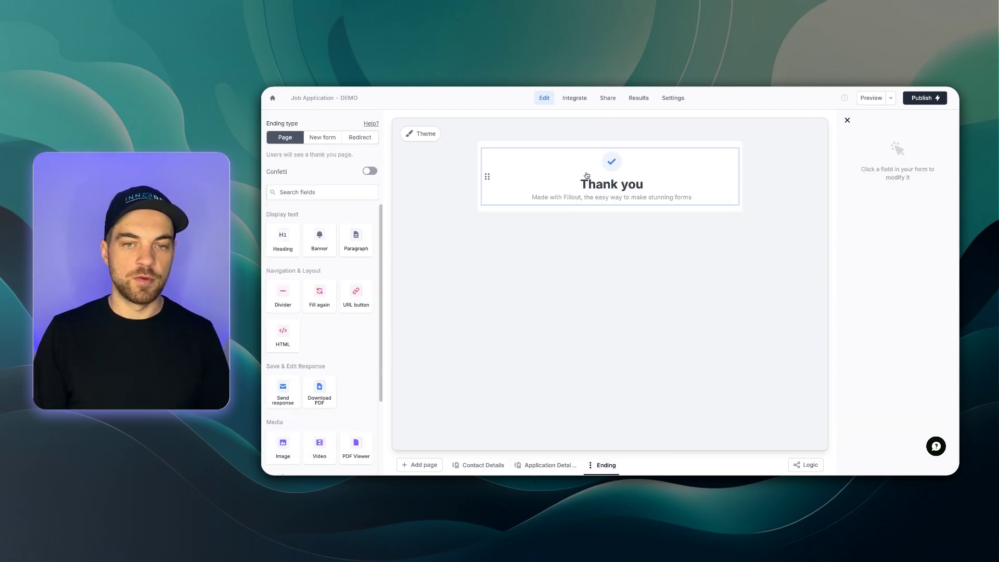
pyautogui.click(545, 168)
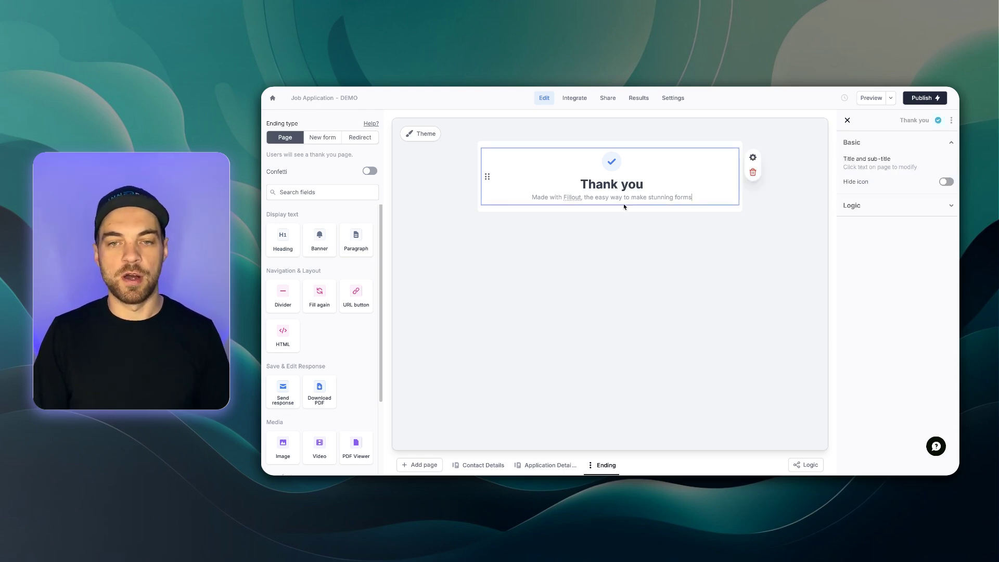
pyautogui.hotkey('ctrl', 'a')
pyautogui.write('We will be in touch')
pyautogui.click(487, 267)
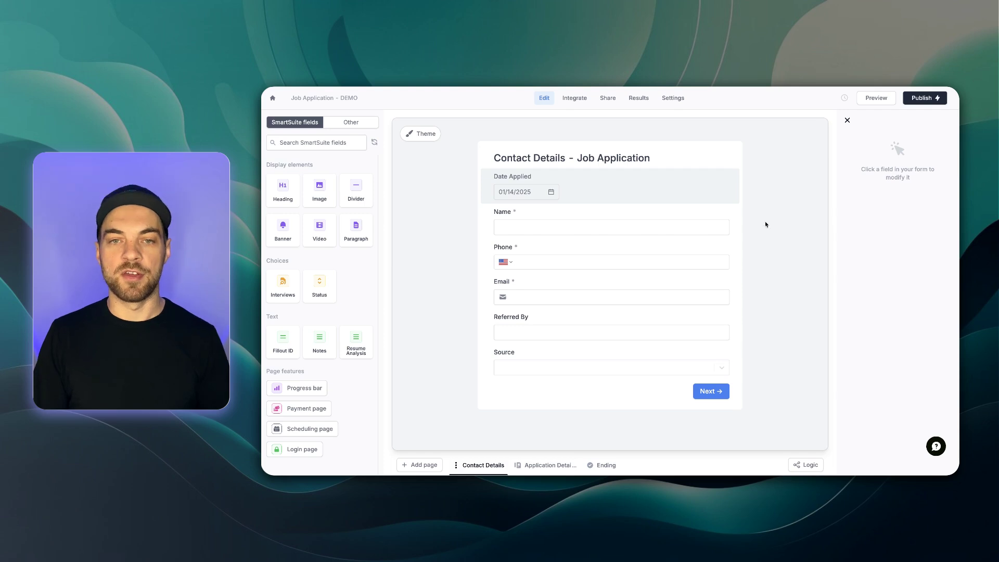
# Publish the job application form and dismiss the sharing options.
pyautogui.click(919, 99)
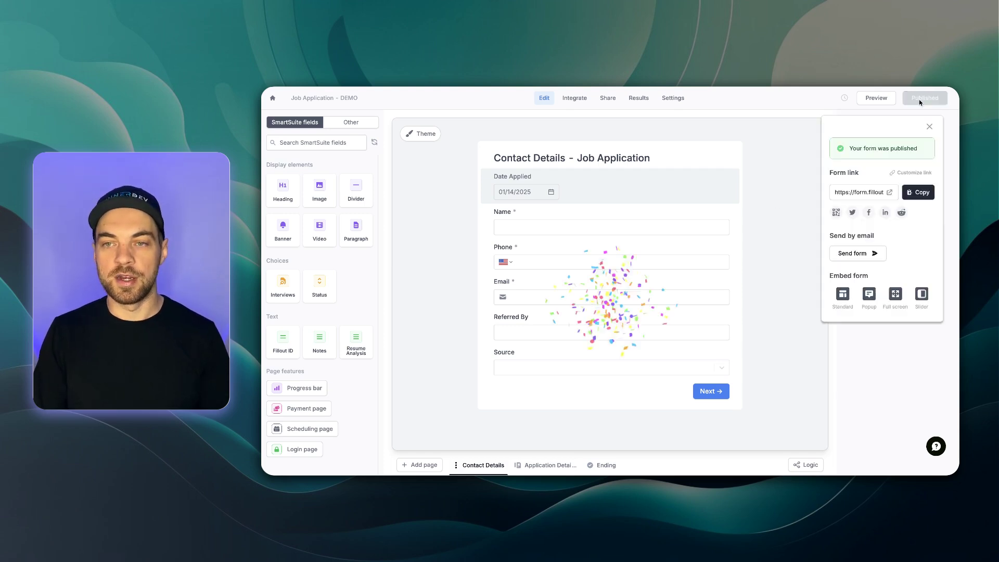
pyautogui.click(929, 126)
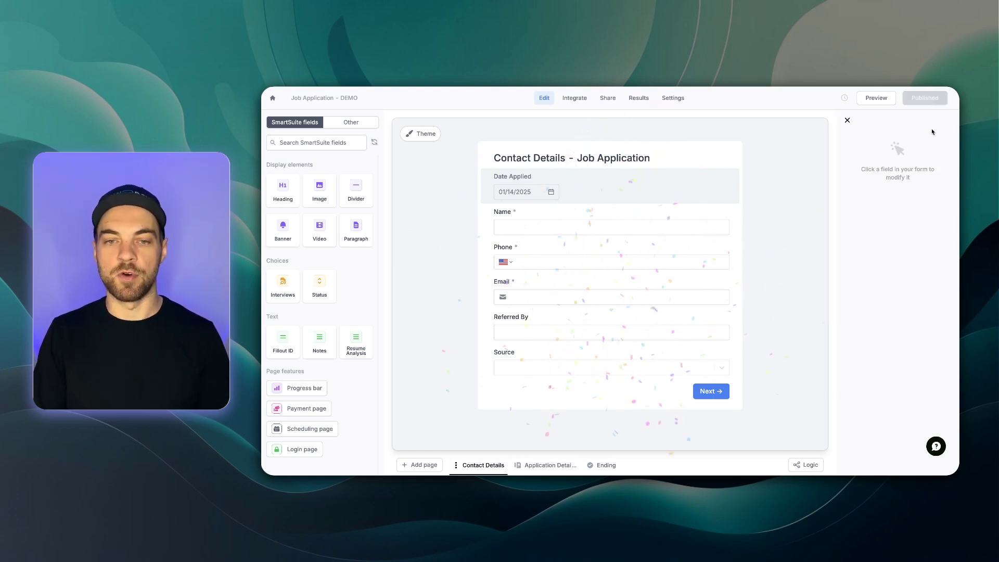
# In the form's SmartSuite integration, map the Fillout ID field to the Submission ID and save the updated mappings.
pyautogui.click(574, 98)
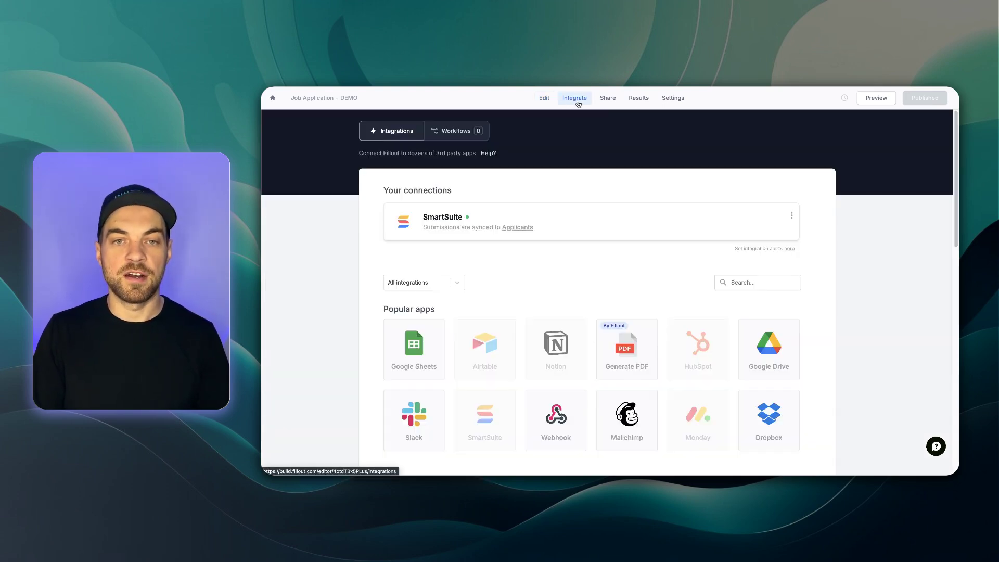
pyautogui.click(763, 222)
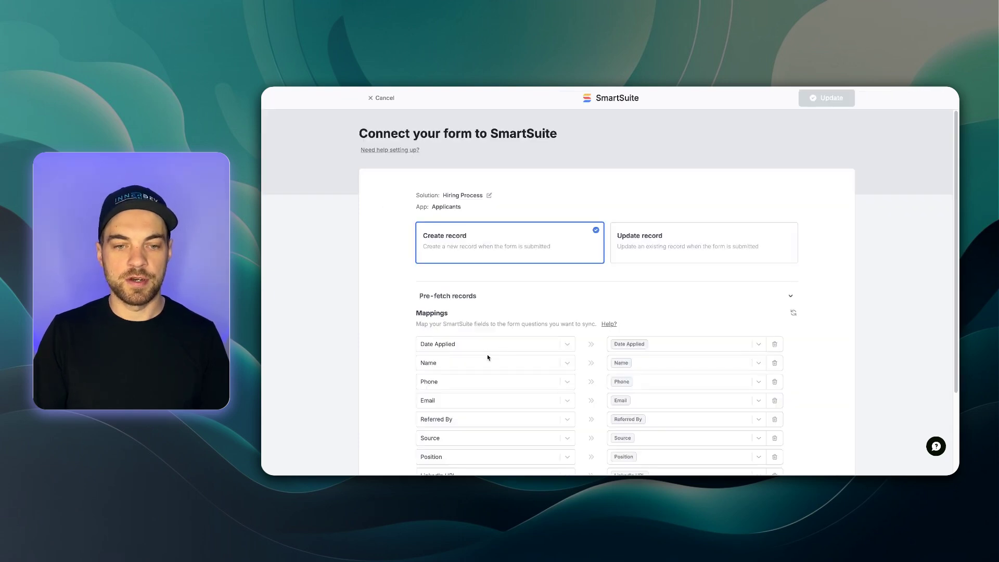
pyautogui.scroll(-3, 489, 354)
pyautogui.click(447, 409)
pyautogui.click(445, 411)
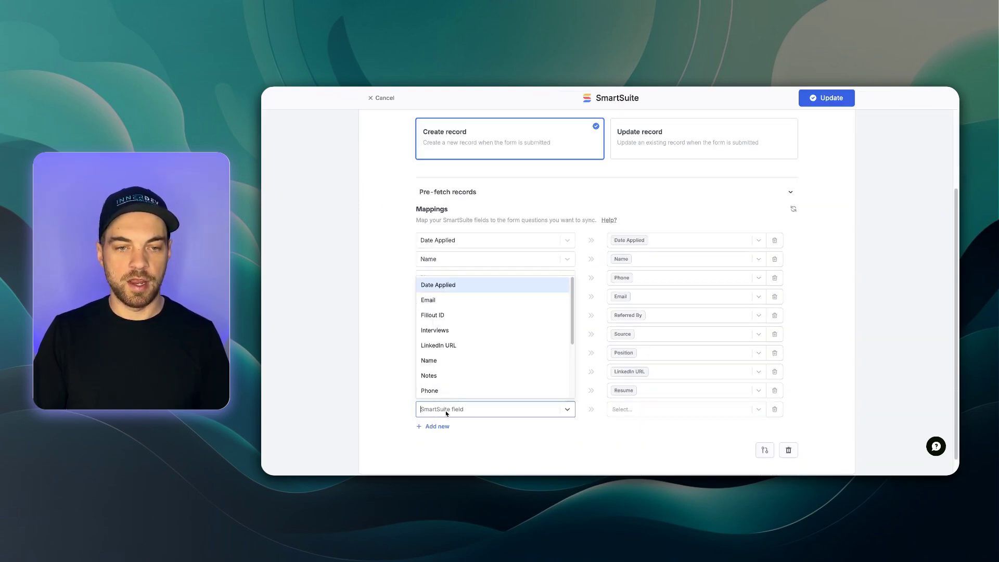
pyautogui.write('fi')
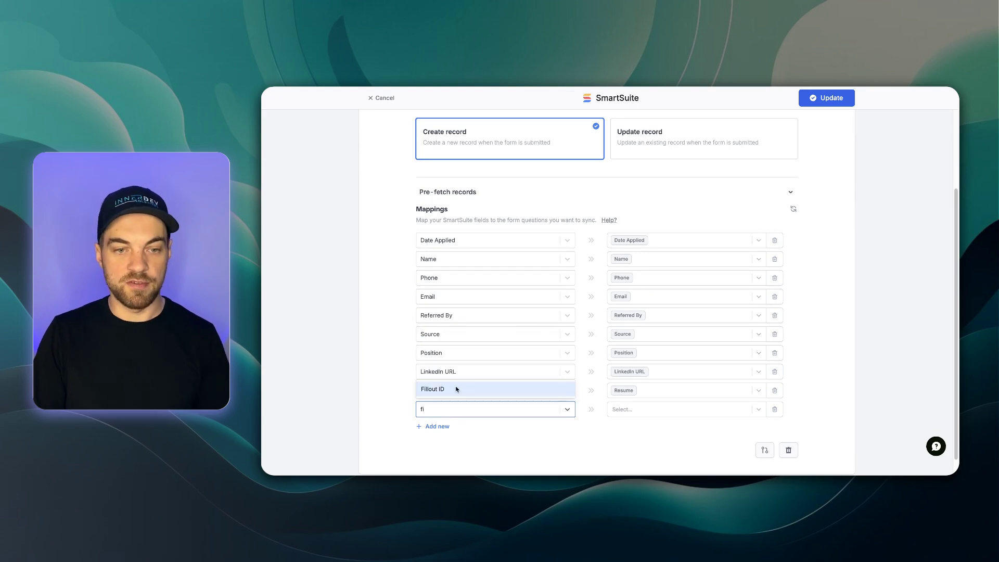
pyautogui.click(456, 389)
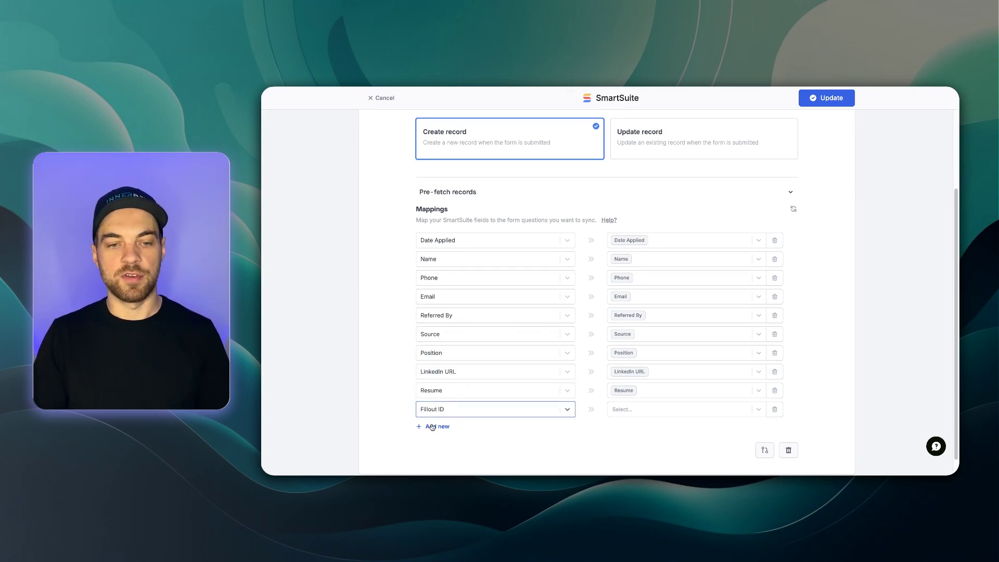
pyautogui.click(644, 410)
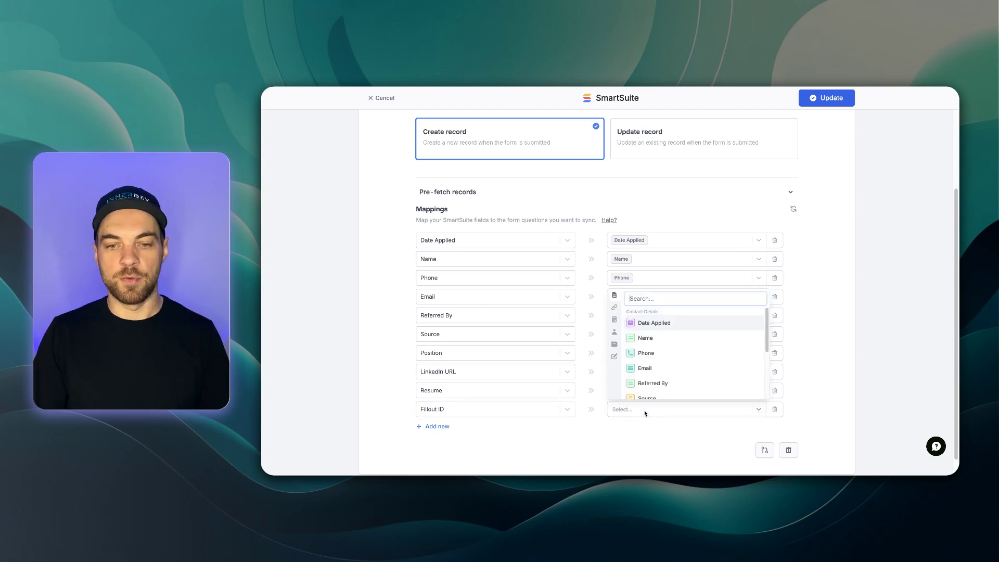
pyautogui.scroll(-5, 668, 370)
pyautogui.click(666, 385)
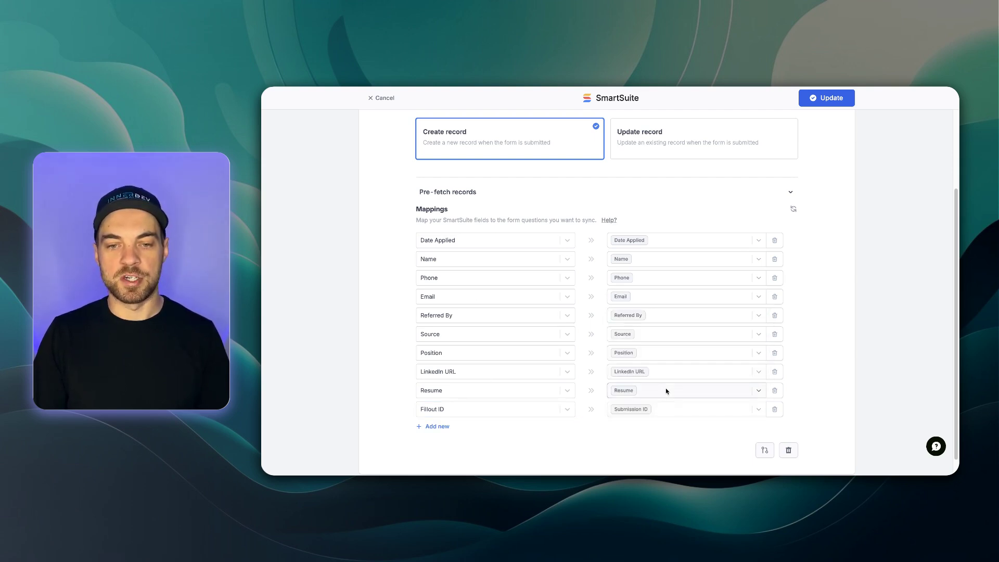
pyautogui.click(829, 99)
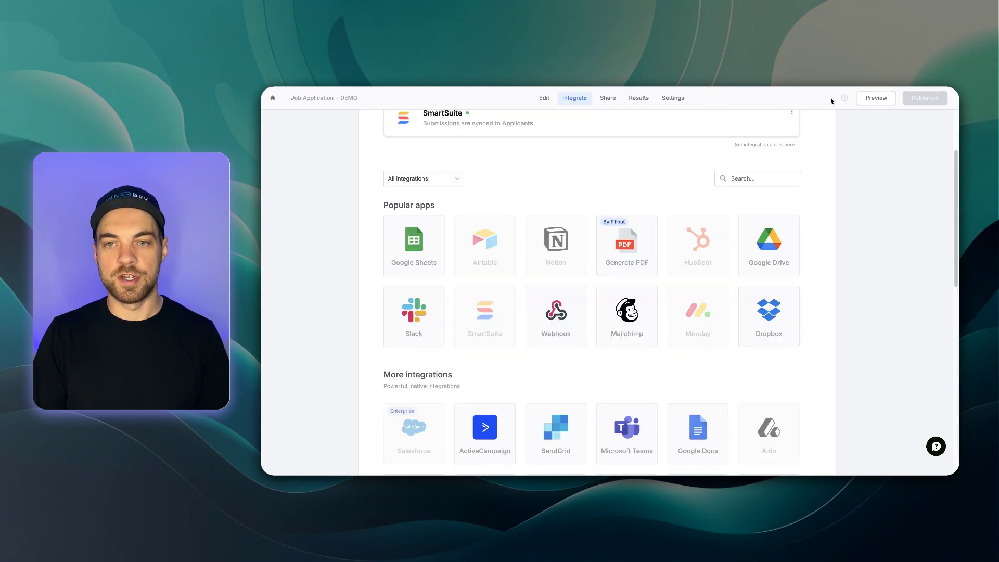
# Return to the form editor, open the live job application and fill in the applicant's name and contact details.
pyautogui.click(544, 98)
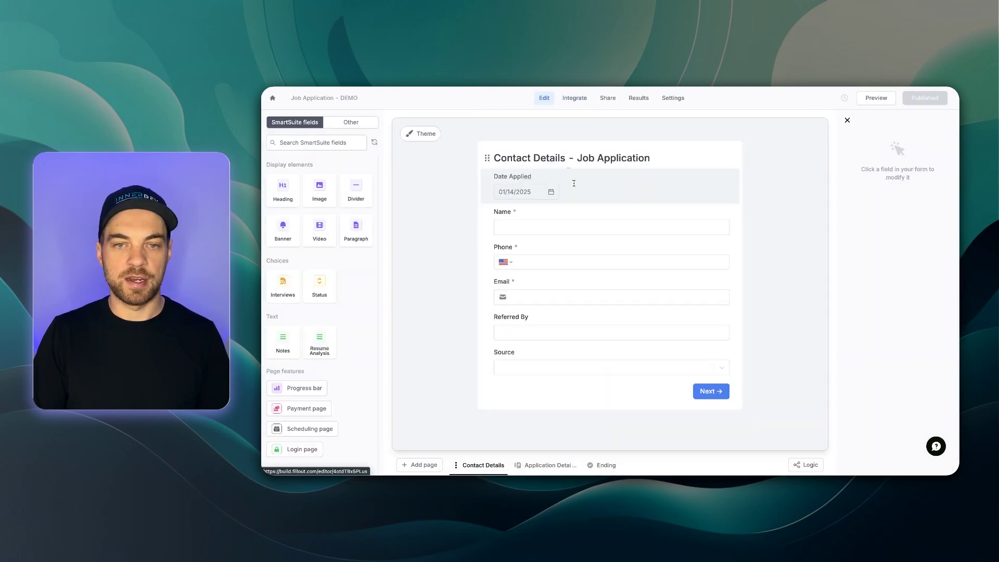
pyautogui.click(648, 212)
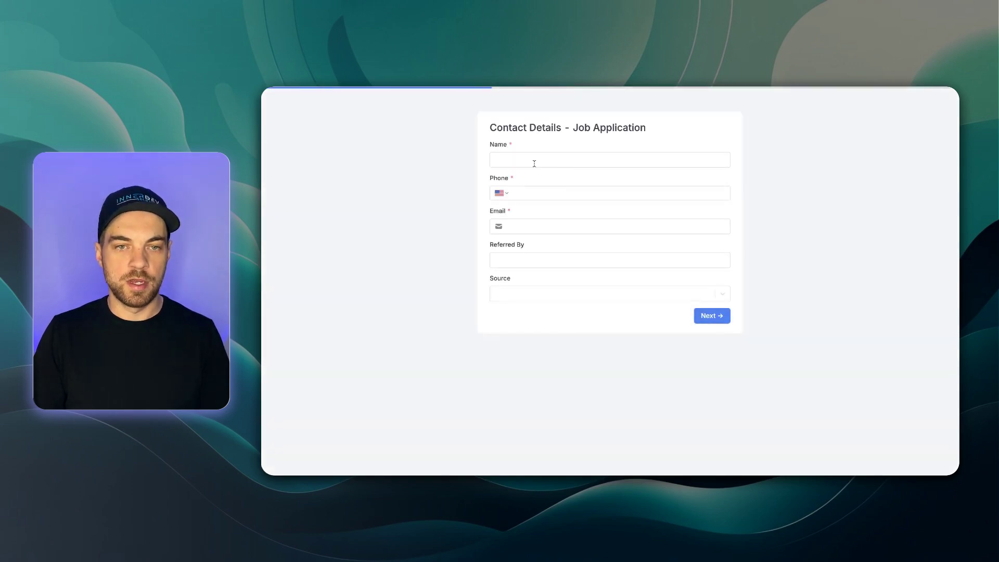
pyautogui.click(534, 163)
pyautogui.write('John Smith')
pyautogui.press('Tab')
pyautogui.press('Tab')
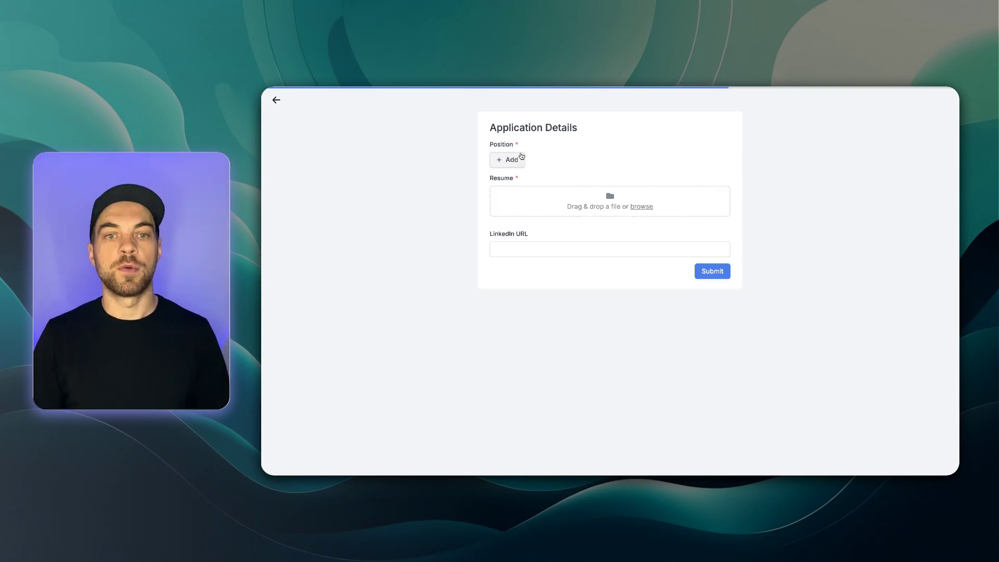
# Complete the Application Details page with the Sales Manager position and sample-resume.pdf, and submit the application.
pyautogui.click(515, 159)
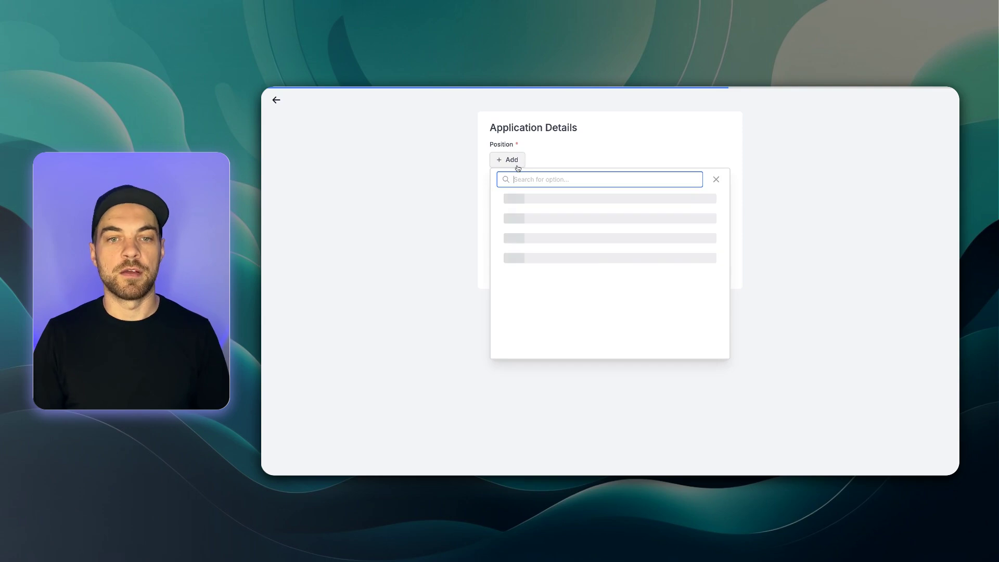
pyautogui.click(530, 221)
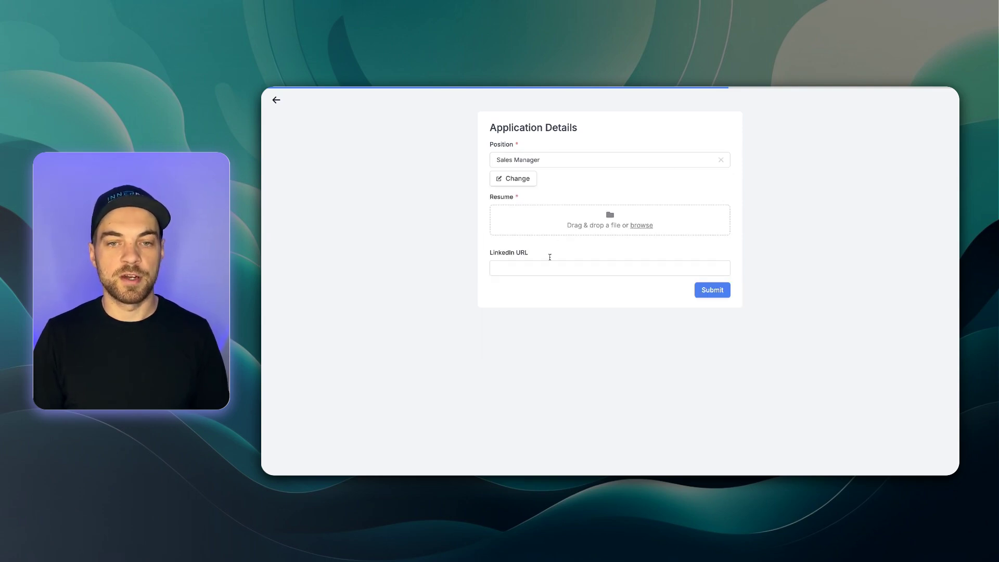
pyautogui.click(539, 268)
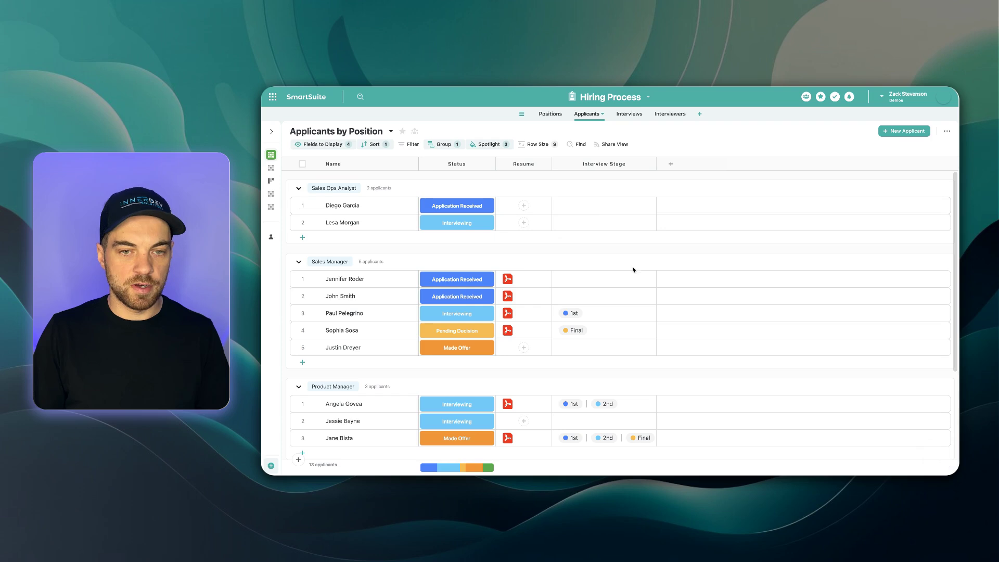
# In the SmartSuite Applicants app, open the newly submitted Sales Manager applicant, review the synced fields and resume, and leave without saving.
pyautogui.click(477, 299)
pyautogui.click(375, 301)
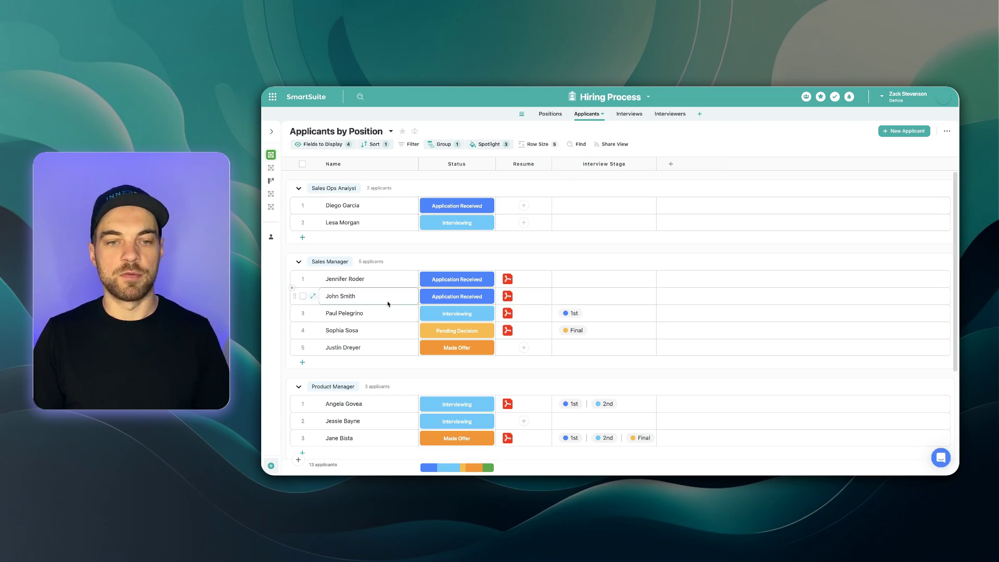
pyautogui.click(313, 296)
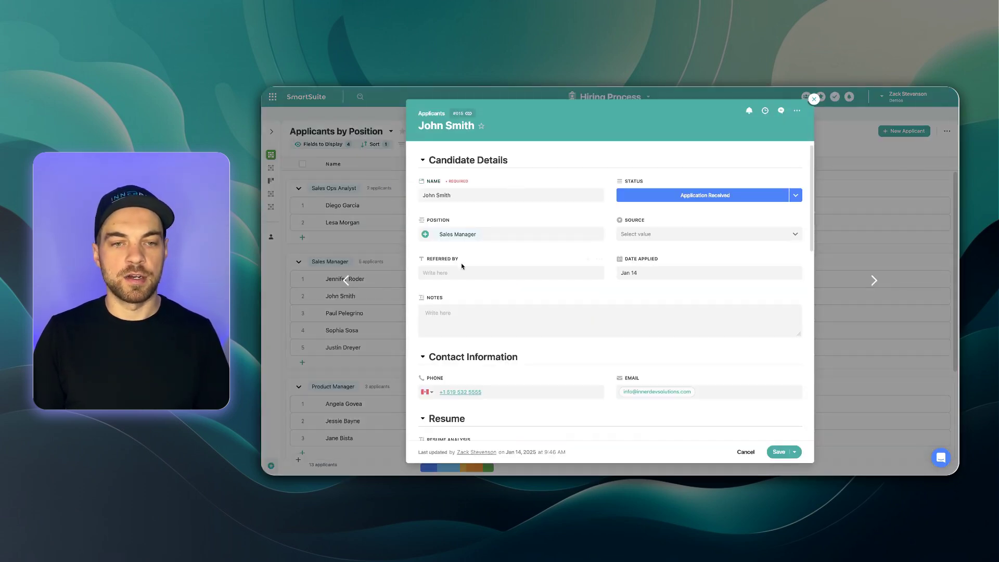
pyautogui.scroll(-5, 623, 279)
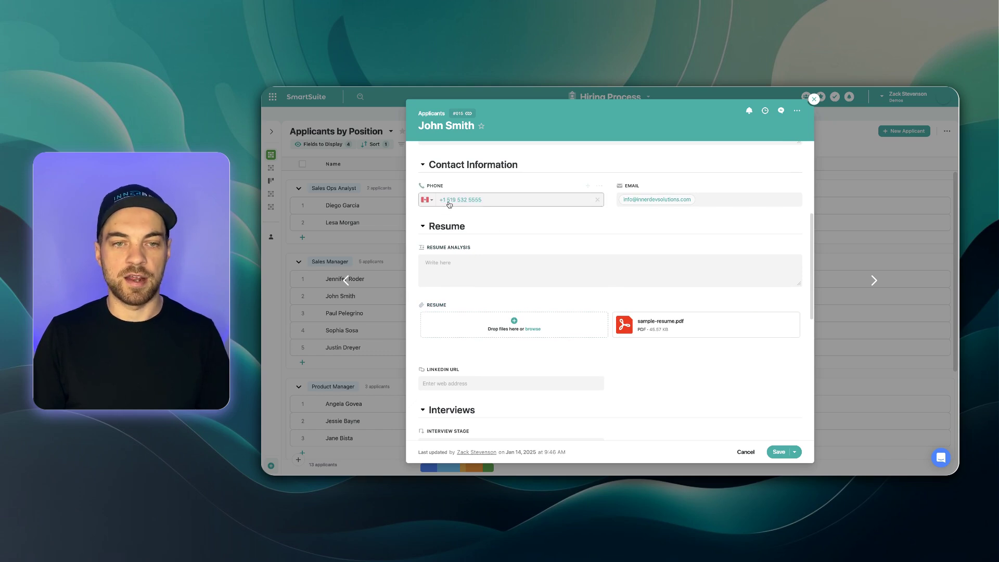
pyautogui.scroll(-2, 662, 228)
pyautogui.scroll(6, 661, 229)
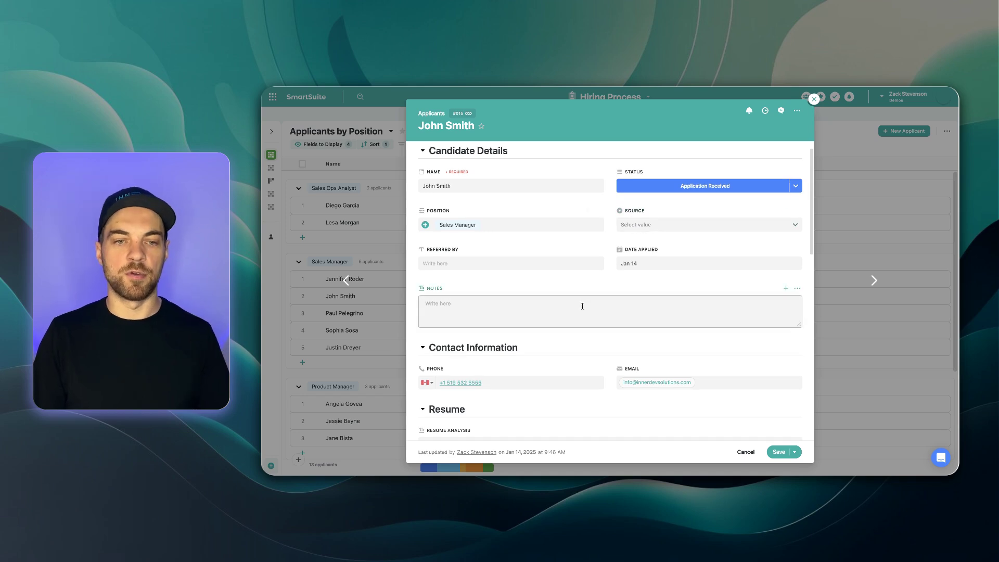
pyautogui.click(745, 452)
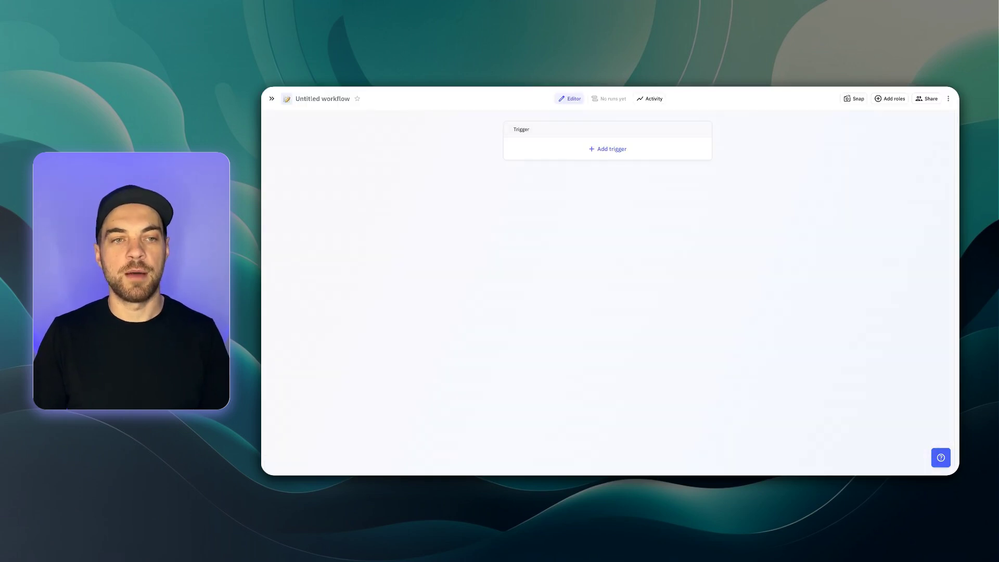
# In Relay.app, name the untitled workflow "Hiring Process - DEMO" and add a Fillout New submission trigger for the Job Application - DEMO form without filters.
pyautogui.click(321, 99)
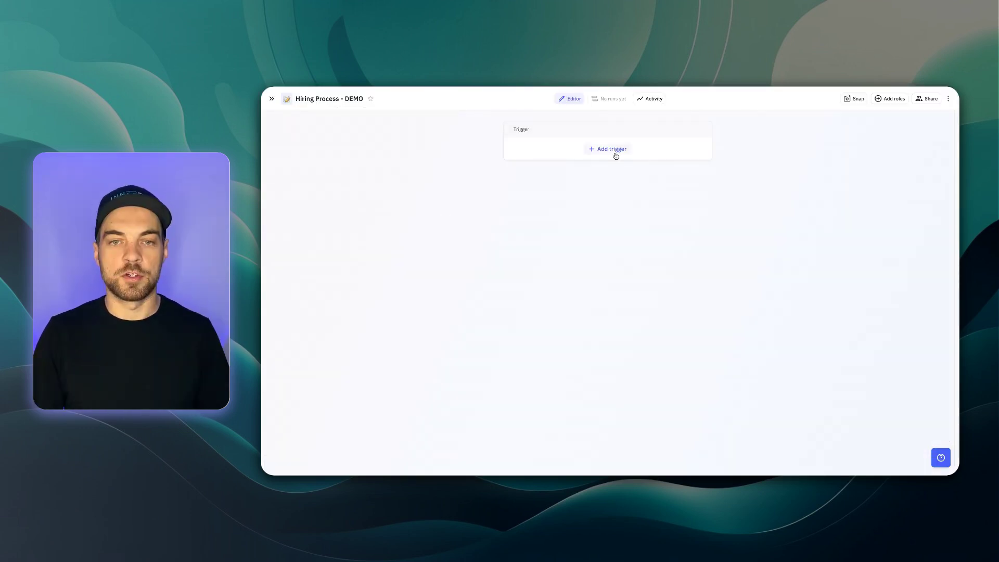
pyautogui.click(612, 149)
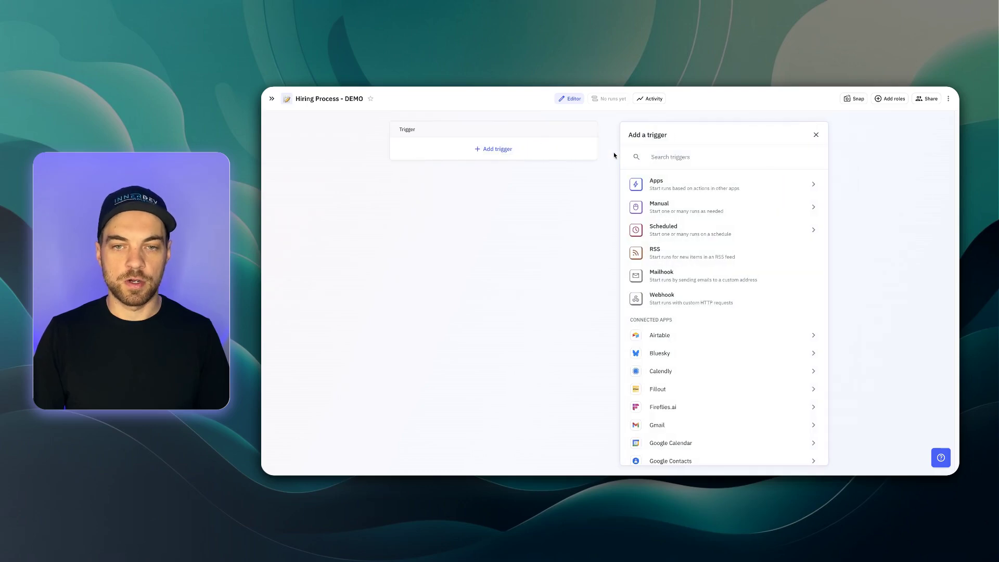
pyautogui.write('fill')
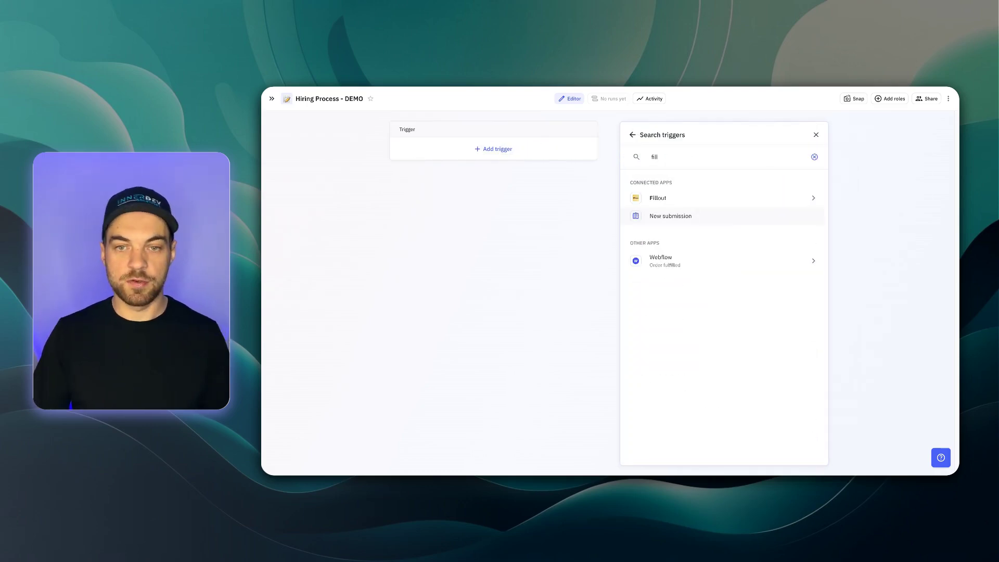
pyautogui.click(652, 199)
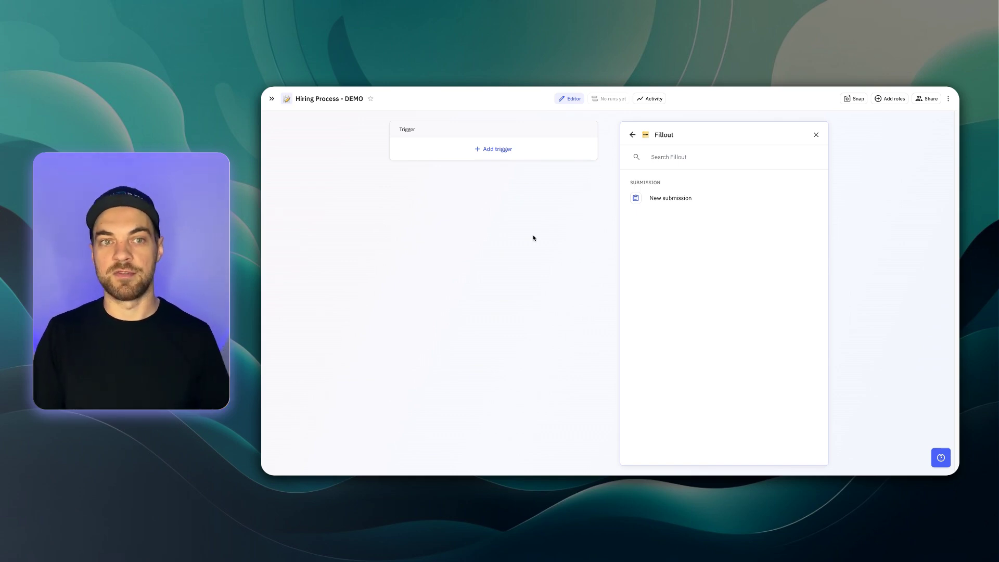
pyautogui.click(673, 200)
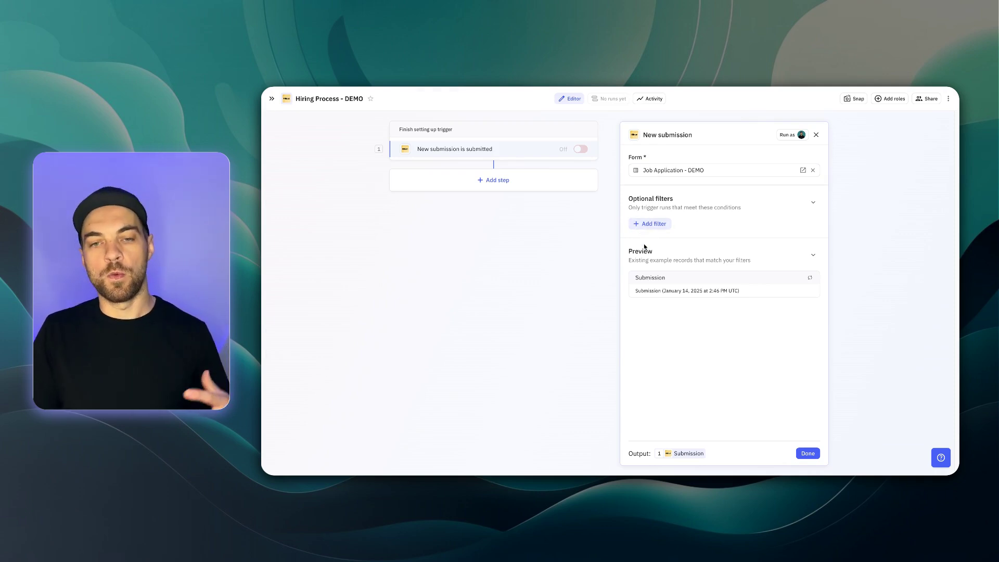
pyautogui.click(646, 225)
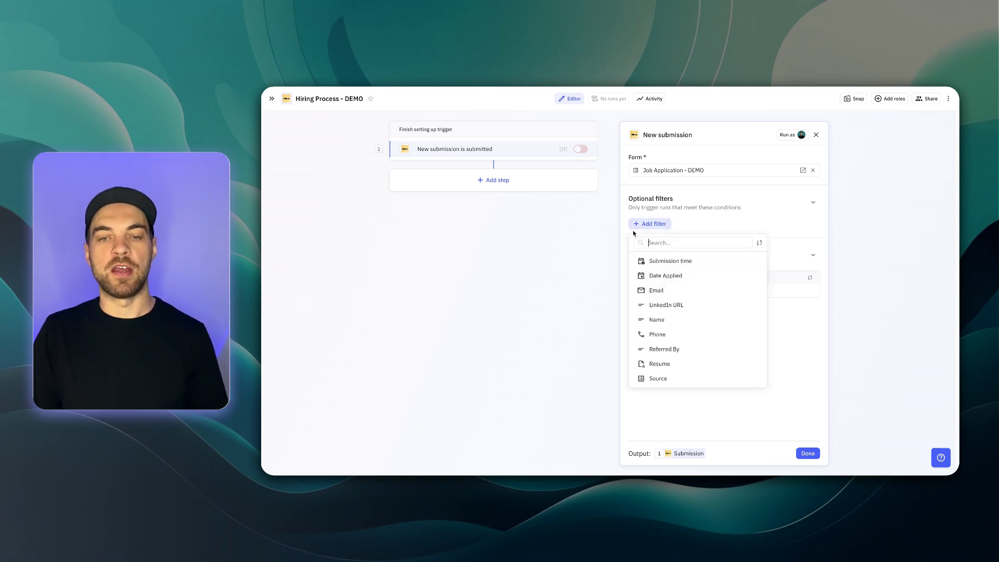
pyautogui.click(577, 249)
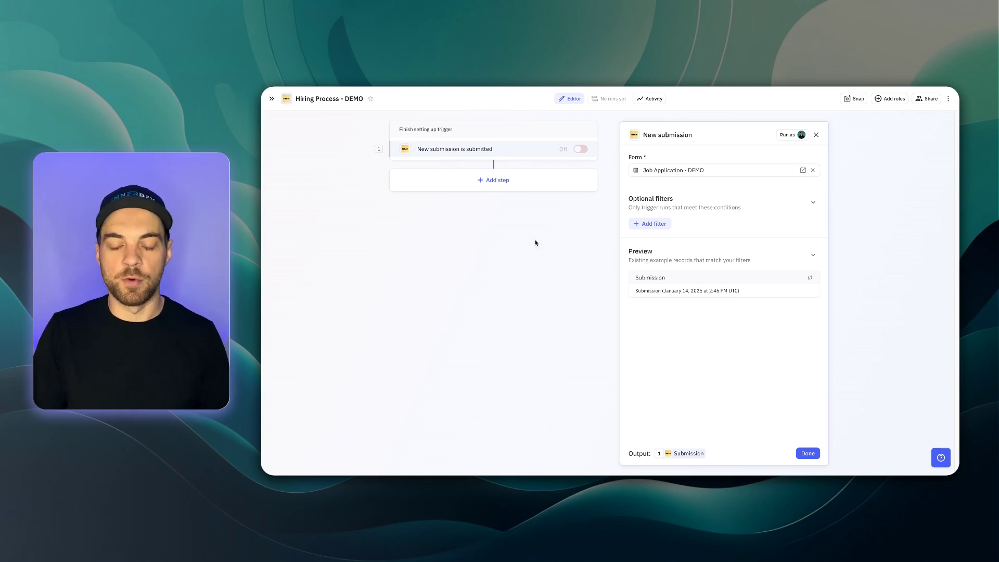
# Add a SmartSuite Find record(s) step after the New submission trigger.
pyautogui.click(493, 181)
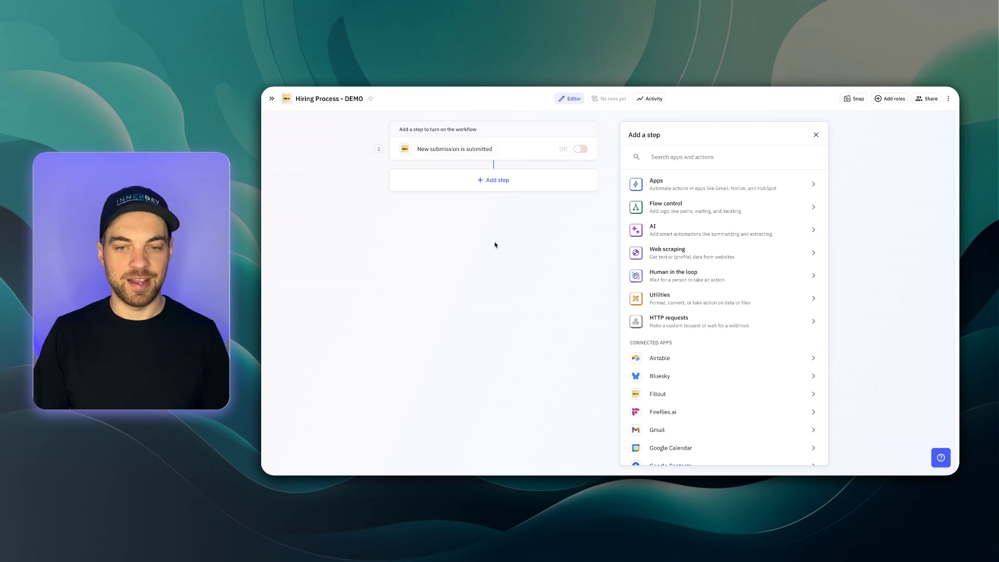
pyautogui.write('smart')
pyautogui.click(654, 303)
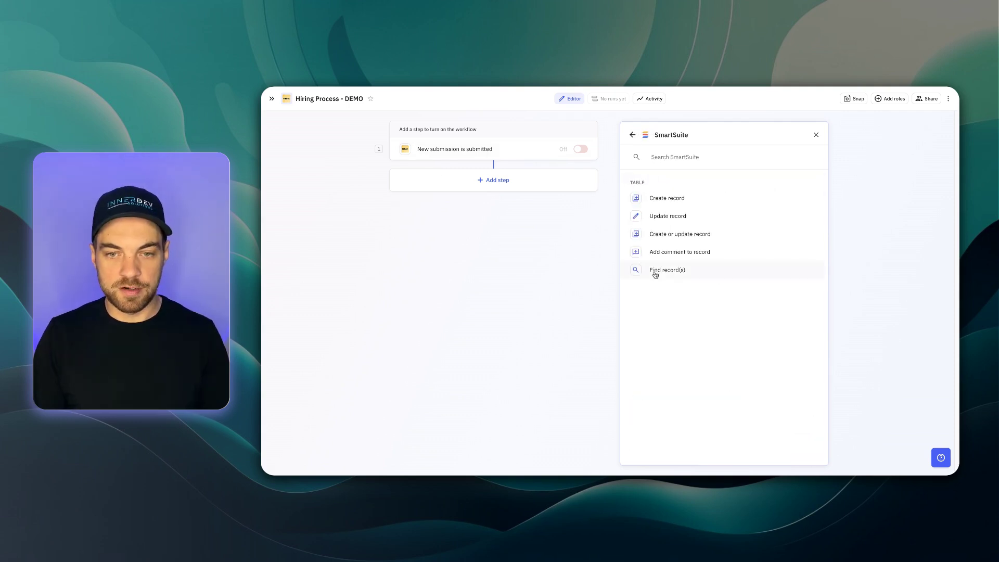
pyautogui.click(655, 270)
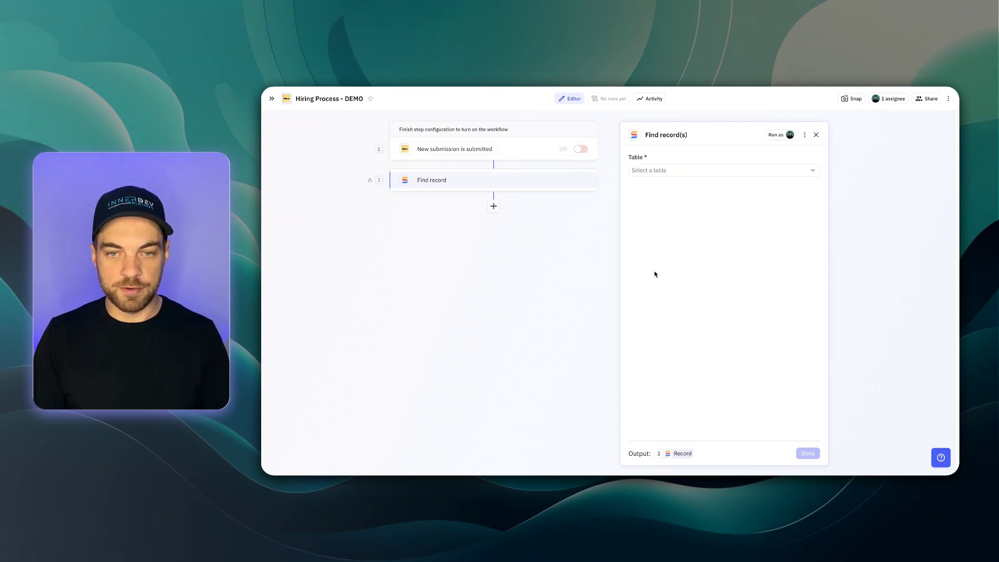
# Set the Find record(s) step to search the Hiring Process Applicants table and return the first matching record.
pyautogui.click(658, 175)
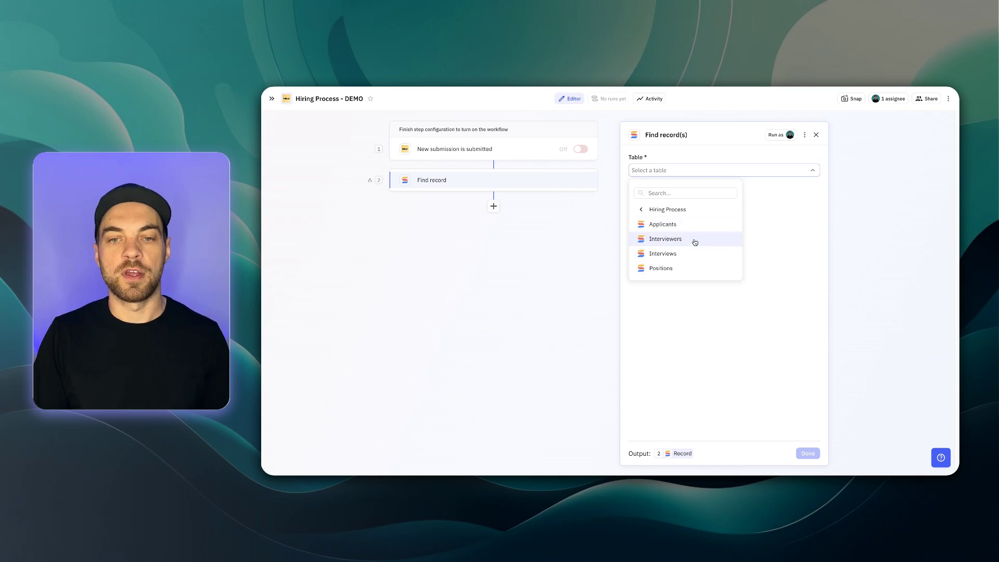
pyautogui.click(668, 224)
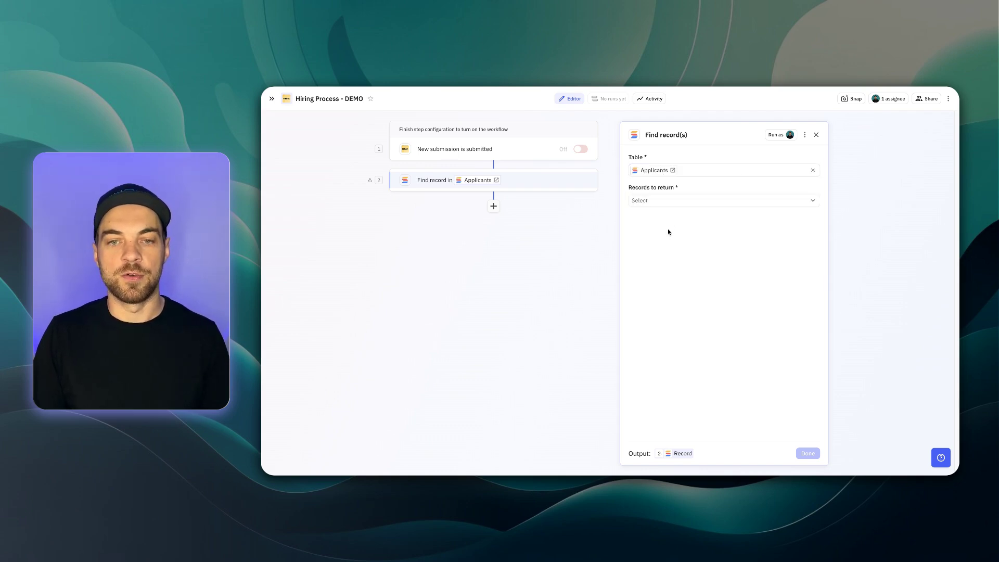
pyautogui.click(655, 203)
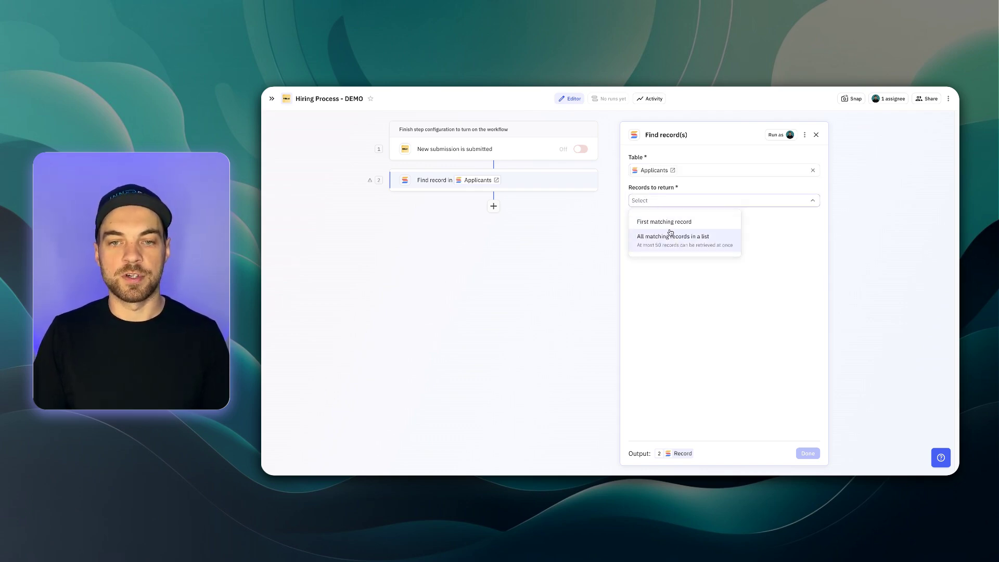
pyautogui.click(673, 229)
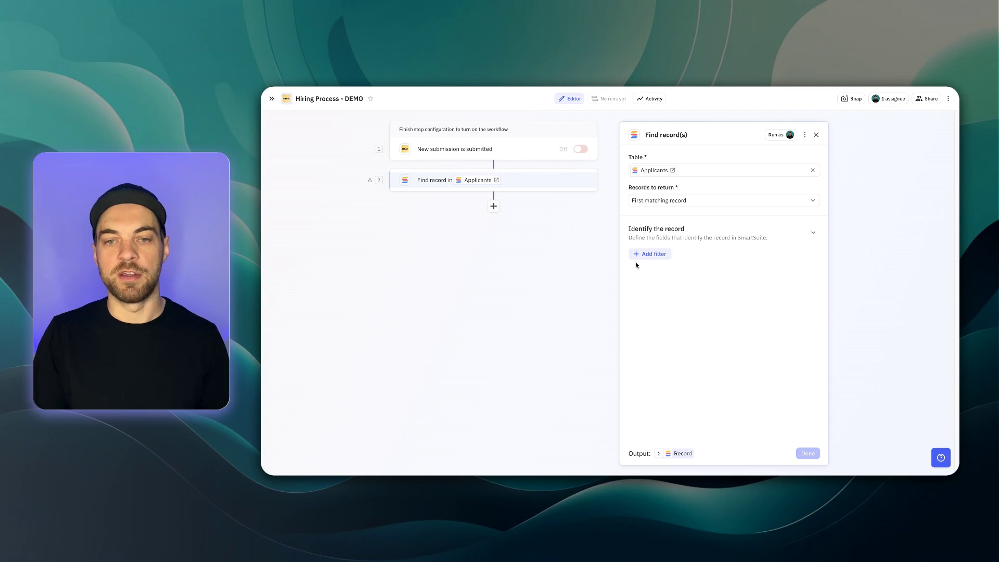
# Identify the applicant record where Fillout ID is exactly the trigger's Submission ID, and set the no-records-found behavior to Fail.
pyautogui.click(652, 255)
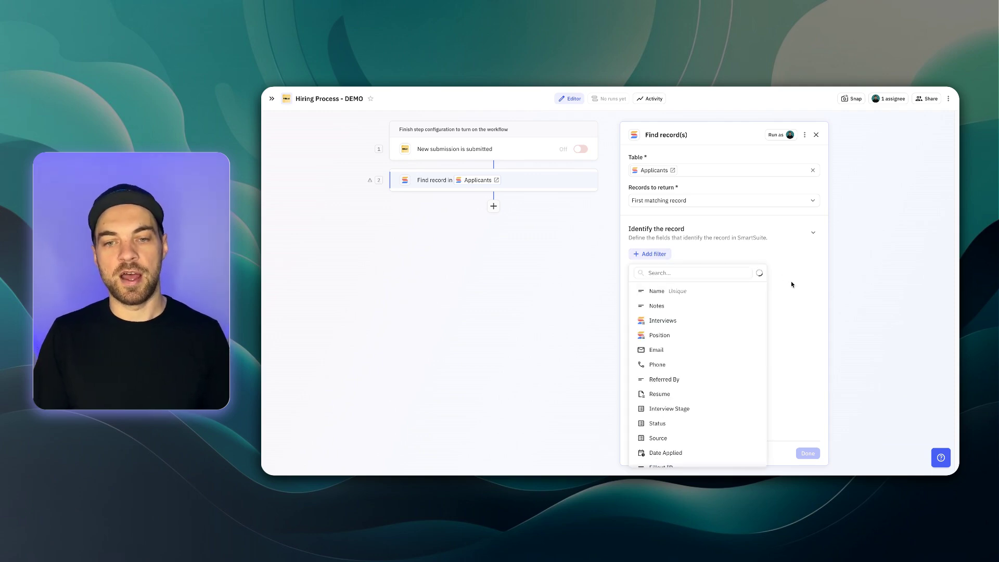
pyautogui.write('fil')
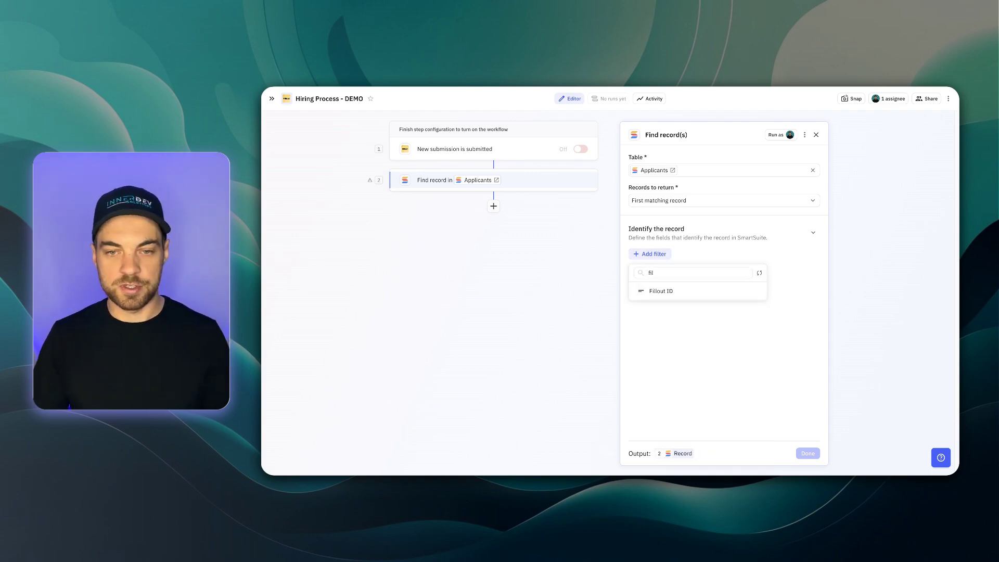
pyautogui.click(659, 292)
pyautogui.click(688, 267)
pyautogui.moveTo(705, 305)
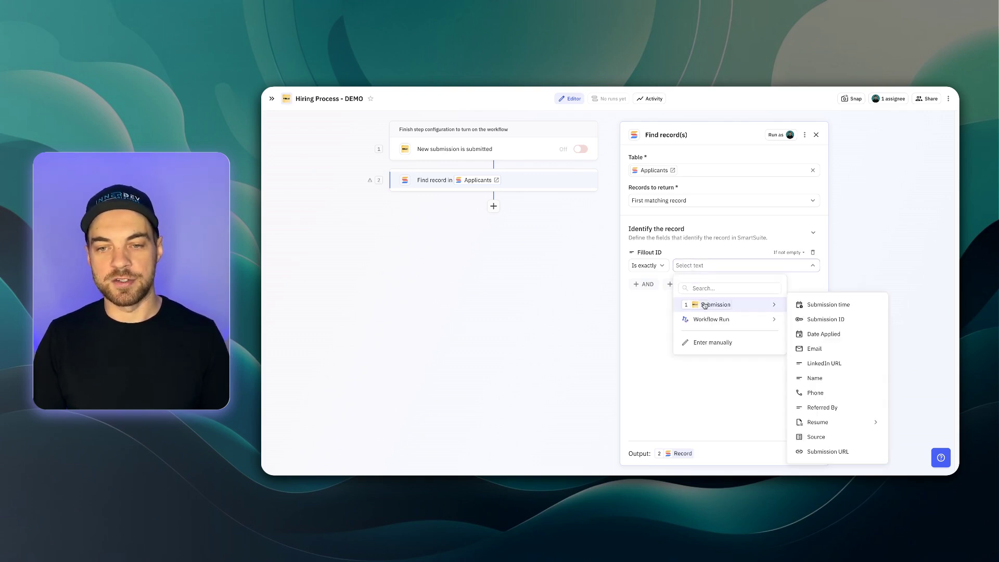
pyautogui.click(830, 323)
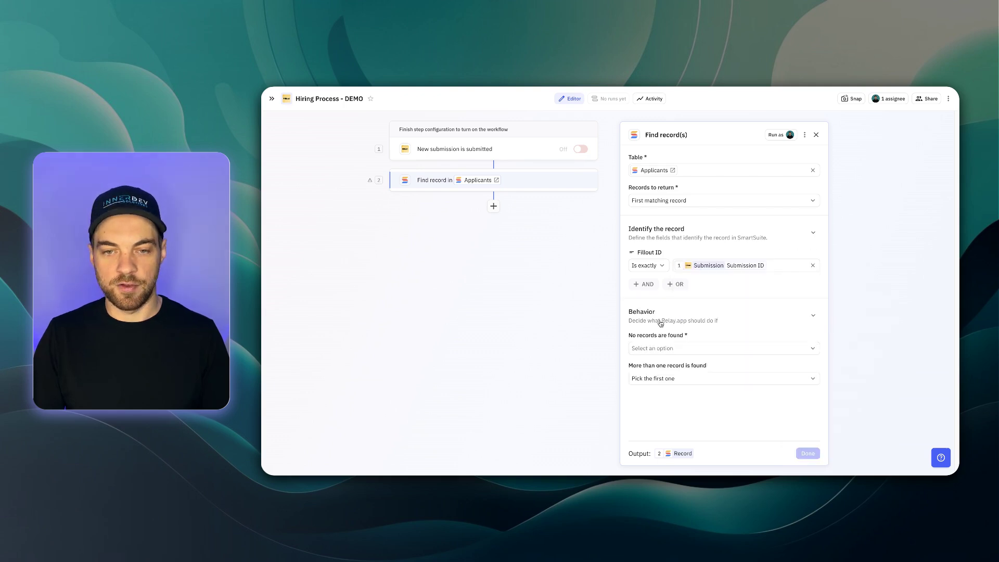
pyautogui.click(648, 350)
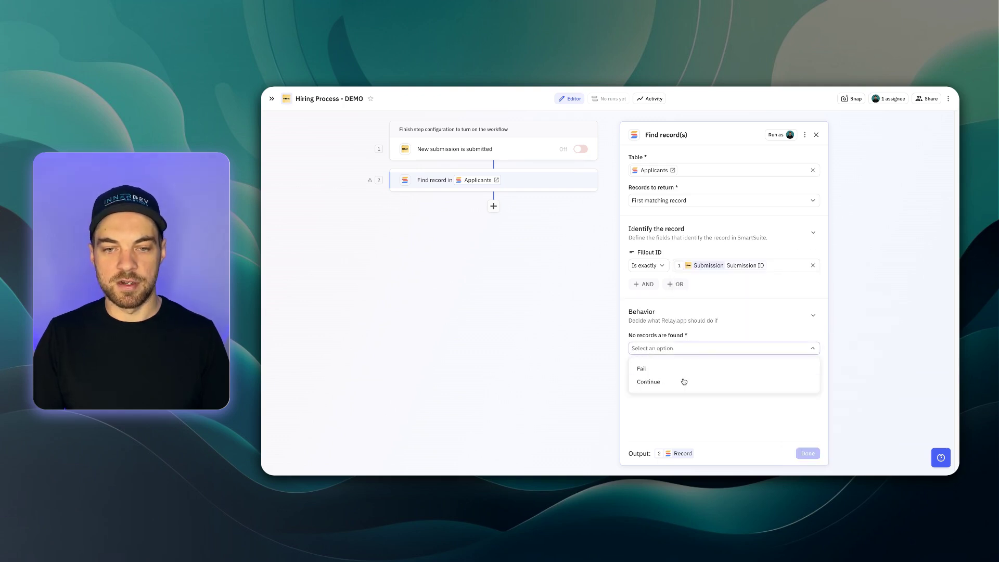
pyautogui.click(646, 371)
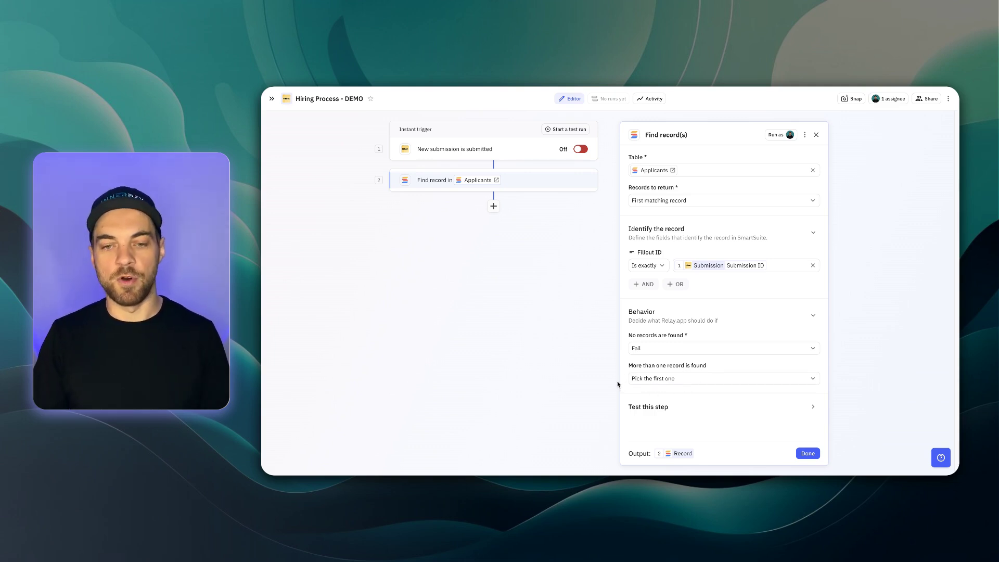
# Test the Find record(s) step and review the fields of the returned applicant record.
pyautogui.click(671, 406)
pyautogui.click(641, 431)
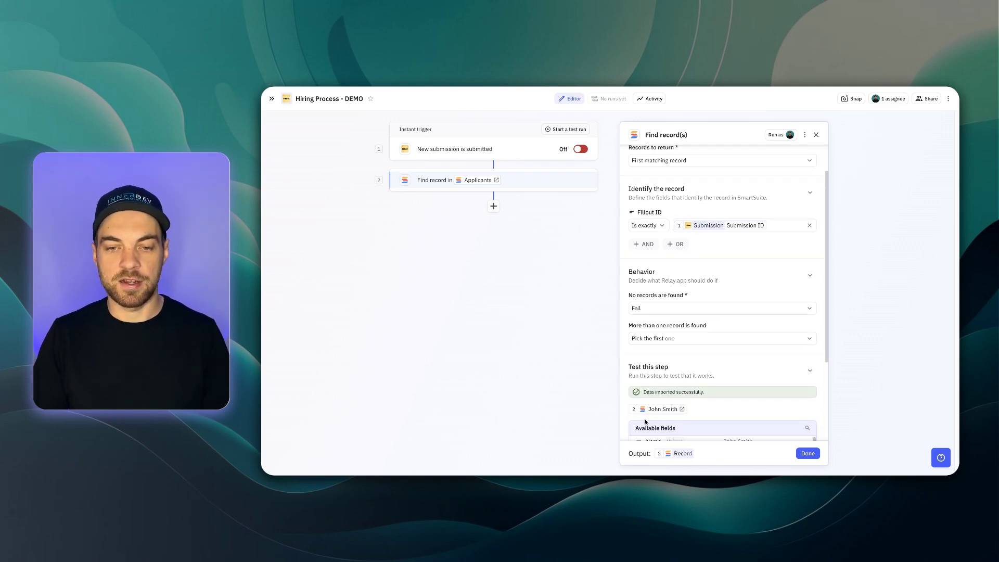
pyautogui.scroll(-2, 665, 387)
pyautogui.scroll(-2, 654, 404)
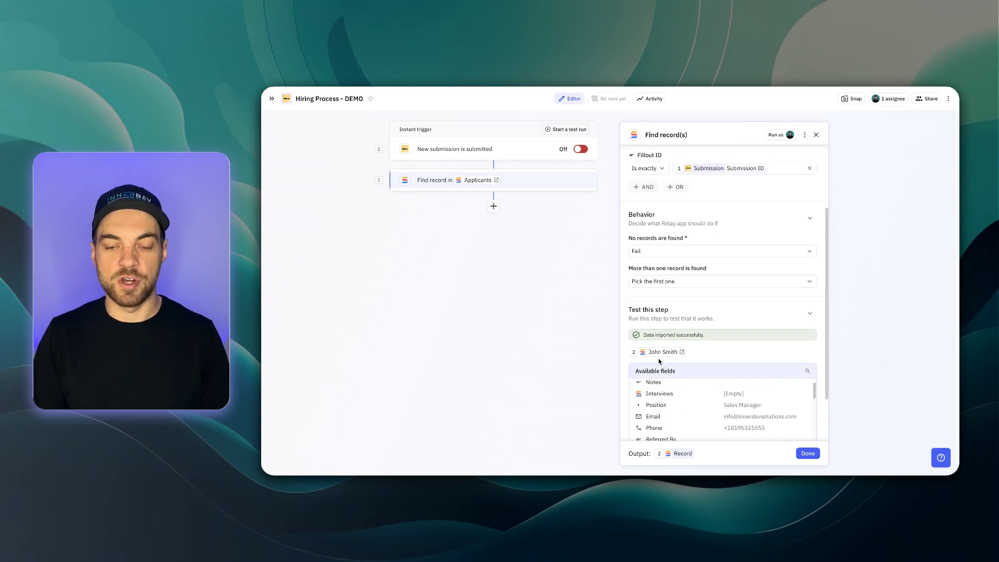
pyautogui.scroll(-2, 714, 398)
# Add an OpenAI Prompt GPT-4o mini step after the Find record(s) step.
pyautogui.click(494, 207)
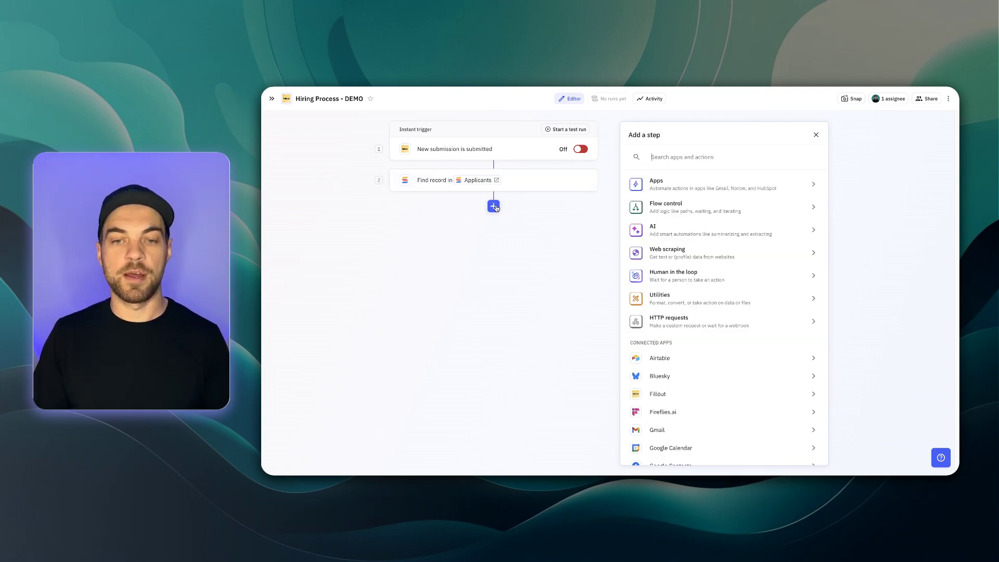
pyautogui.write('ope')
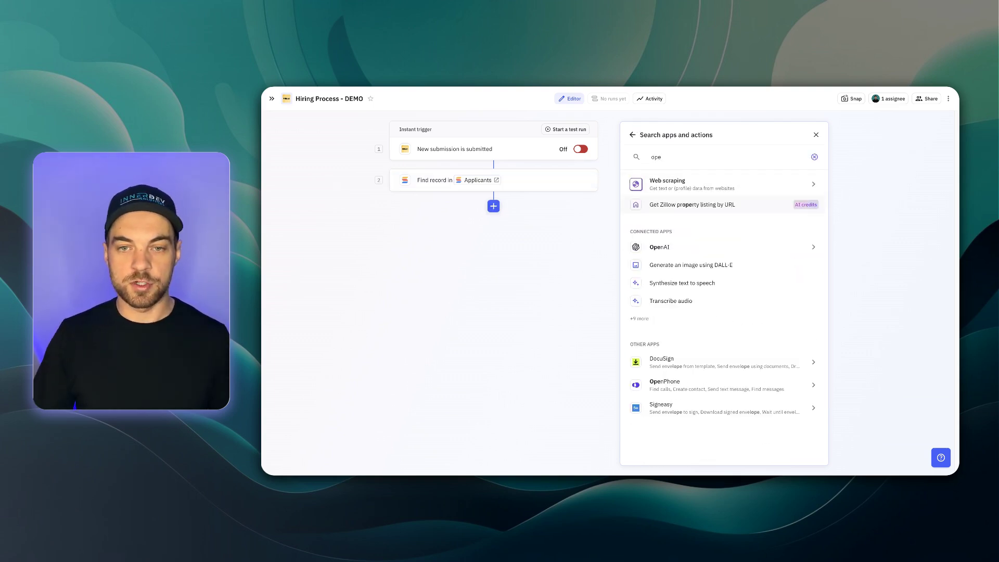
pyautogui.click(660, 248)
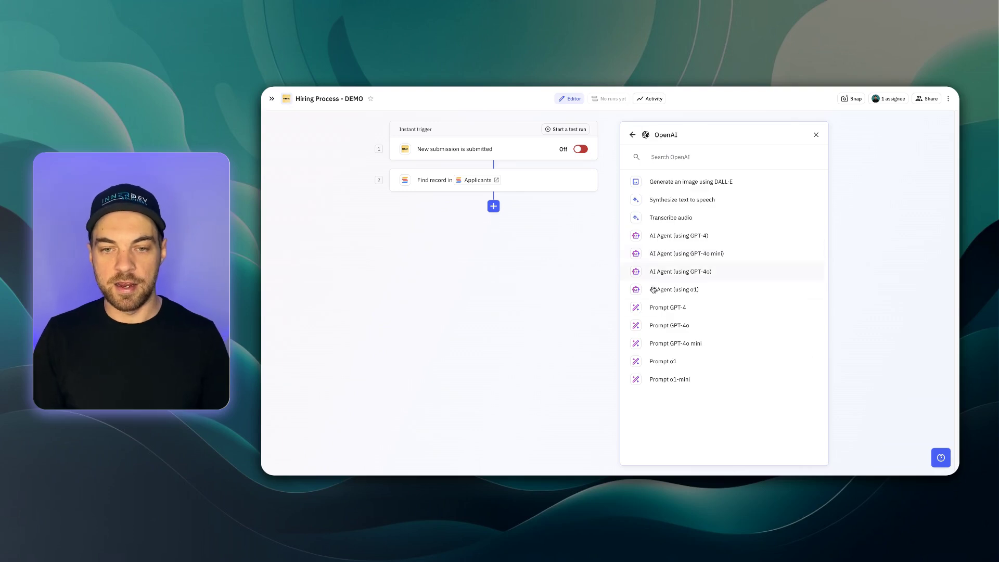
pyautogui.click(697, 350)
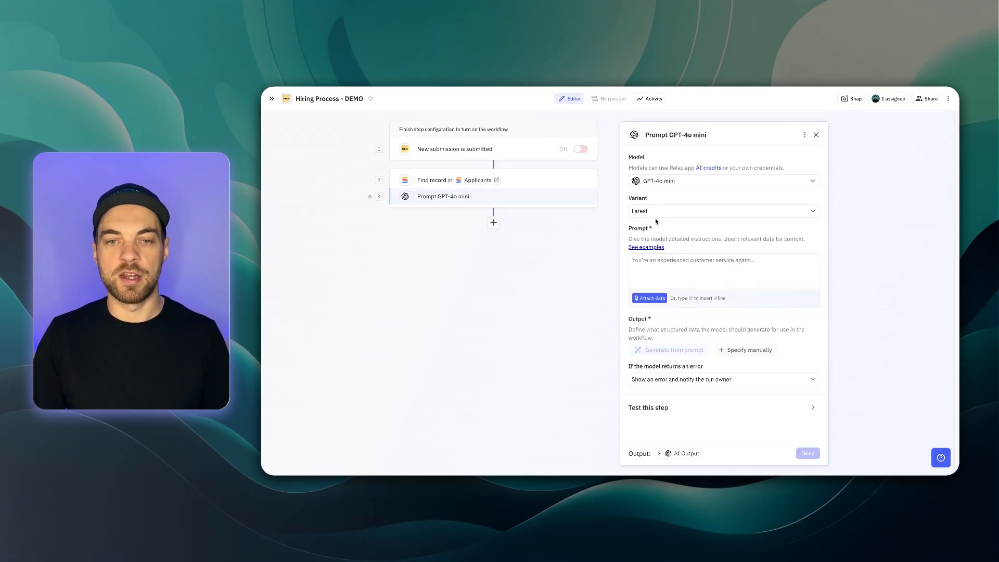
# Enter a prompt to analyze the resume for a Job Title with actionable feedback on Content, Structure, Achievements, Relevance and Improvements, without a break after Job Title.
pyautogui.click(663, 263)
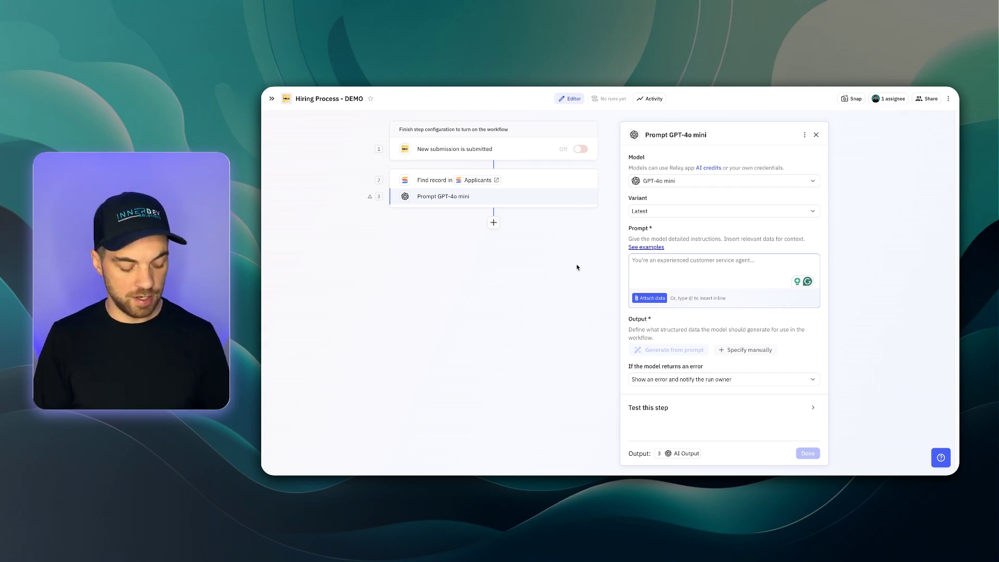
pyautogui.write('Analyze this resume for a Job Title  and provide actionable feedback. Evaluate: 1. Content: Are job titles, descriptions, skills, and certifications relevant and clearly presented? 2. Structure: Is the layout professional, easy to read, and logically organized? 3. Achievements: Are accomplishments quantified with metrics to show impact? 4. Relevance: Is the resume tailored to the role and aligned with industry standards? 5. Improvements: Highlight strengths and suggest specific areas for enhancement.')
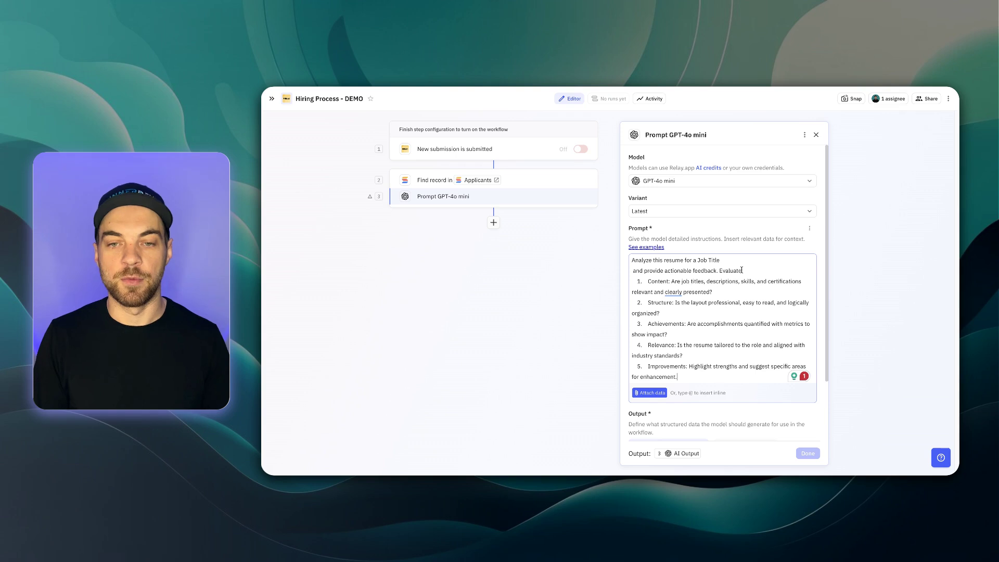
pyautogui.click(633, 270)
pyautogui.press('BackSpace')
pyautogui.press('BackSpace')
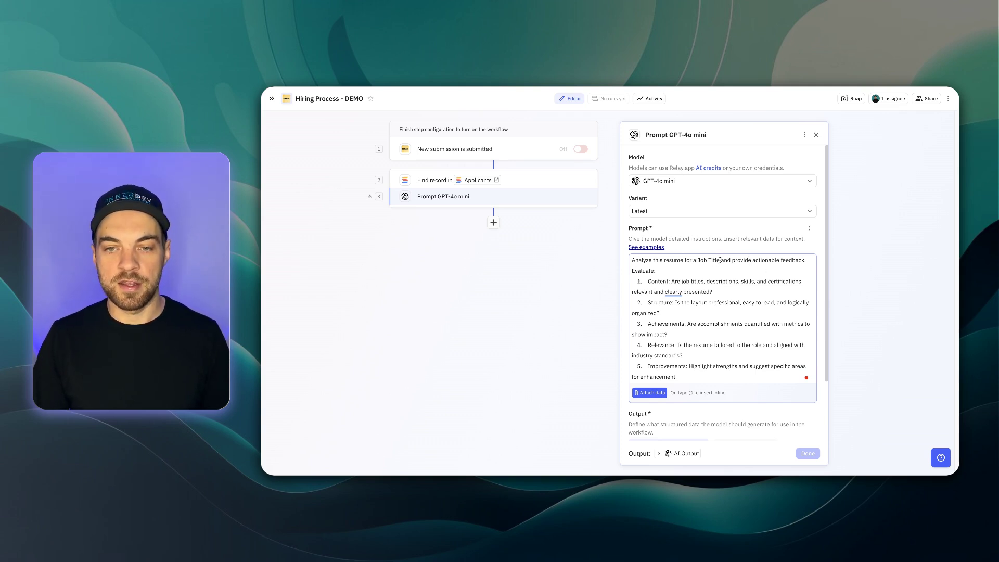
# Insert the found record's Position > Job Title field after "for a" in the prompt in place of the plain Job Title text.
pyautogui.moveTo(719, 261); pyautogui.dragTo(691, 259)
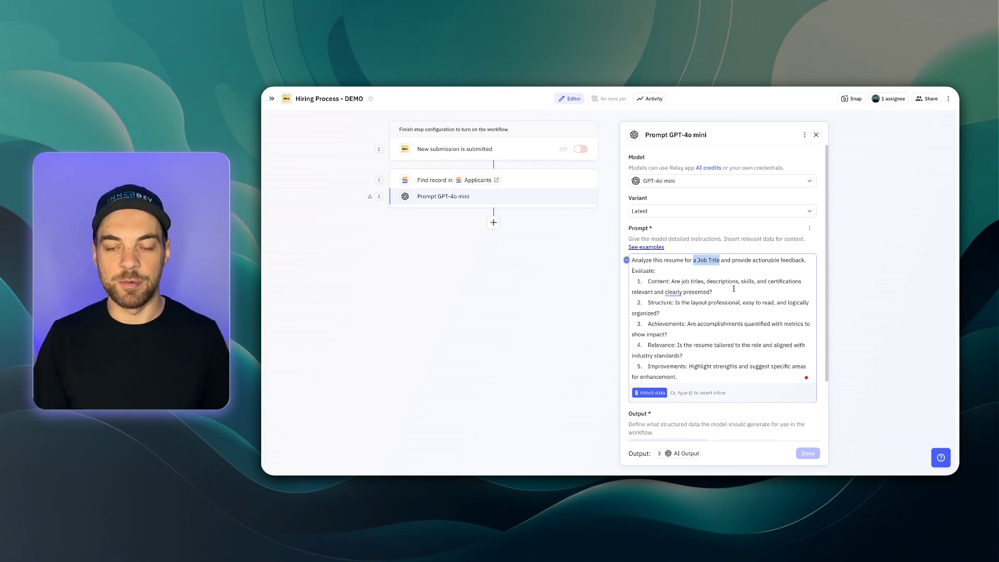
pyautogui.write('a')
pyautogui.hotkey('ctrl', 'z')
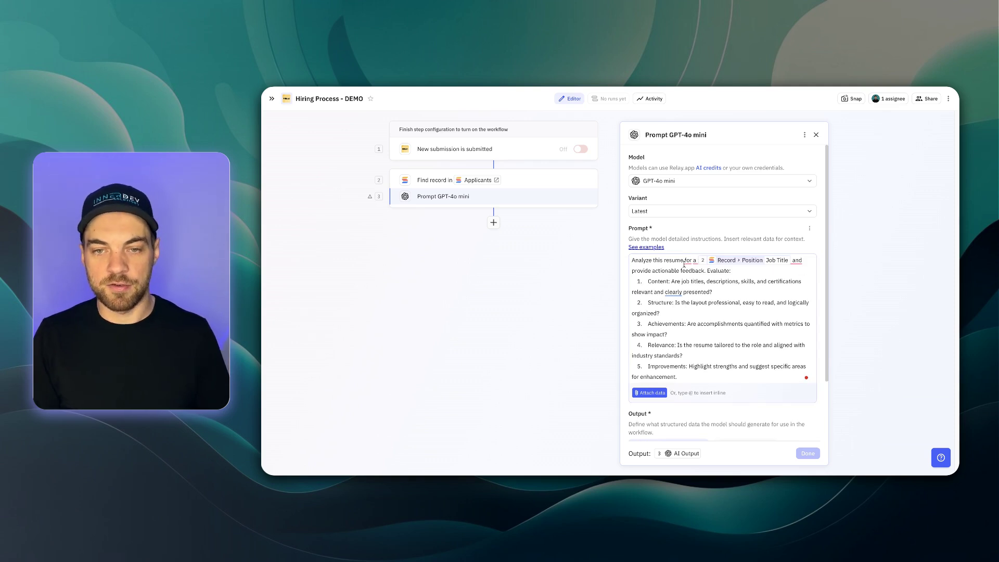
pyautogui.moveTo(710, 266)
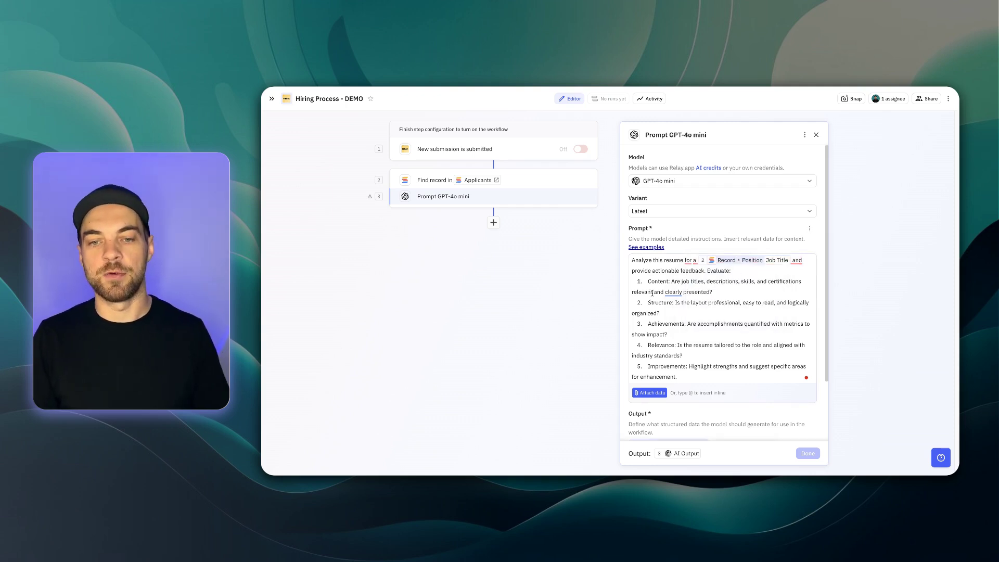
# Review the resume analysis prompt and attach the Resume field from the Fillout submission to it.
pyautogui.scroll(-2, 671, 297)
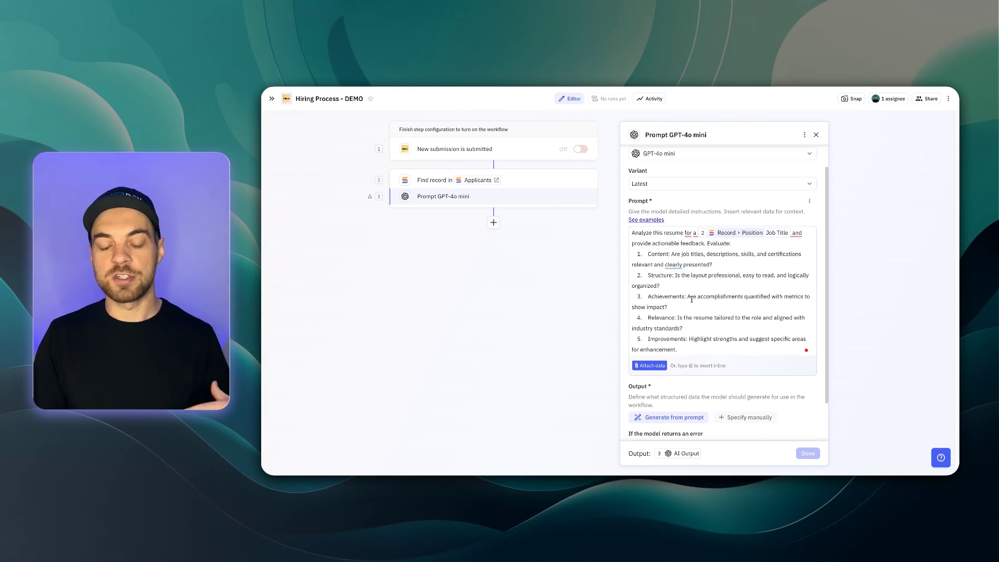
pyautogui.scroll(-3, 703, 297)
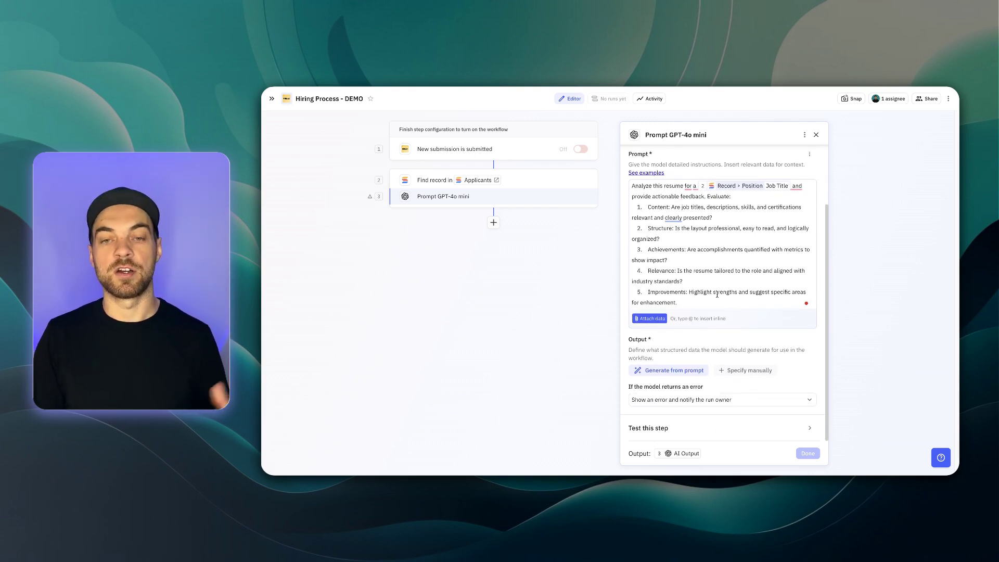
pyautogui.scroll(1, 717, 294)
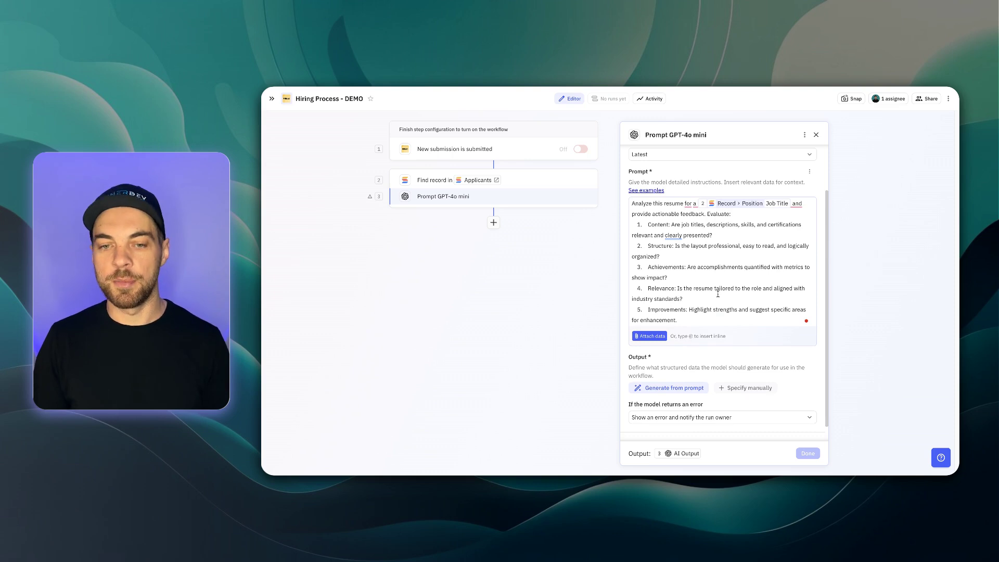
pyautogui.scroll(-1, 717, 295)
pyautogui.click(647, 318)
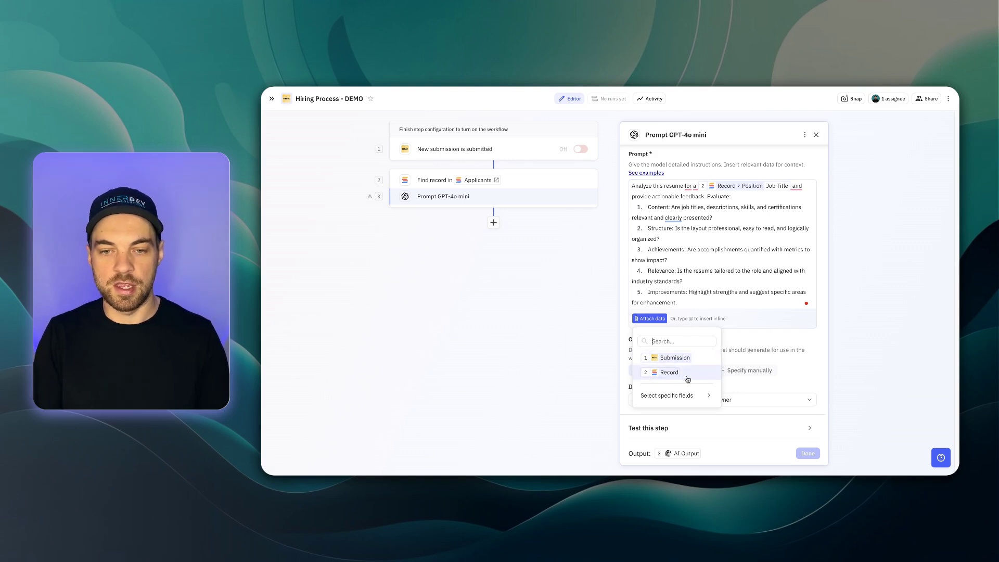
pyautogui.moveTo(681, 399)
pyautogui.moveTo(773, 401)
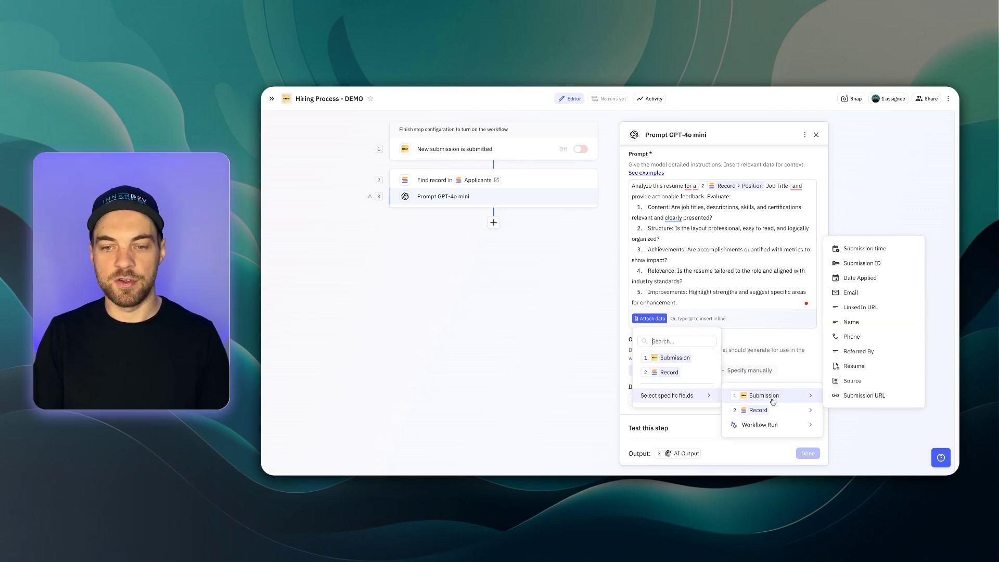
pyautogui.click(854, 366)
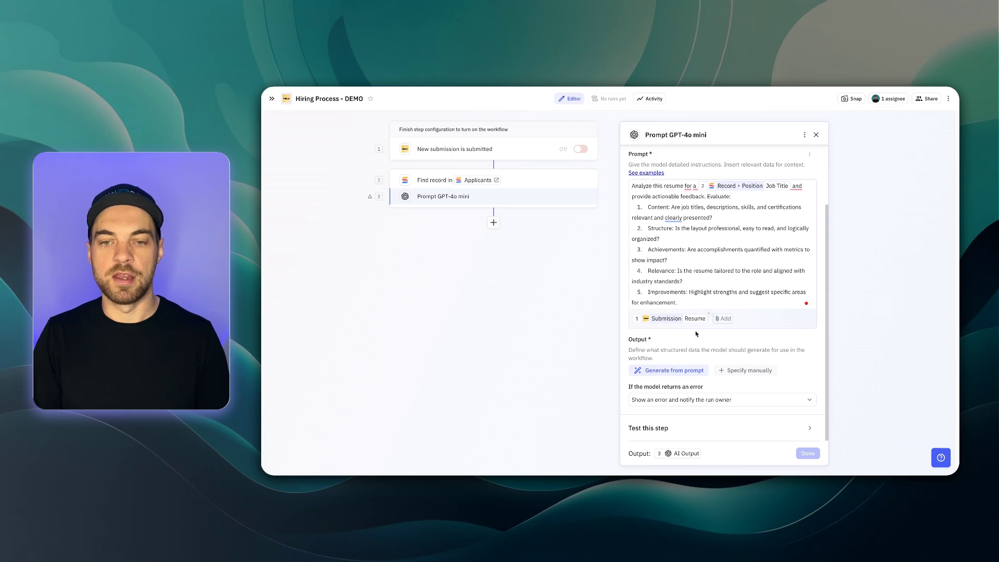
pyautogui.moveTo(691, 321)
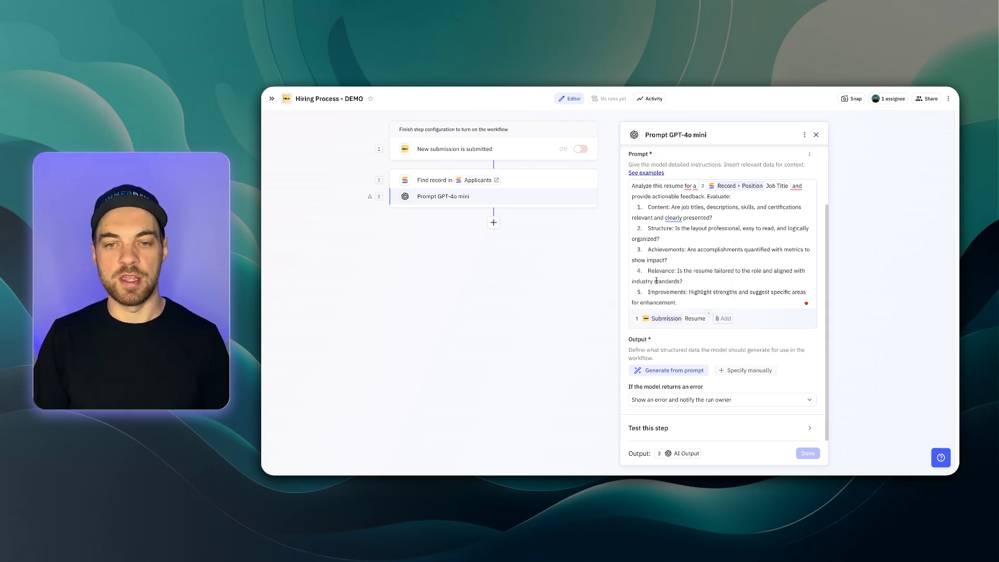
# Specify a single Text output named "Resume Analysis" for the GPT-4o mini prompt, save it and close the step's settings.
pyautogui.click(748, 369)
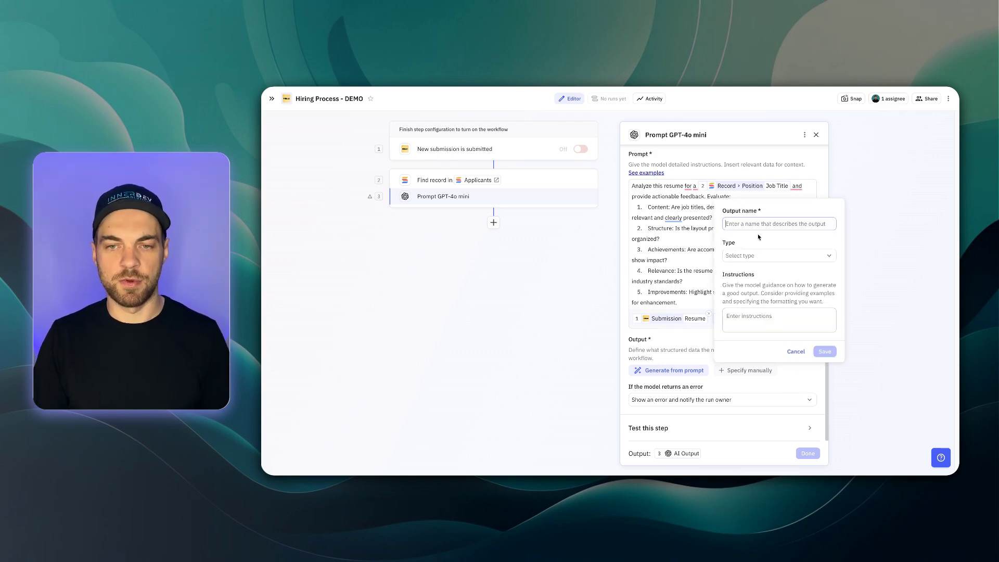
pyautogui.write('Resum')
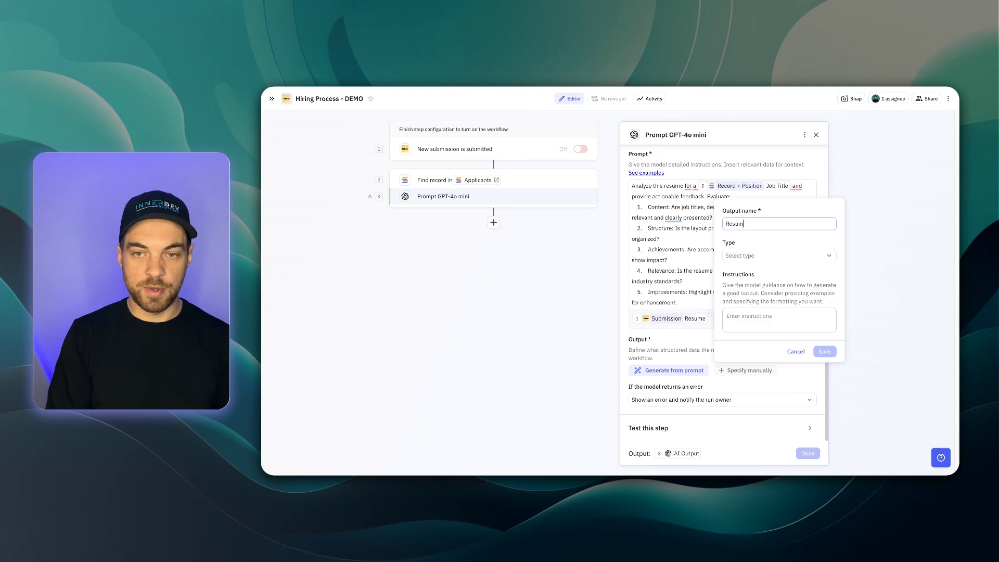
pyautogui.write('e Analysis')
pyautogui.click(779, 255)
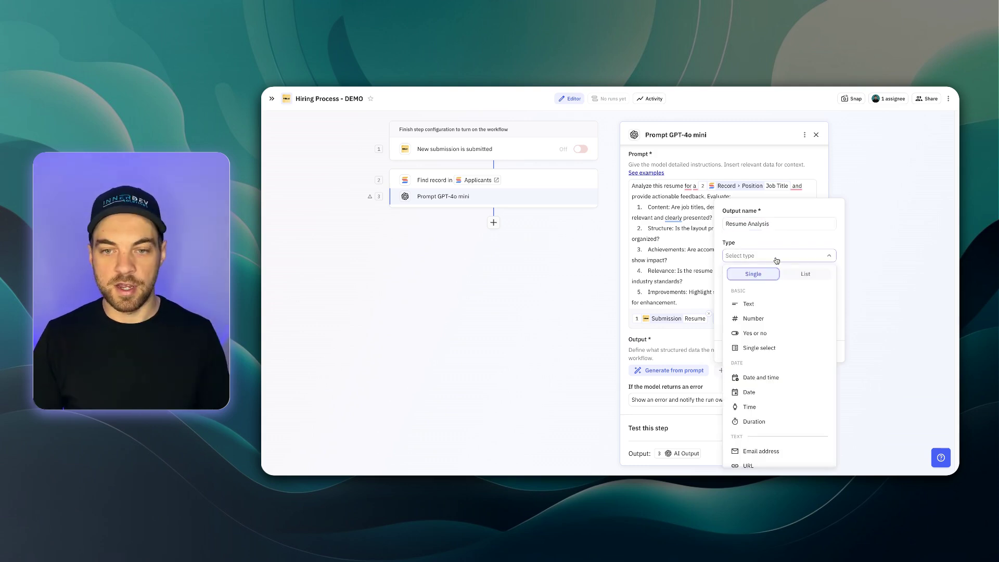
pyautogui.click(757, 304)
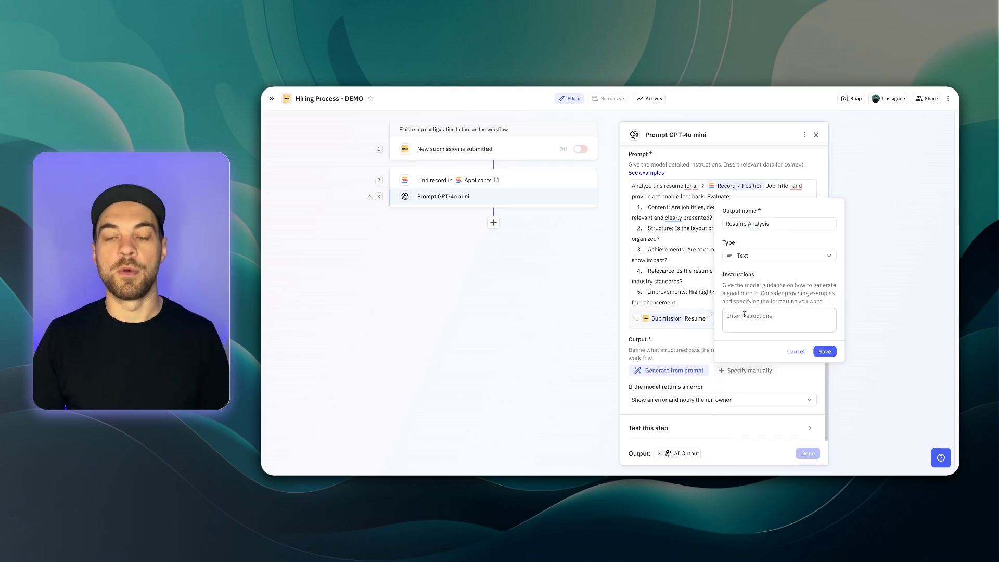
pyautogui.click(825, 351)
pyautogui.scroll(-1, 643, 401)
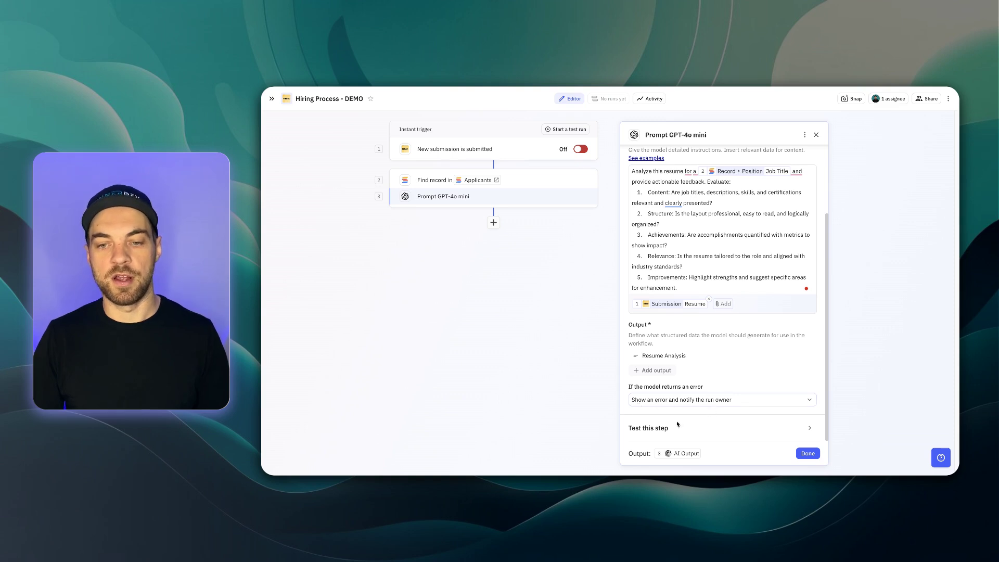
pyautogui.click(496, 262)
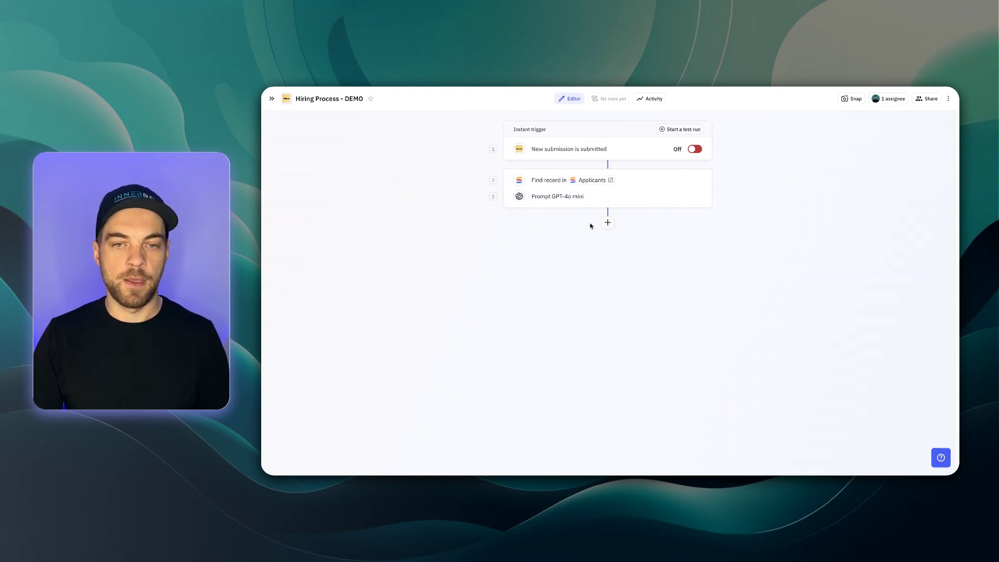
# Add a SmartSuite Update record step after the Prompt GPT-4o mini step.
pyautogui.click(608, 222)
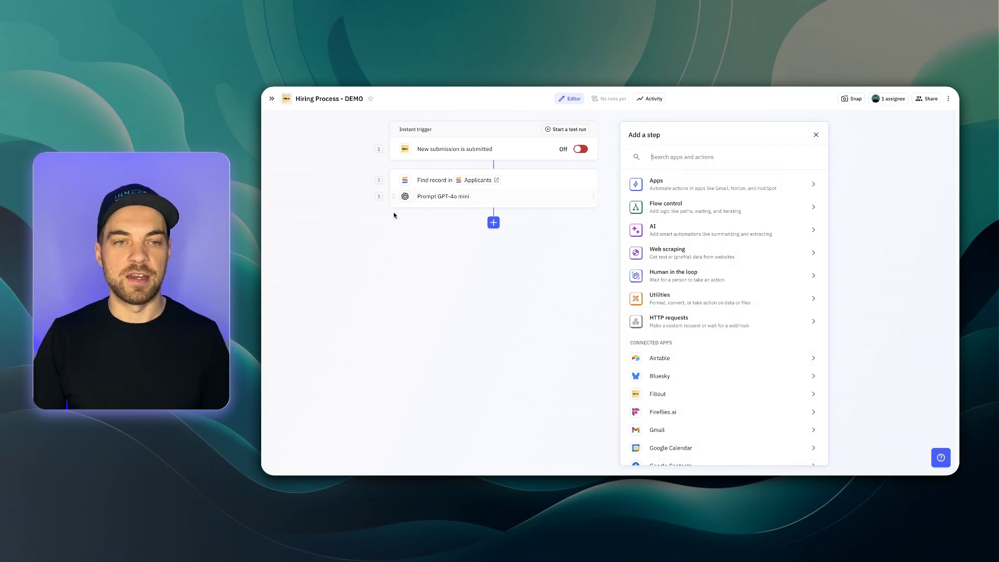
pyautogui.write('smart')
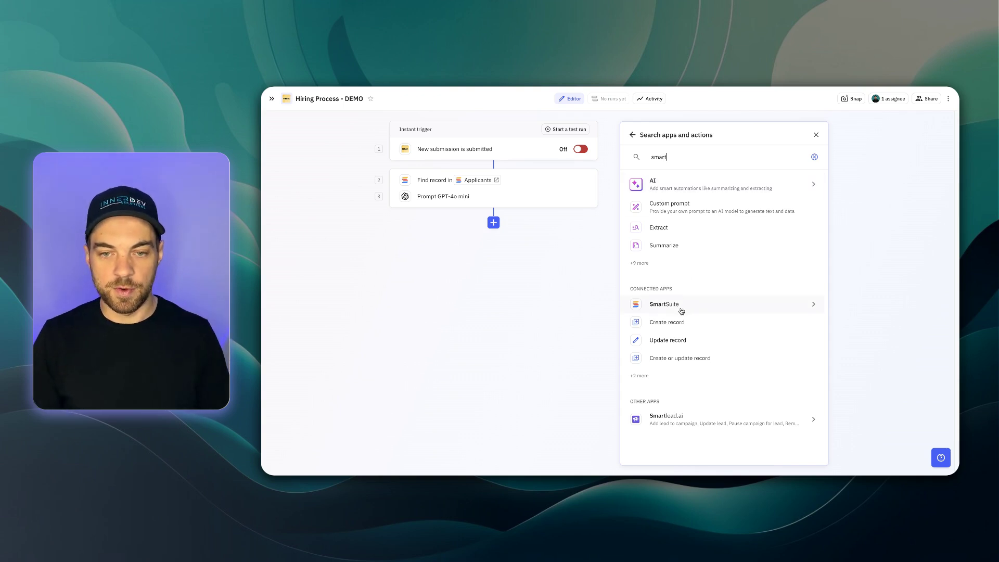
pyautogui.click(680, 338)
# Target the record found in step 2 for the update and add its Resume Analysis field as the field to update.
pyautogui.click(663, 171)
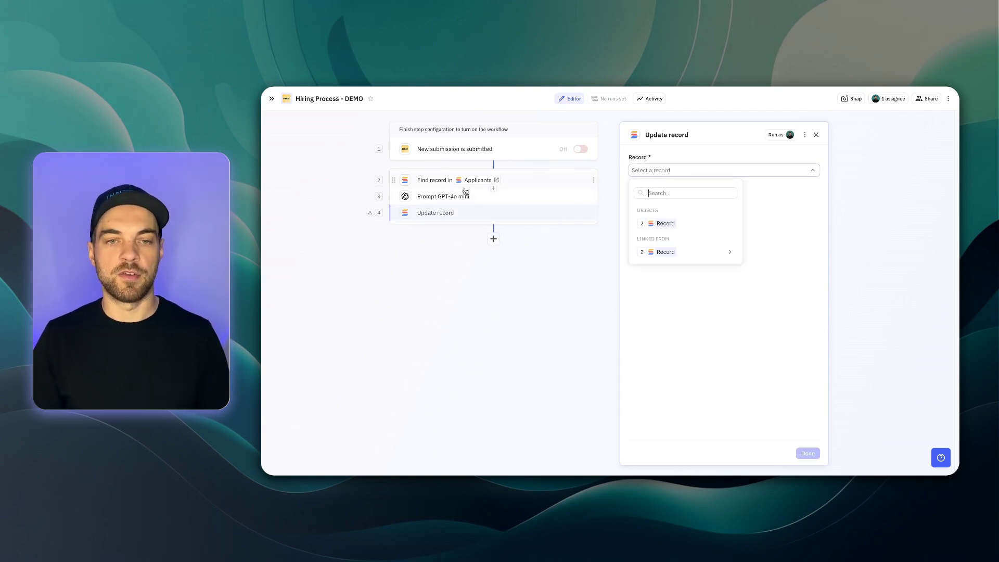
pyautogui.click(664, 223)
pyautogui.click(653, 224)
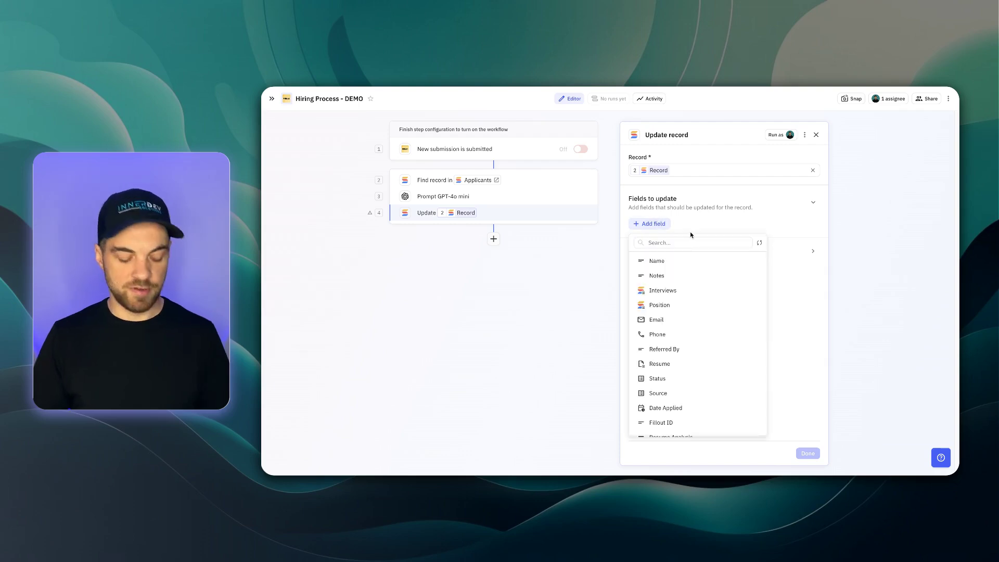
pyautogui.write('res')
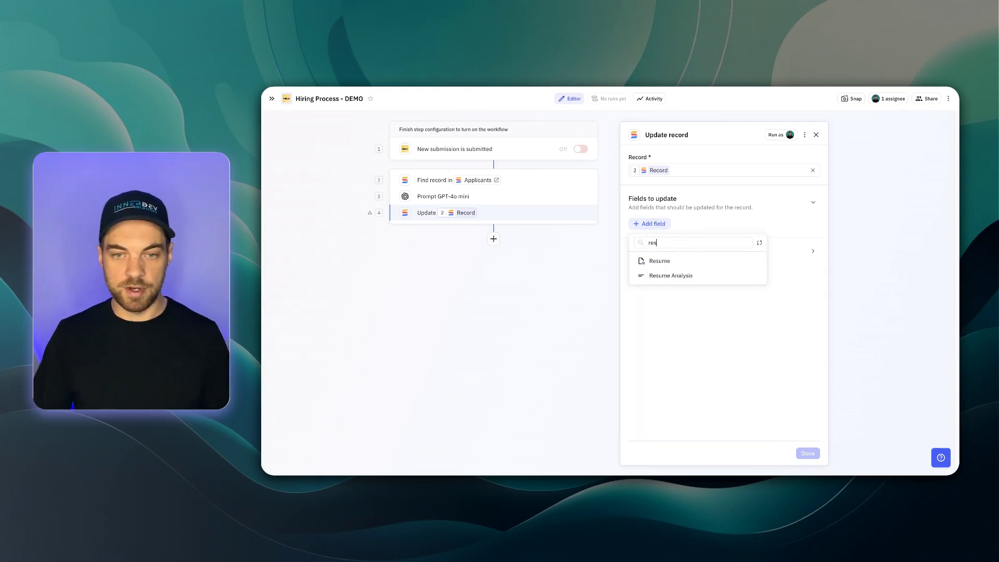
pyautogui.click(684, 275)
# Fill the Resume Analysis field with the AI Output's Resume Analysis value and close the update step's settings.
pyautogui.click(651, 237)
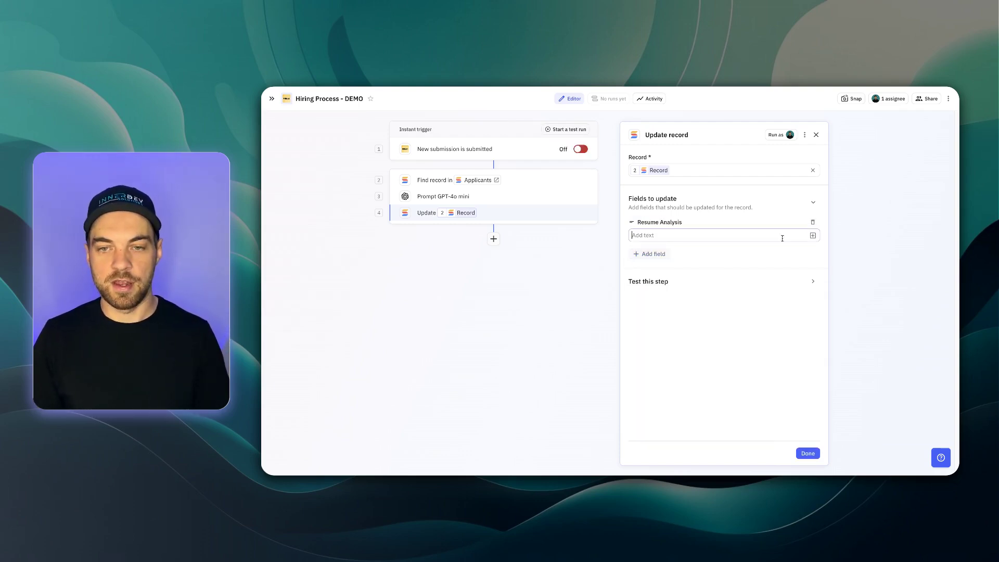
pyautogui.click(813, 236)
pyautogui.moveTo(809, 301)
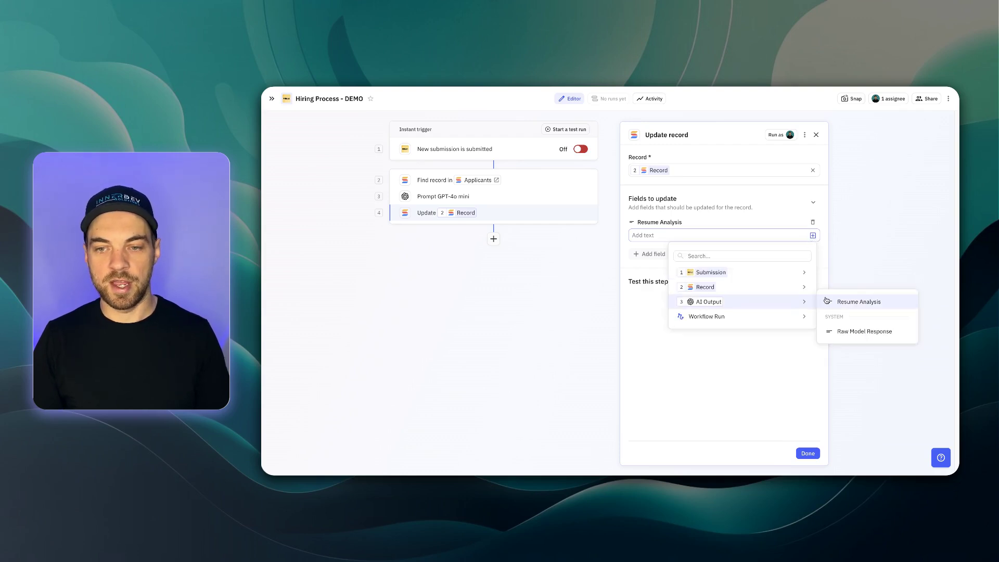
pyautogui.click(853, 303)
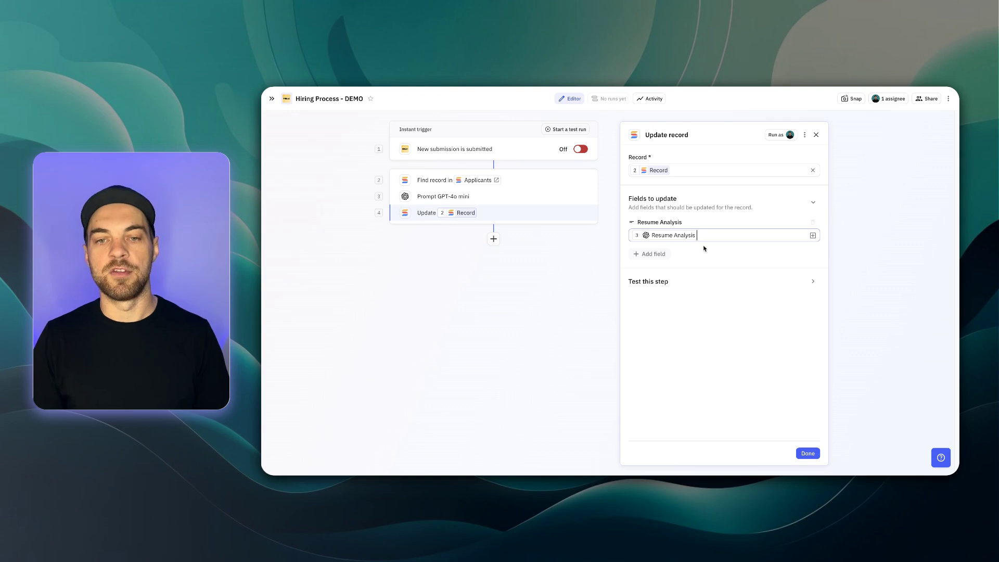
pyautogui.click(564, 292)
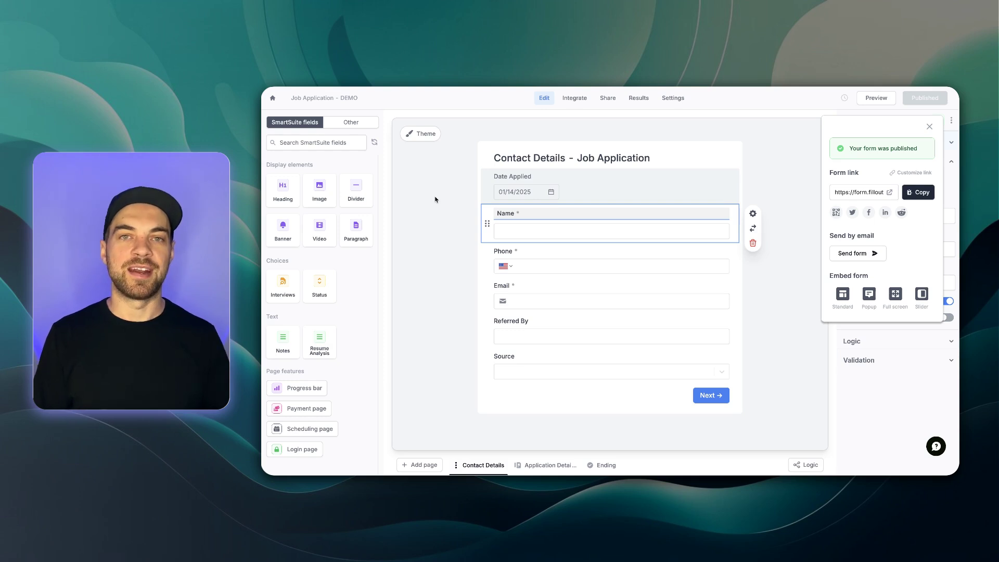
# Create and start a test run of the hiring workflow with the January 14, 2025 2:46 PM submission.
pyautogui.click(435, 199)
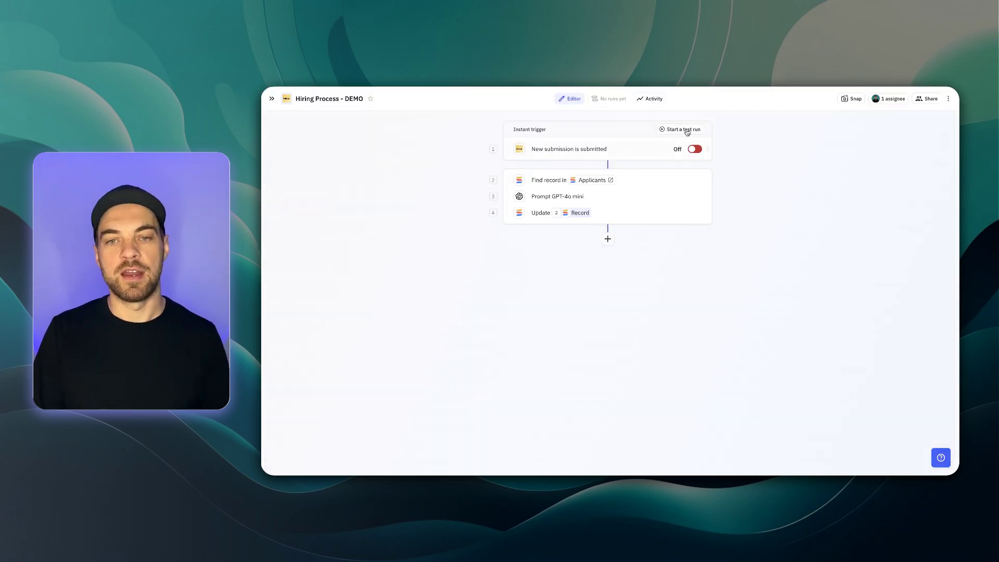
pyautogui.click(686, 130)
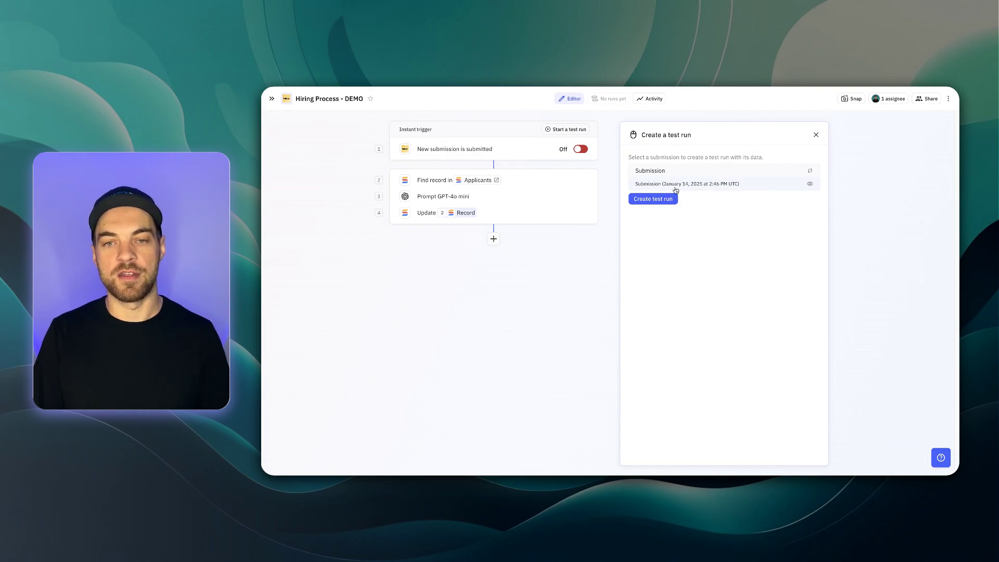
pyautogui.click(656, 199)
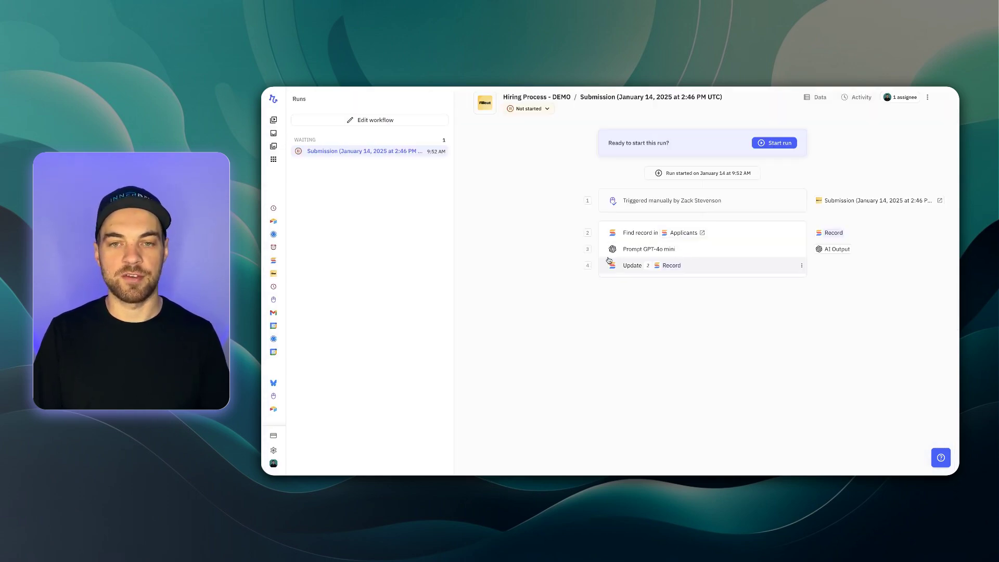
pyautogui.click(775, 143)
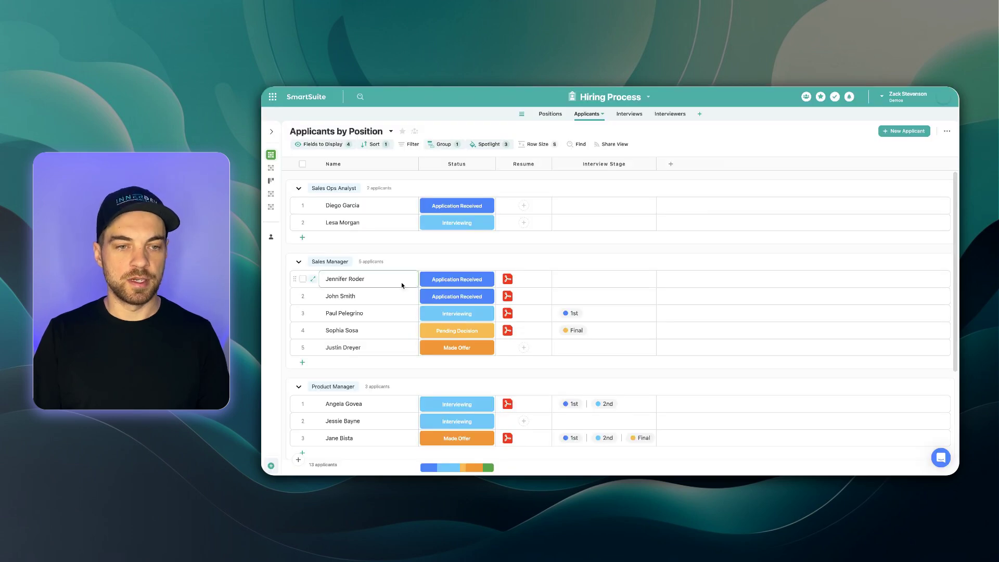
# In SmartSuite, open the second applicant's record under Sales Manager and read through its Resume Analysis.
pyautogui.click(313, 296)
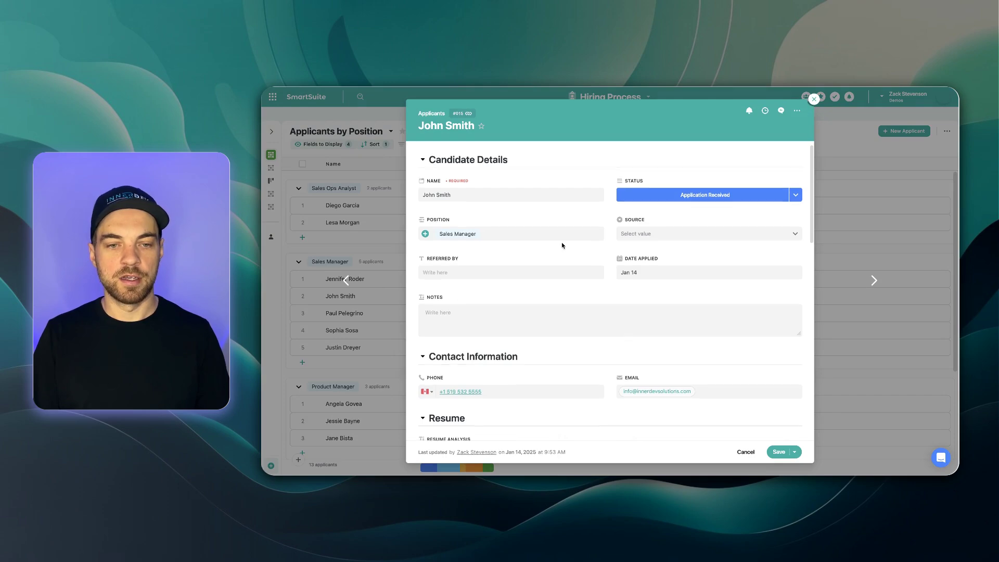
pyautogui.scroll(-5, 561, 242)
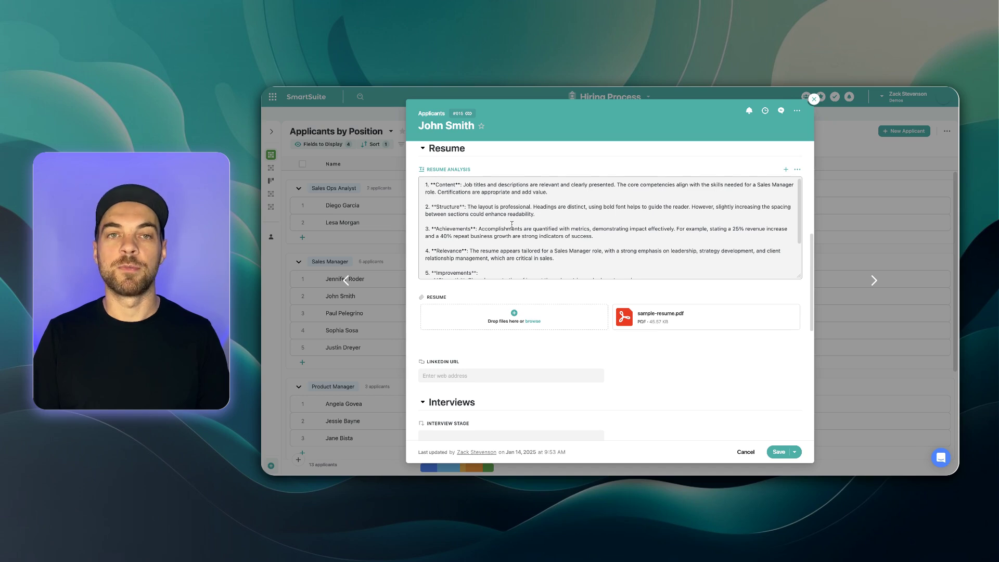
pyautogui.scroll(-5, 494, 202)
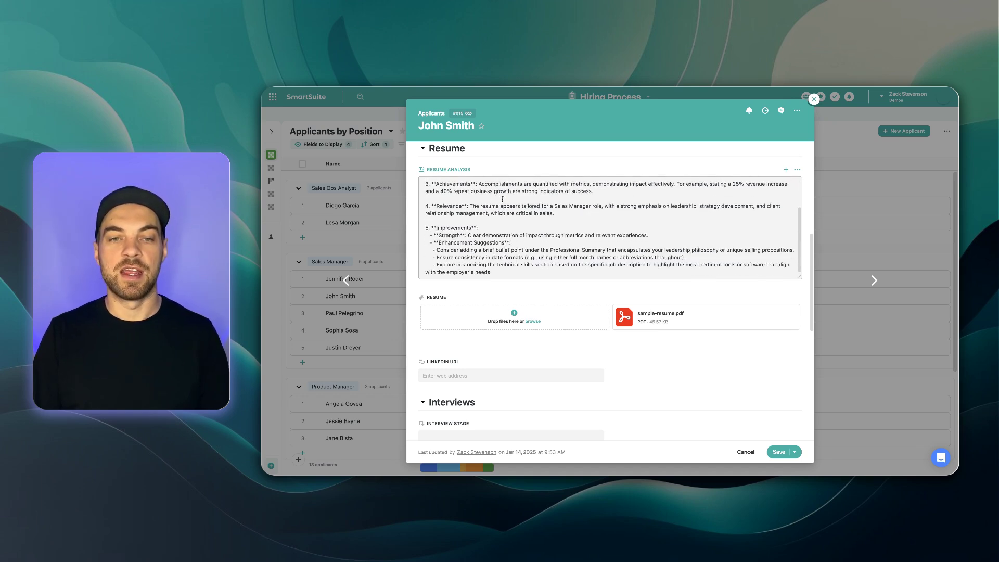
pyautogui.scroll(8, 494, 195)
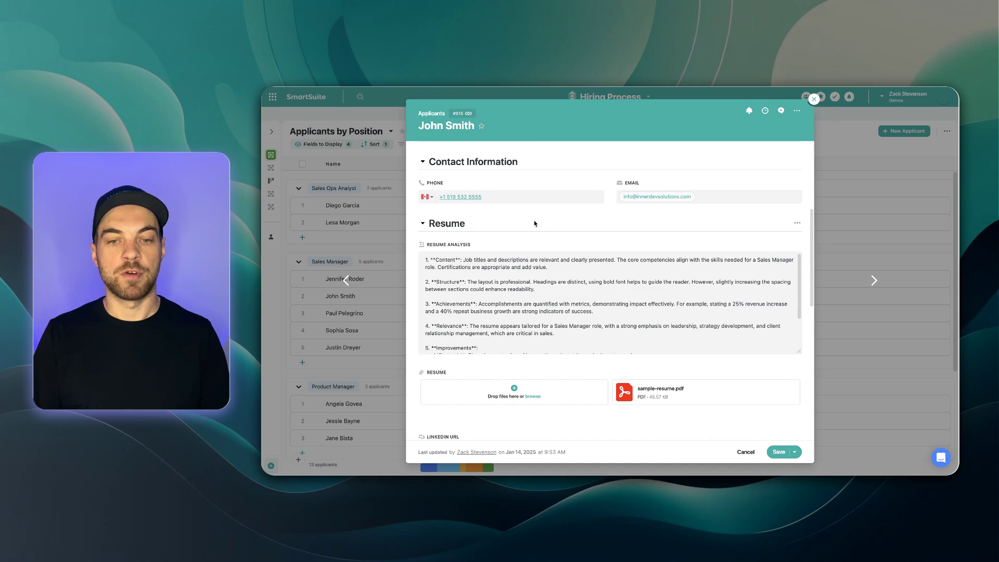
# Preview the attached sample-resume.pdf, close it and review the Resume Analysis text in the applicant's record again.
pyautogui.click(640, 393)
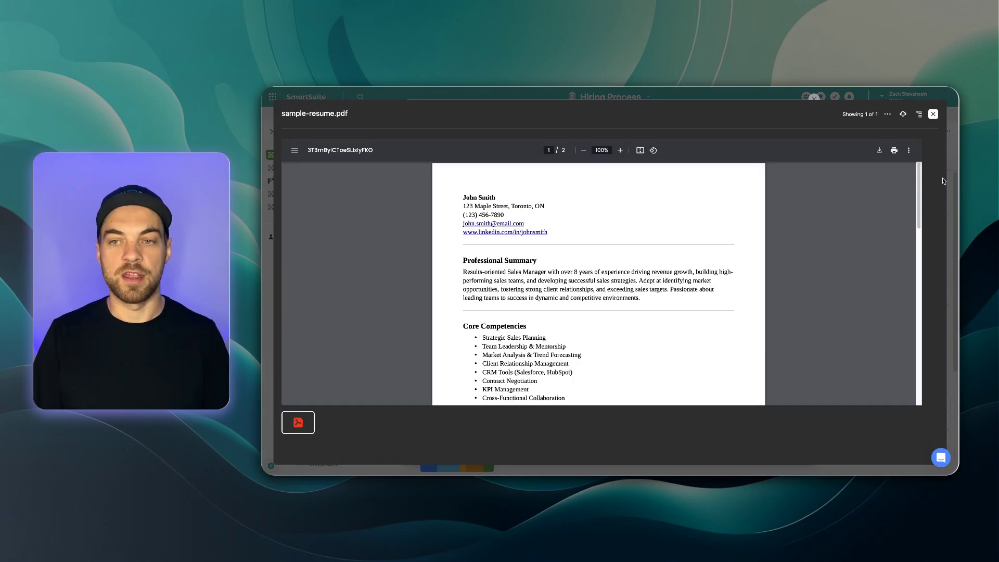
pyautogui.click(933, 114)
pyautogui.moveTo(486, 339); pyautogui.dragTo(450, 272)
pyautogui.click(514, 278)
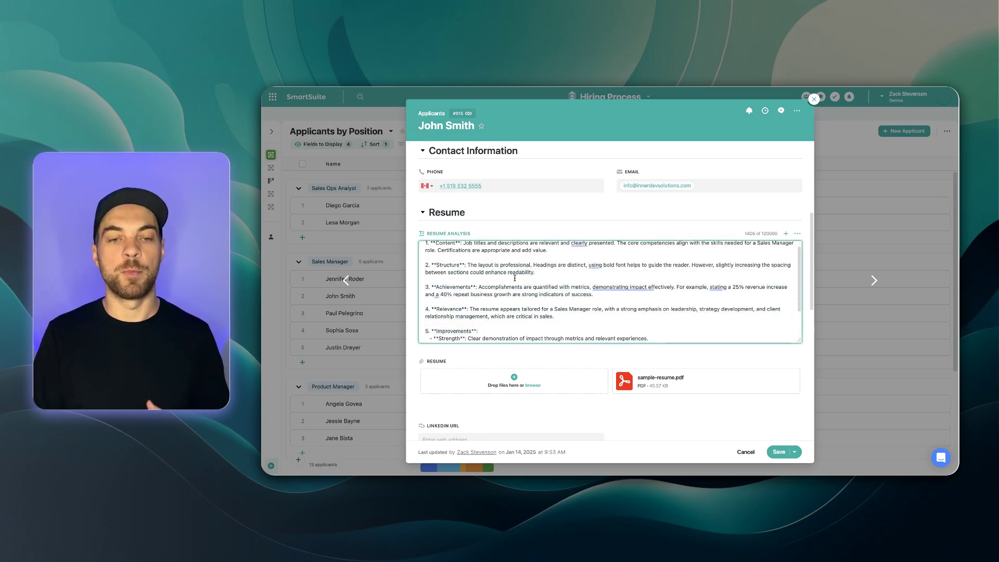